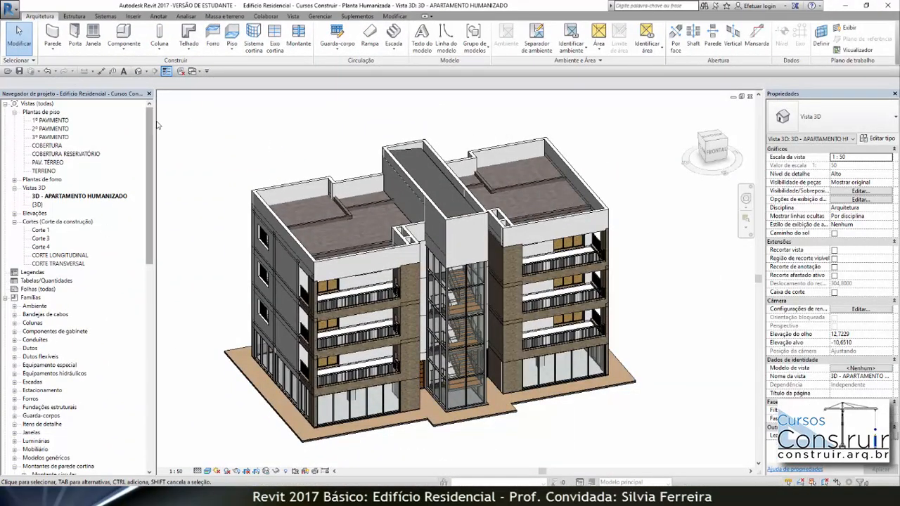
Step: Examine the types of the Caibro, Ripa (15x50) mm and Madre profile families in the project
left_click_drag(151, 119, 153, 176)
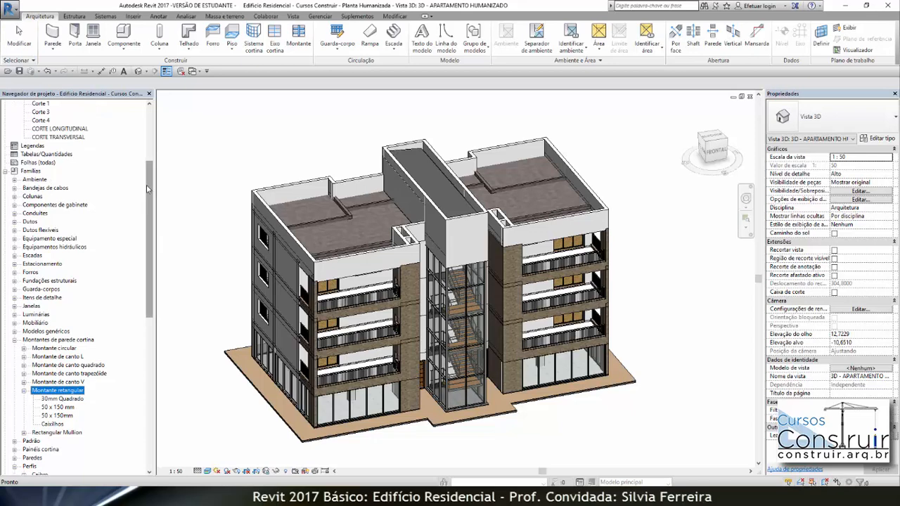
left_click_drag(151, 174, 150, 202)
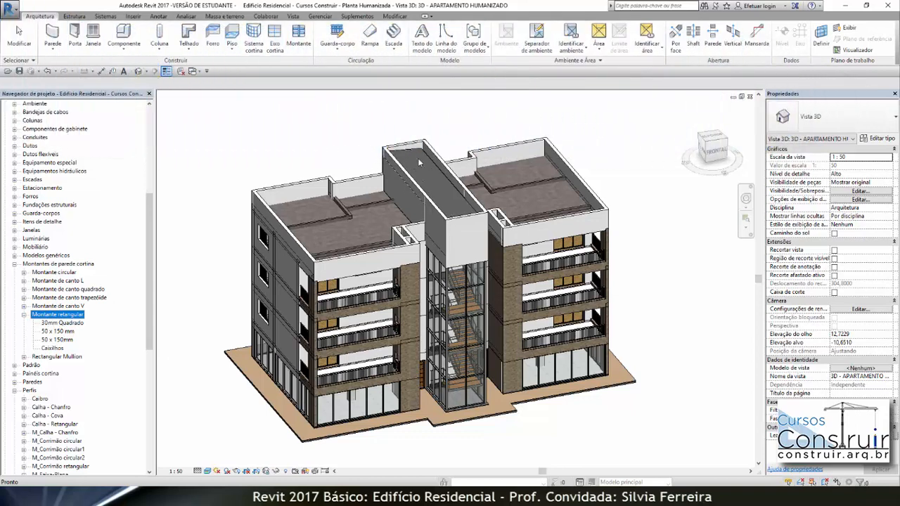
left_click(23, 176)
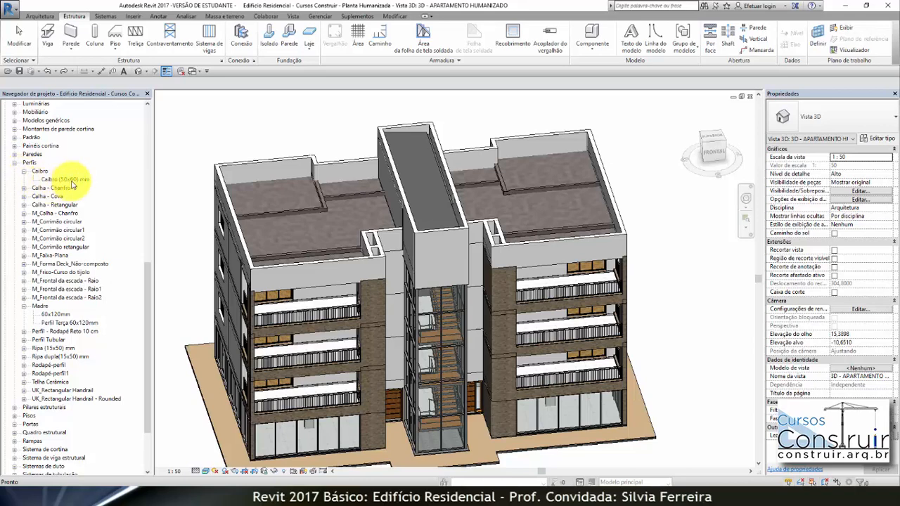
left_click(24, 348)
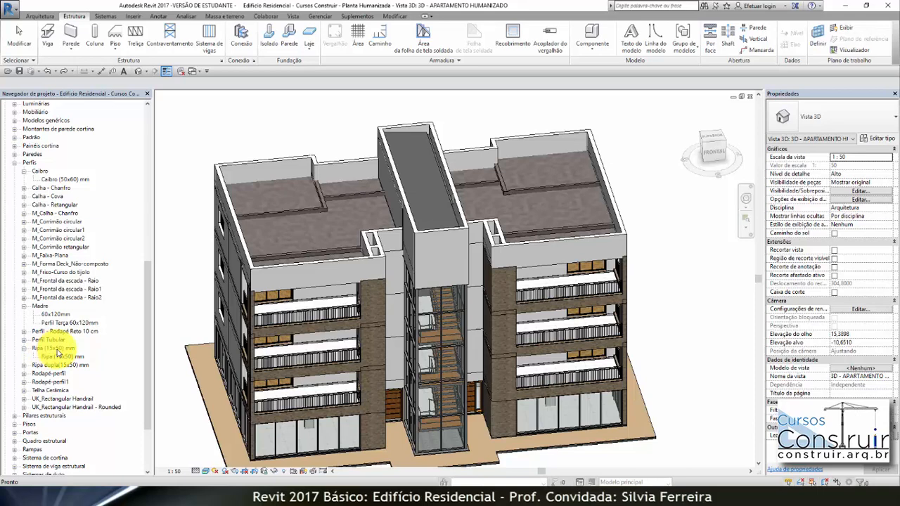
left_click(24, 348)
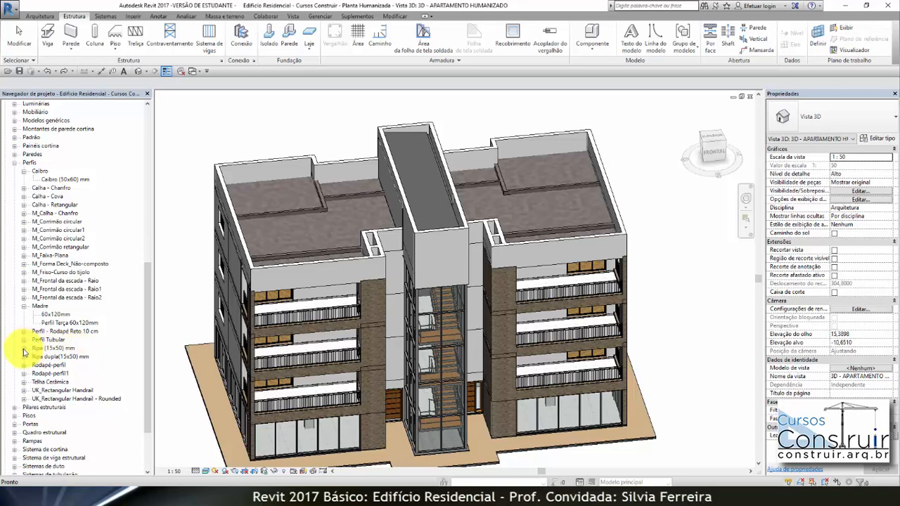
left_click(24, 307)
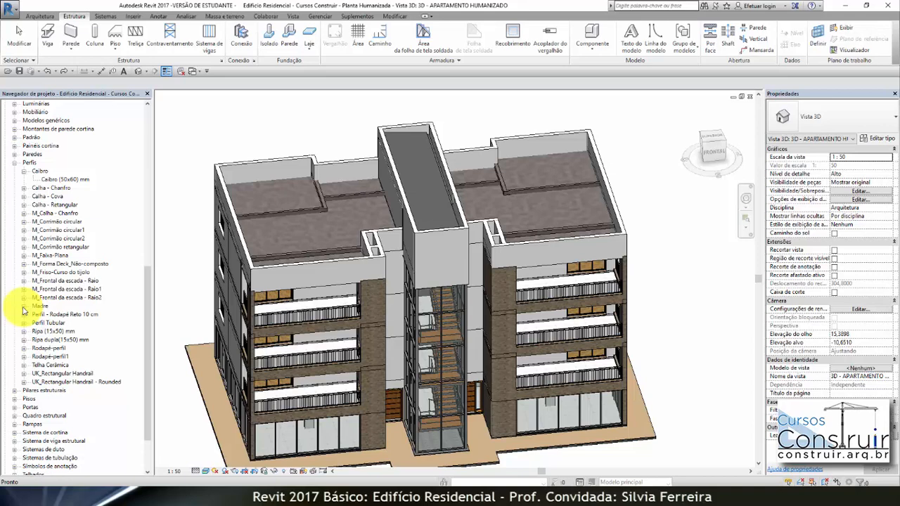
left_click(24, 172)
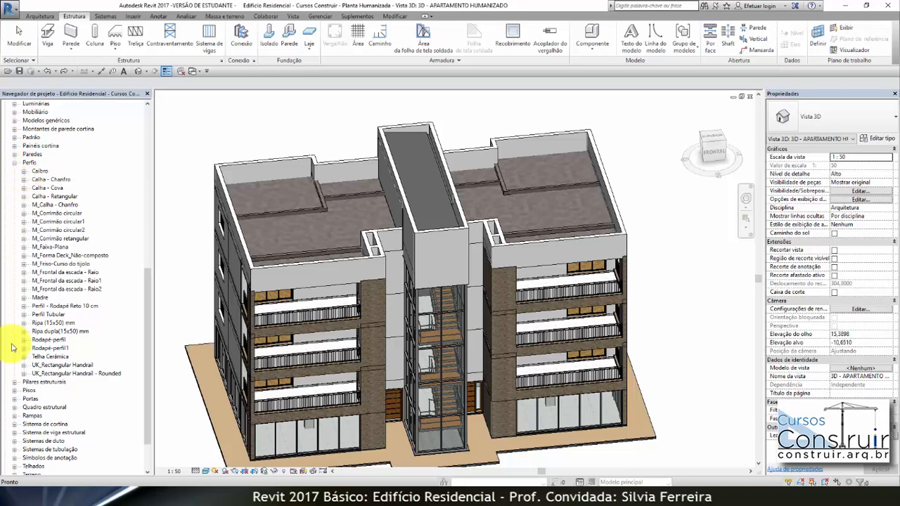
Step: Inspect the Madeira de lei-Coluna 140x140 structural column and the Madeira de lei 19 x 24 cm beam type
left_click_drag(148, 281, 149, 316)
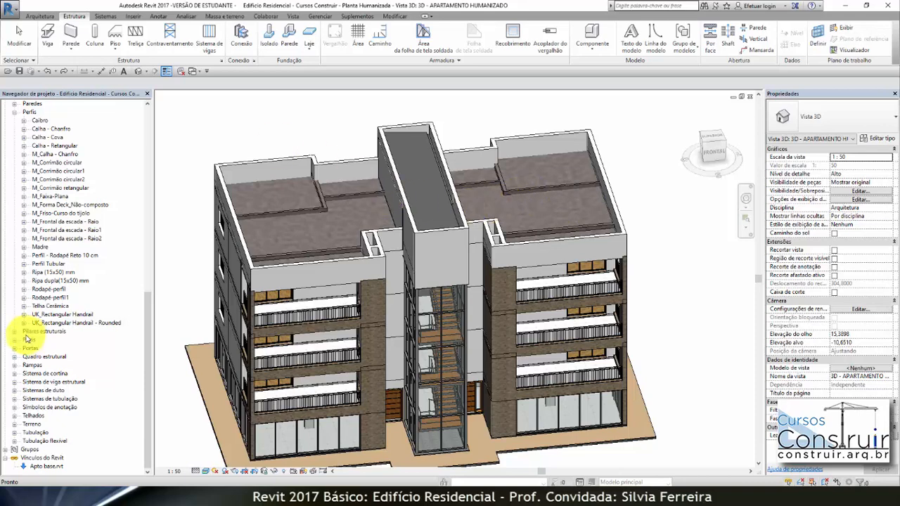
left_click(14, 331)
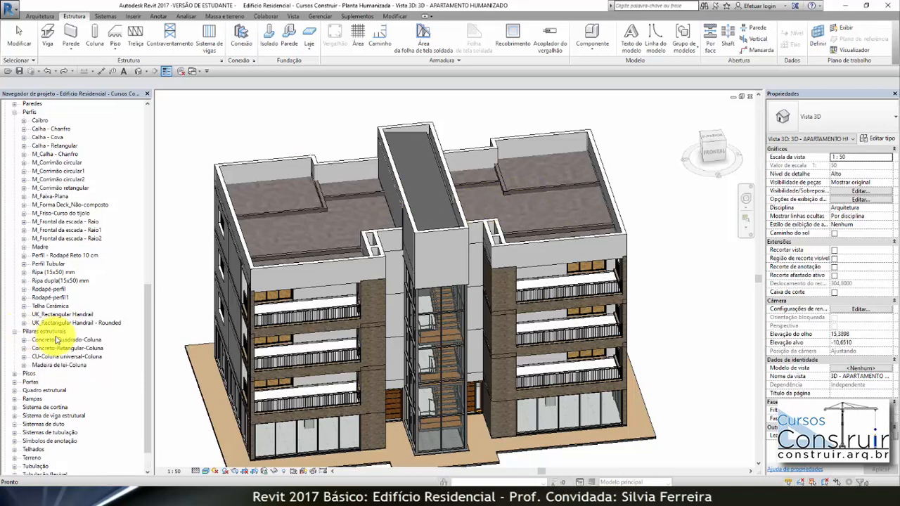
left_click(24, 364)
left_click(51, 372)
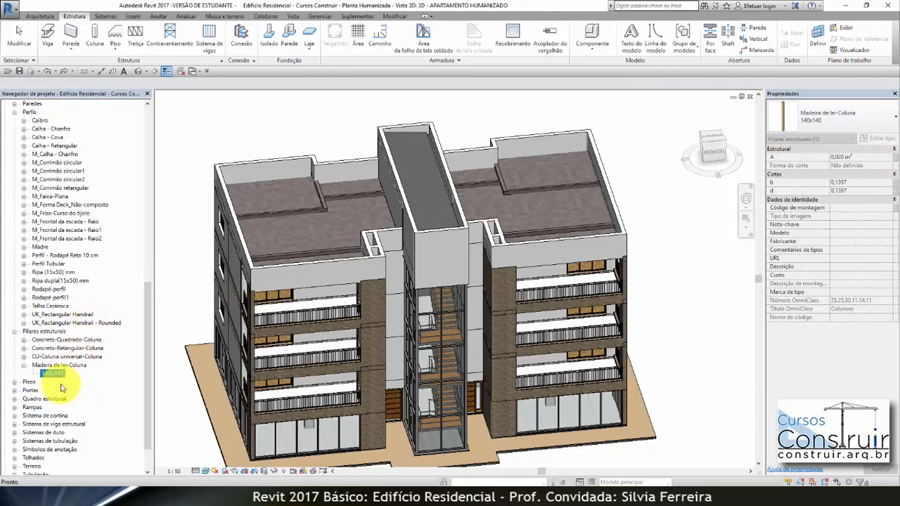
left_click(14, 399)
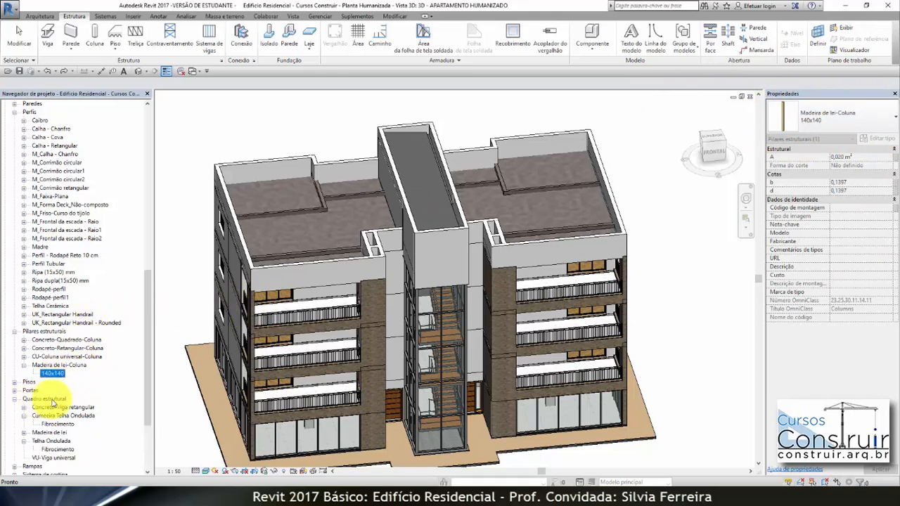
left_click(24, 432)
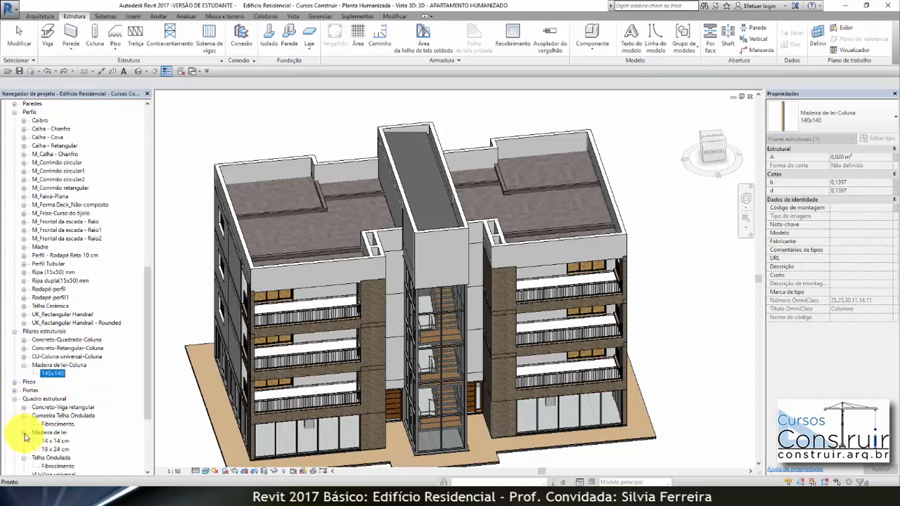
left_click(56, 450)
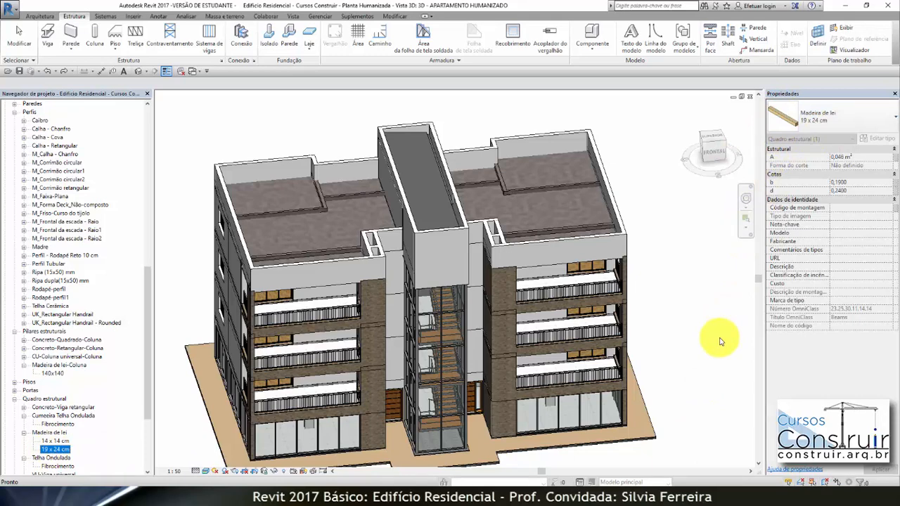
Step: Inspect the Fibrocimento types of the Telha Ondulada and Cumeeira Telha Ondulada structural framing families
left_click_drag(149, 297, 147, 345)
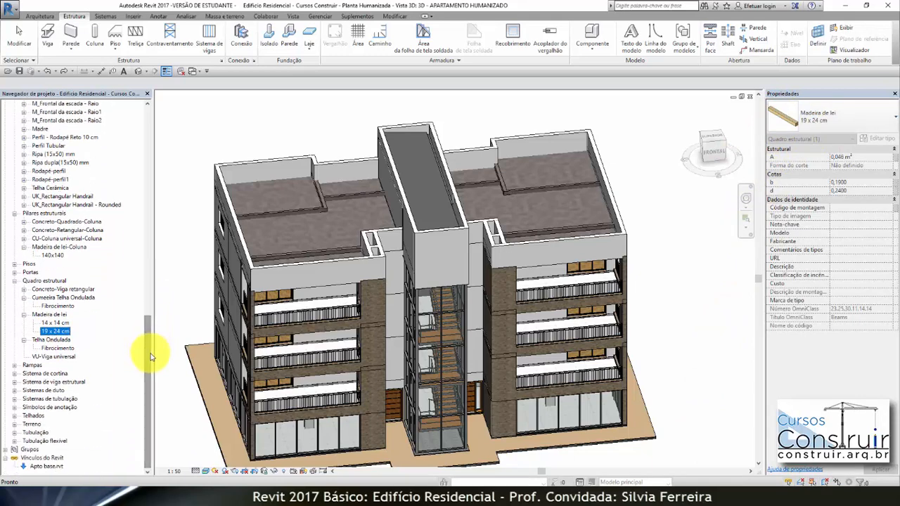
left_click(56, 340)
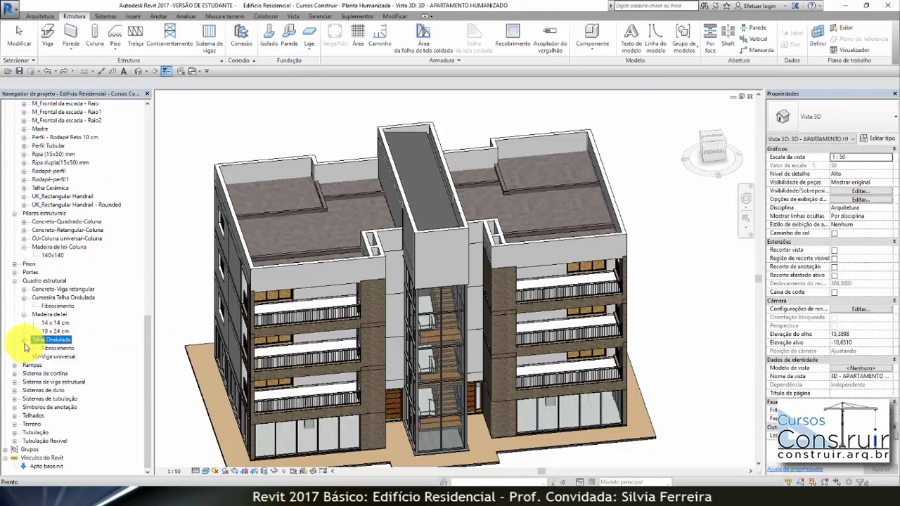
left_click(54, 348)
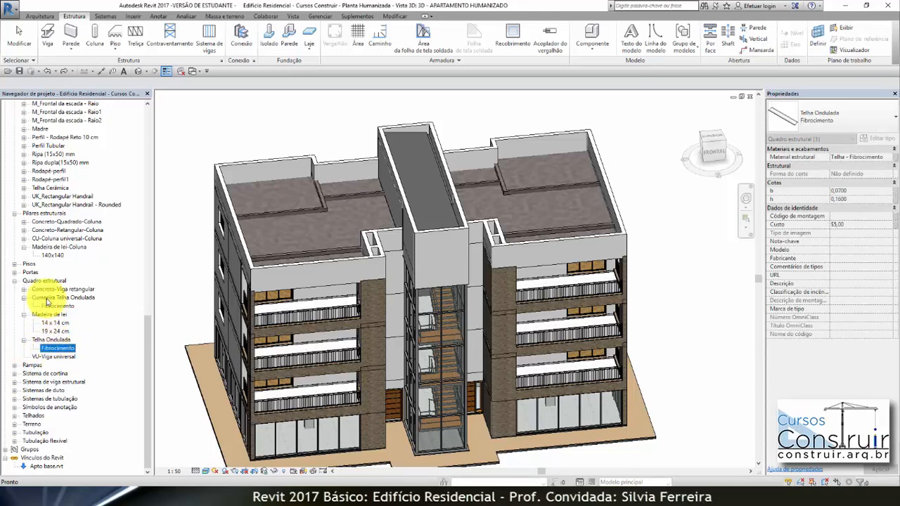
left_click(56, 281)
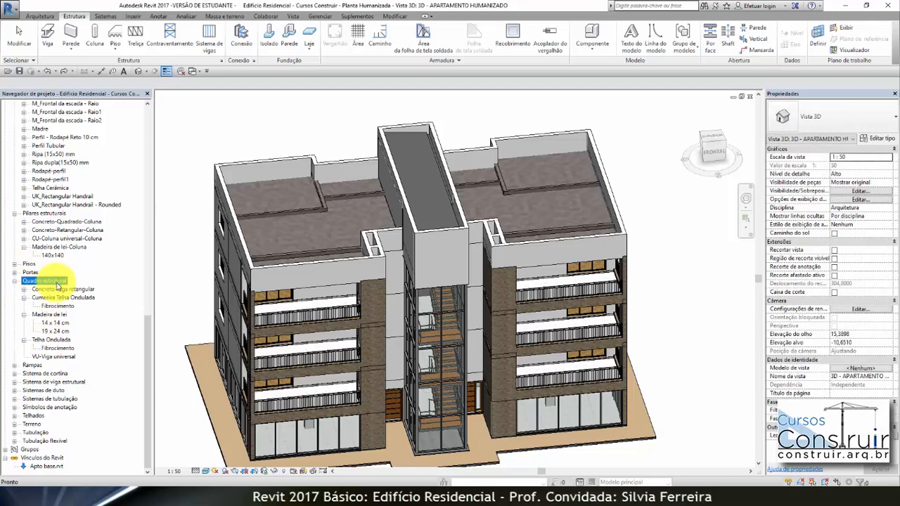
left_click(36, 299)
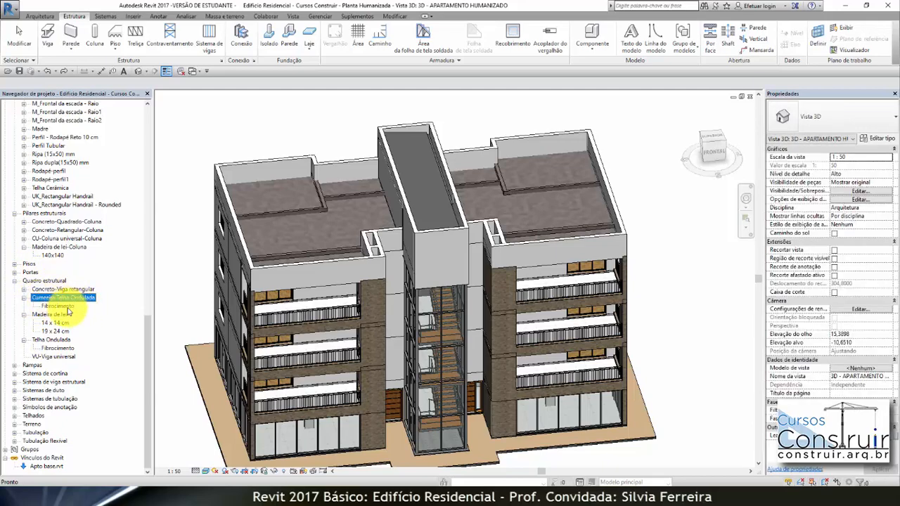
left_click(62, 305)
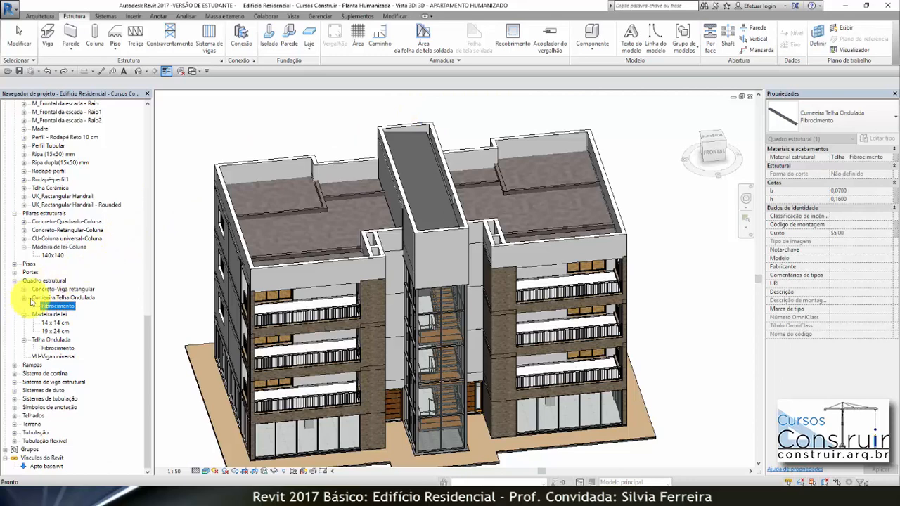
left_click(44, 281)
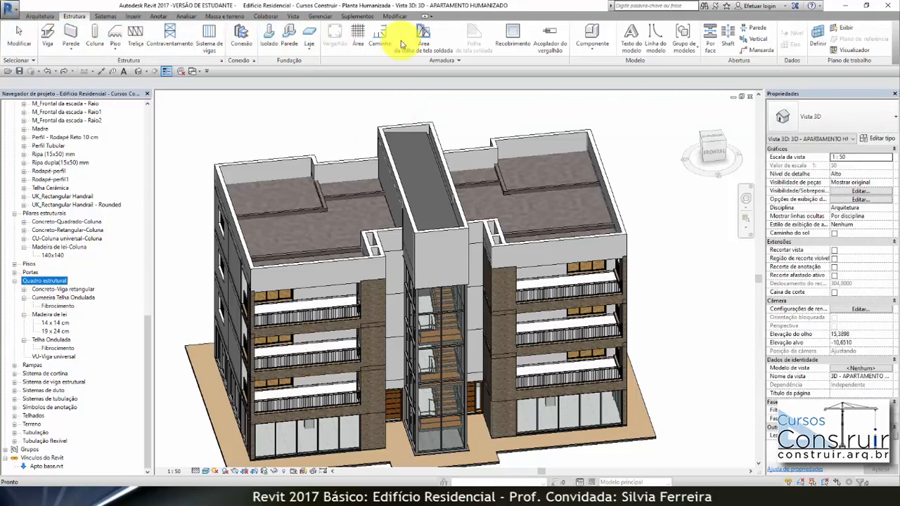
left_click(85, 16)
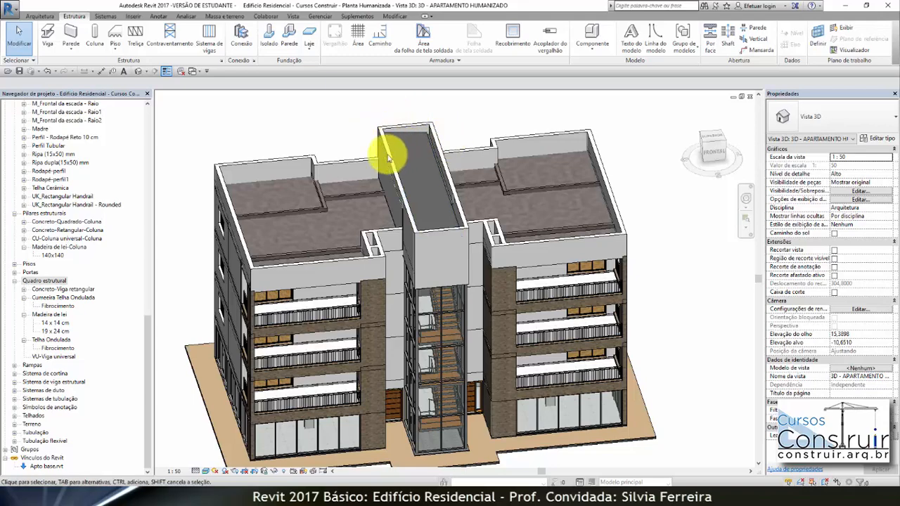
left_click(210, 40)
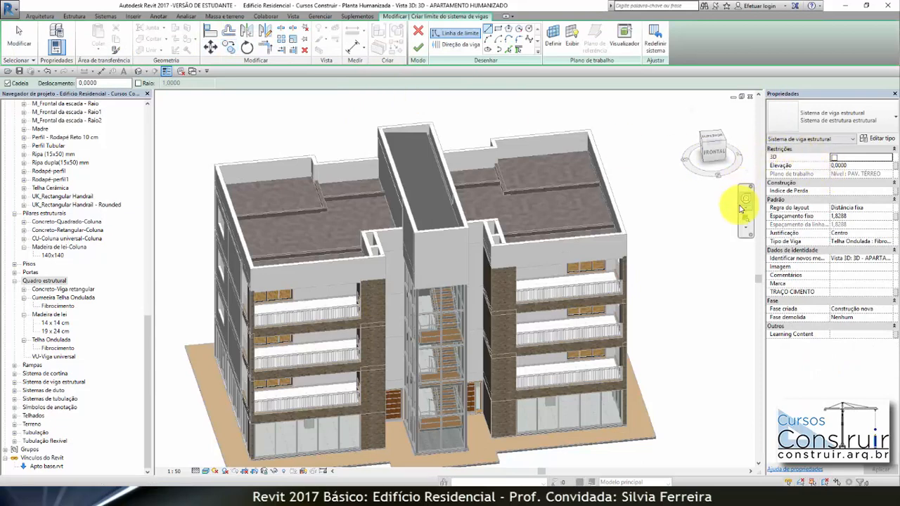
left_click(861, 234)
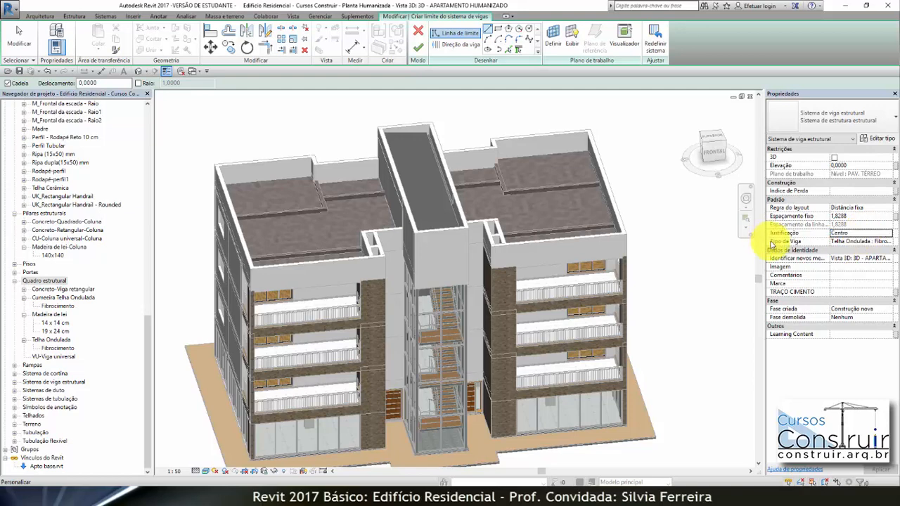
left_click(843, 241)
left_click(889, 241)
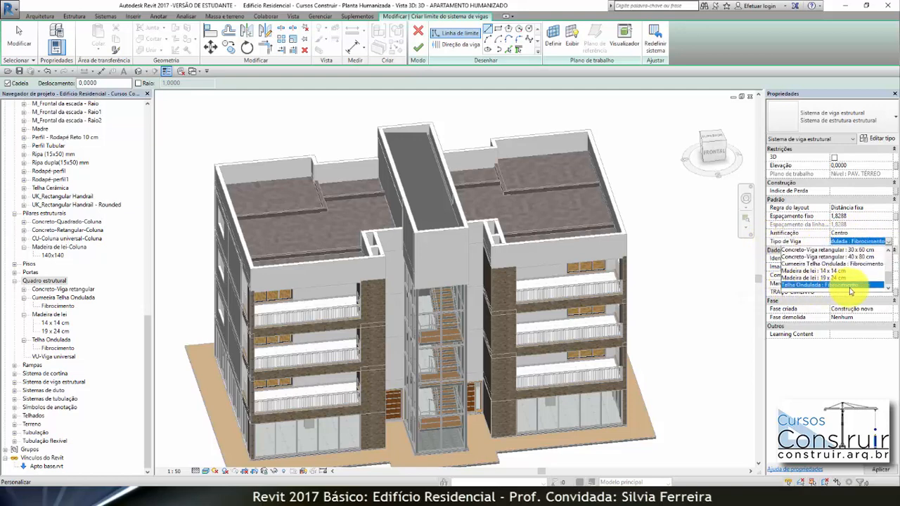
left_click(889, 242)
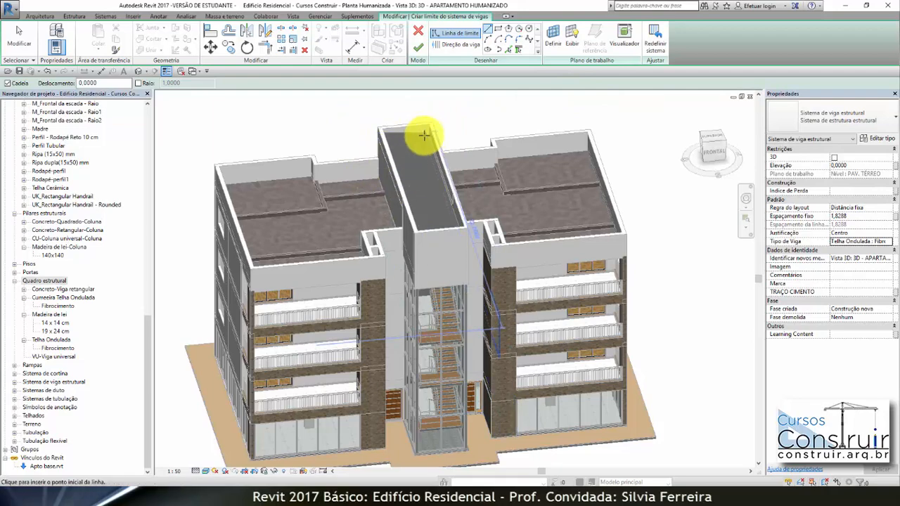
scroll(394, 107, "up", 2)
scroll(394, 107, "up", 2)
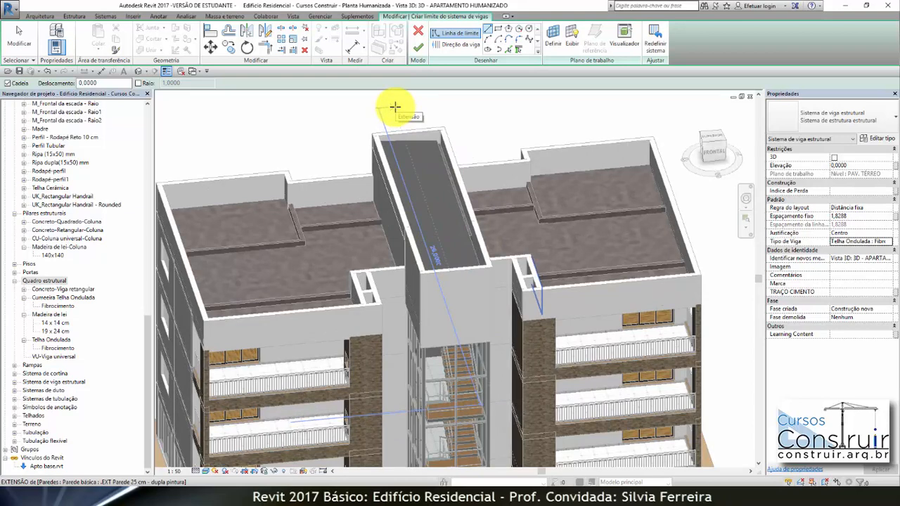
left_click(417, 31)
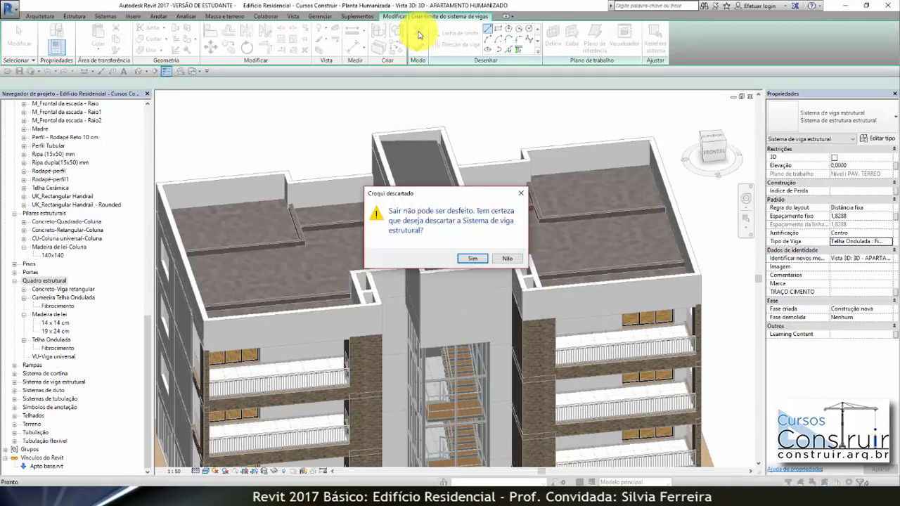
left_click(478, 259)
scroll(490, 128, "down", 2)
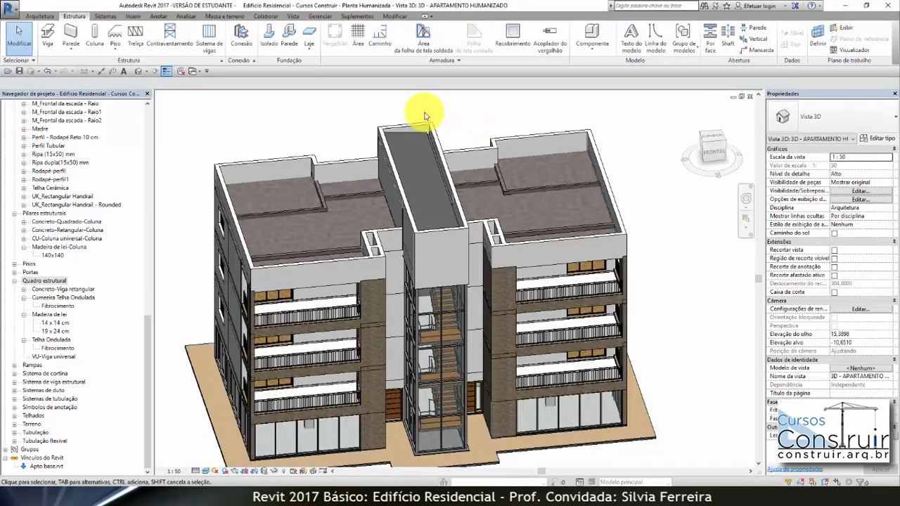
Step: Start a structural beam system and set its work plane by picking the roof surface of the central tower
scroll(378, 121, "up", 4)
scroll(327, 107, "up", 3)
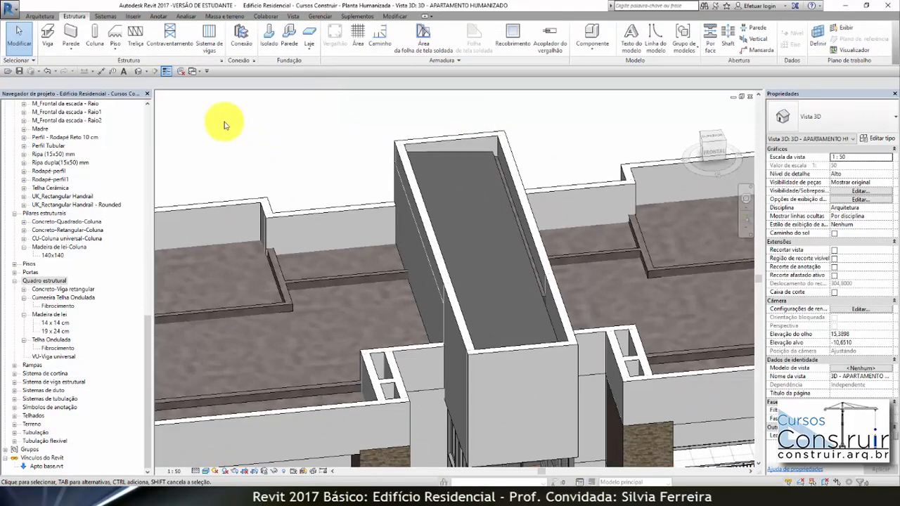
left_click(209, 43)
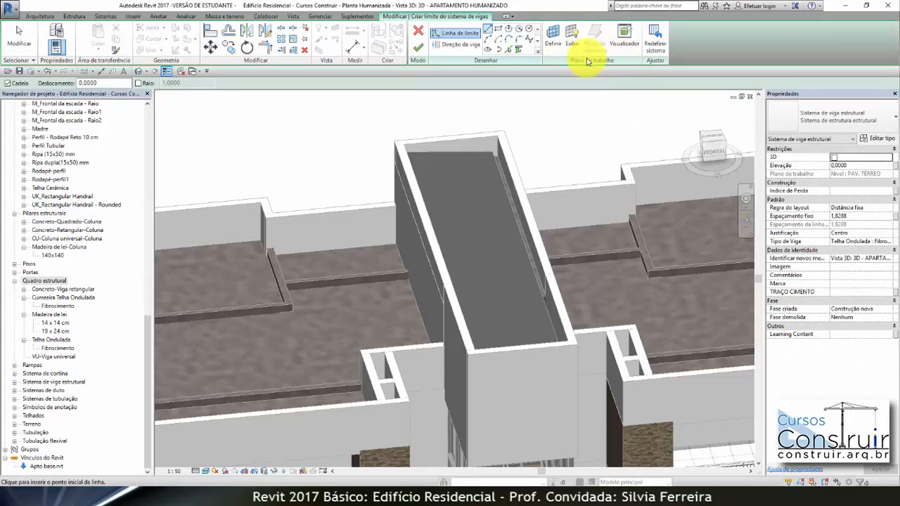
left_click(553, 35)
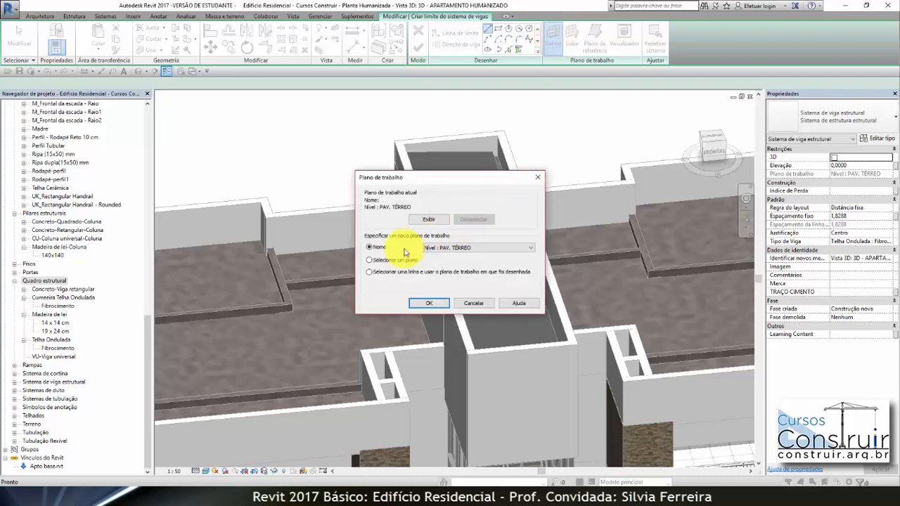
left_click(429, 303)
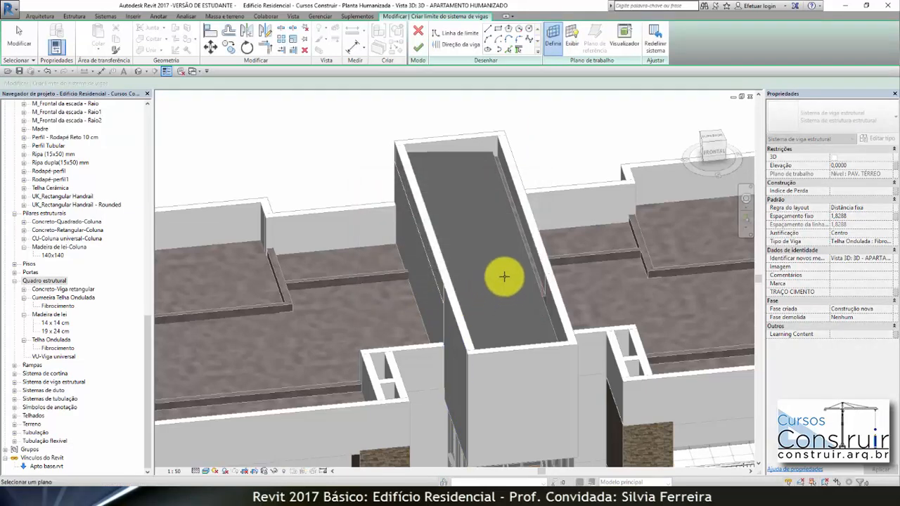
left_click(482, 151)
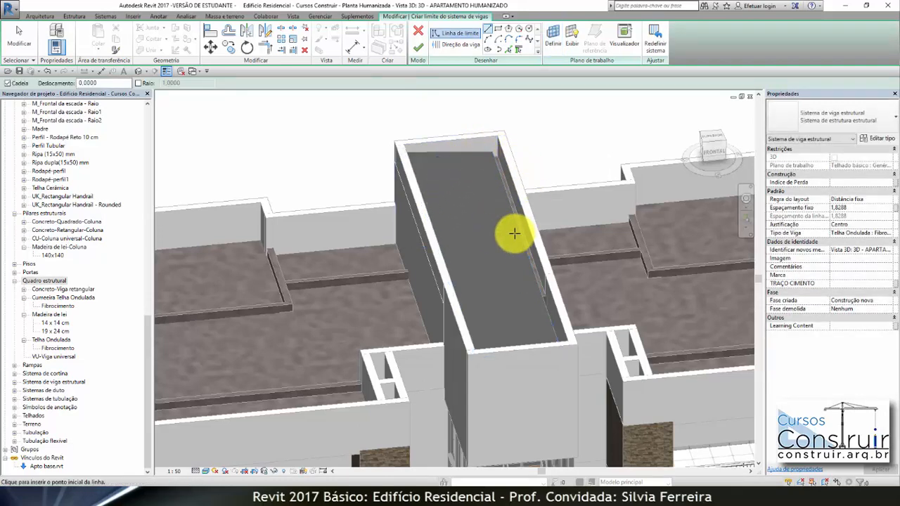
Step: In the COBERTURA RESERVATÓRIO plan, sketch a rectangular beam system boundary about 2.66 m wide between opposite corners of the tower roof
left_click_drag(147, 317, 158, 114)
double_click(69, 154)
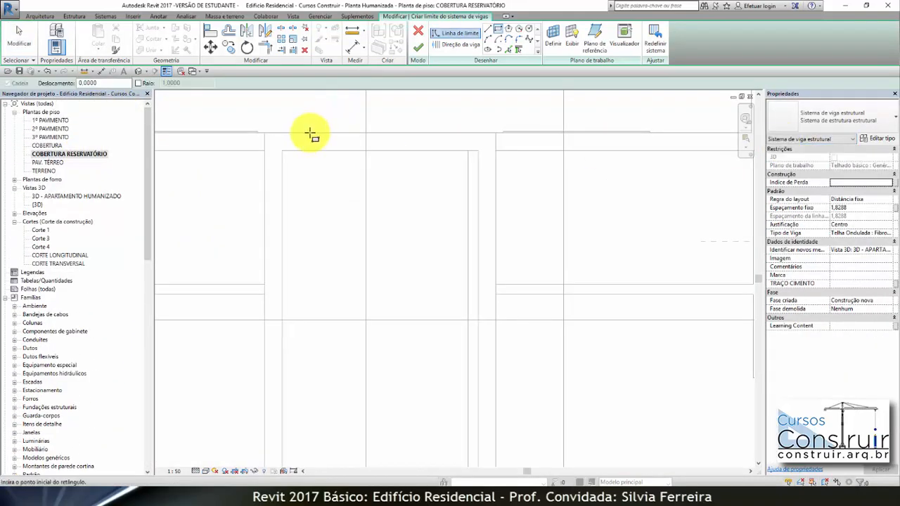
left_click(282, 151)
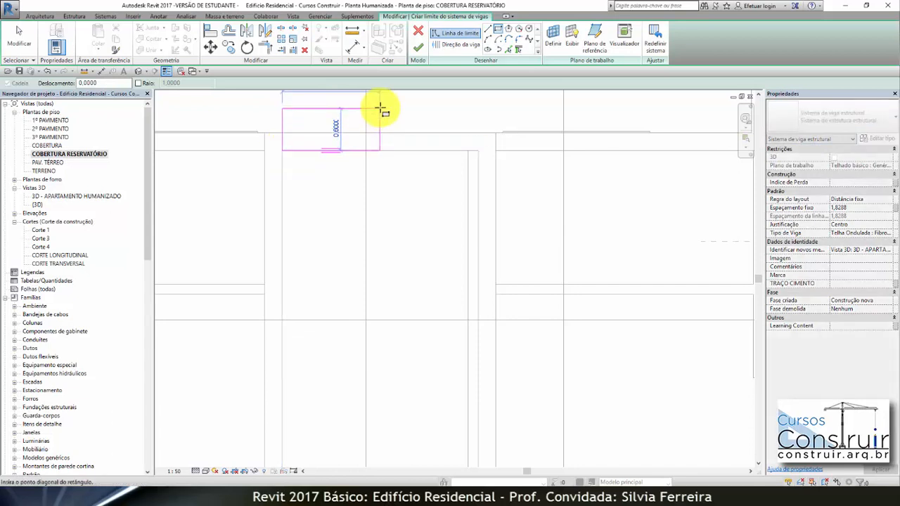
scroll(393, 105, "down", 3)
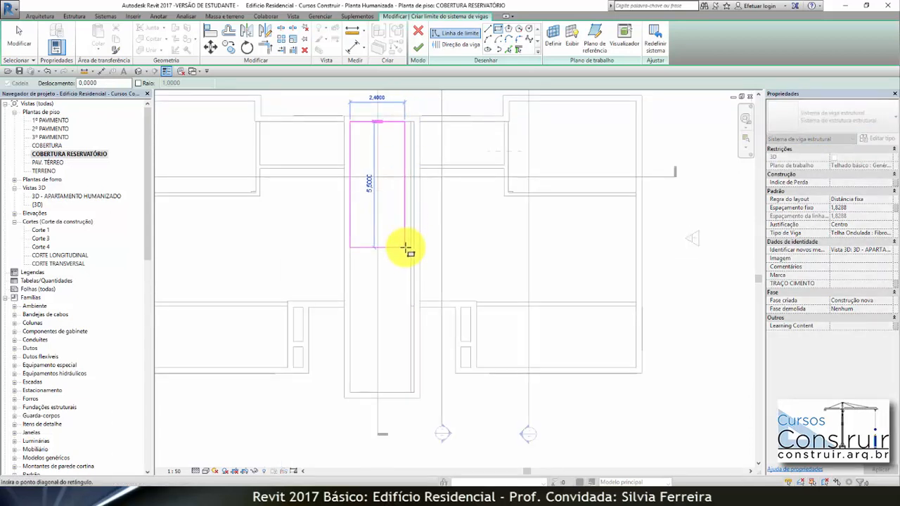
scroll(394, 395, "up", 1)
scroll(398, 397, "up", 2)
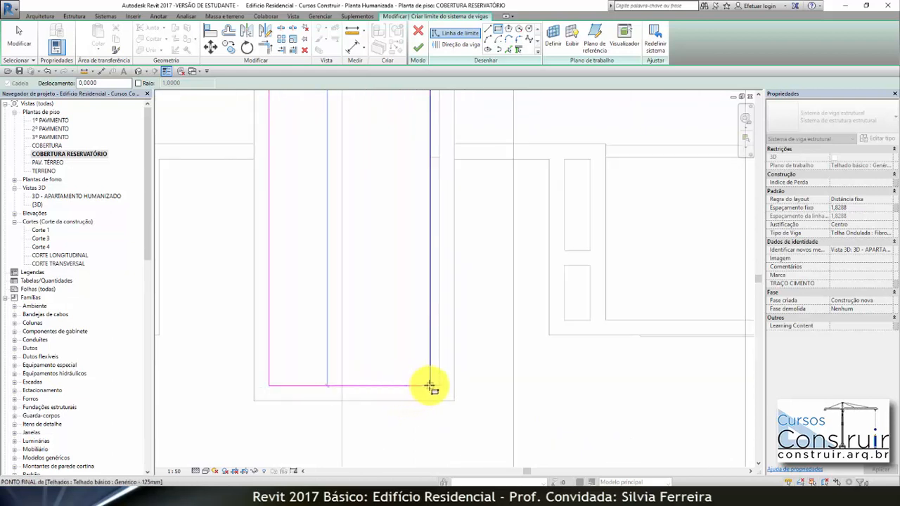
left_click(429, 386)
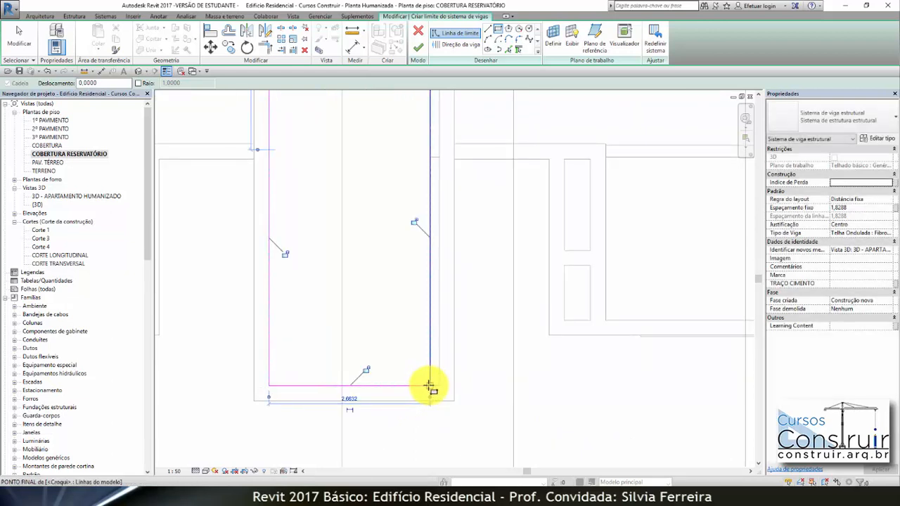
key("Escape")
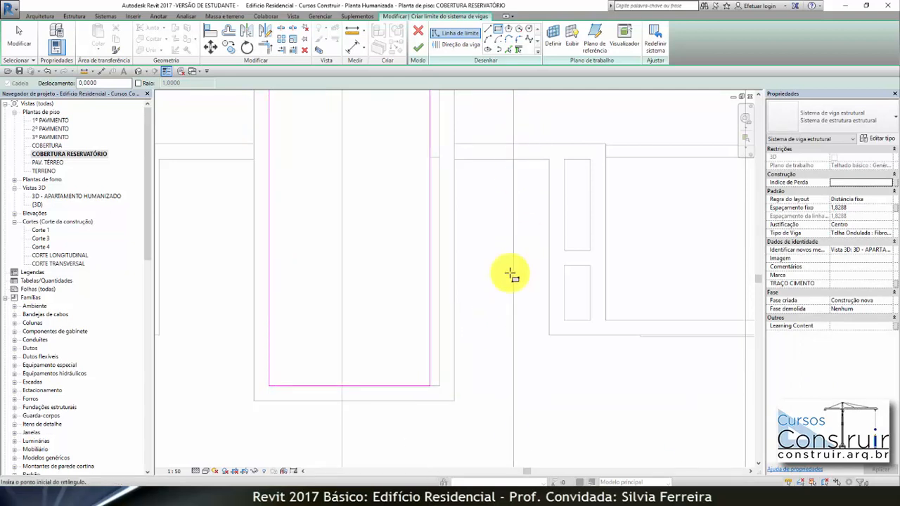
scroll(495, 239, "down", 2)
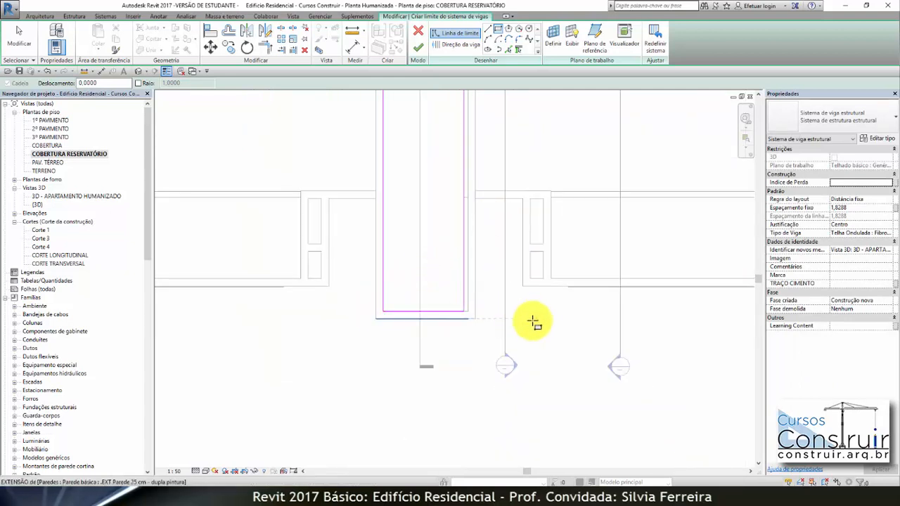
Step: Set the beam system's layout rule to Distância fixa with a fixed spacing of 0.2400
left_click(461, 44)
scroll(430, 318, "up", 3)
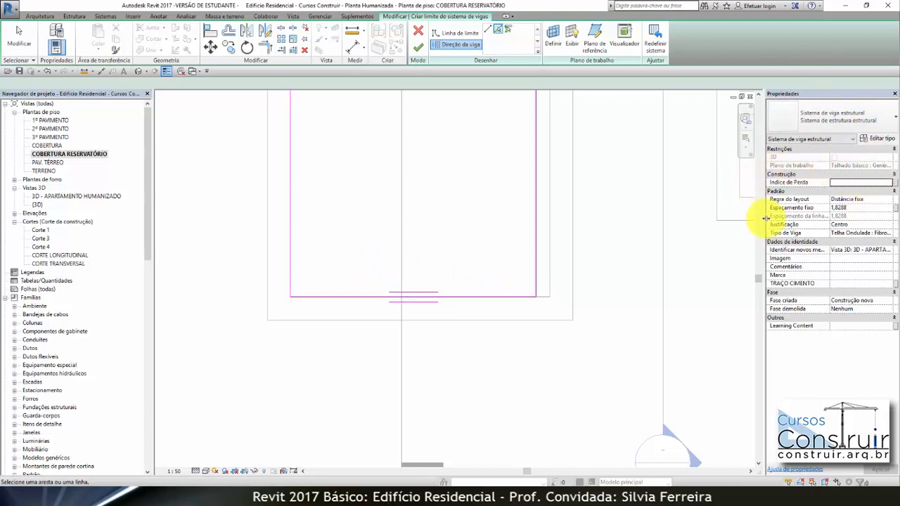
left_click(888, 201)
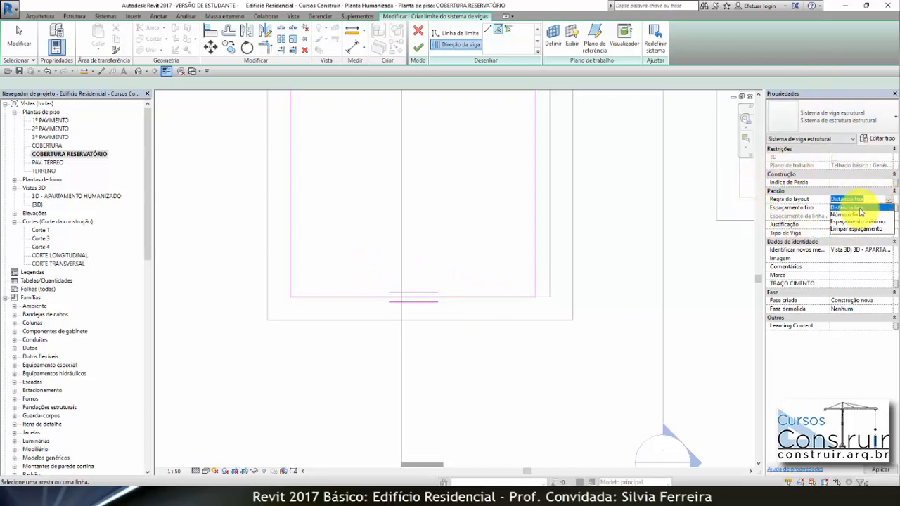
left_click(859, 210)
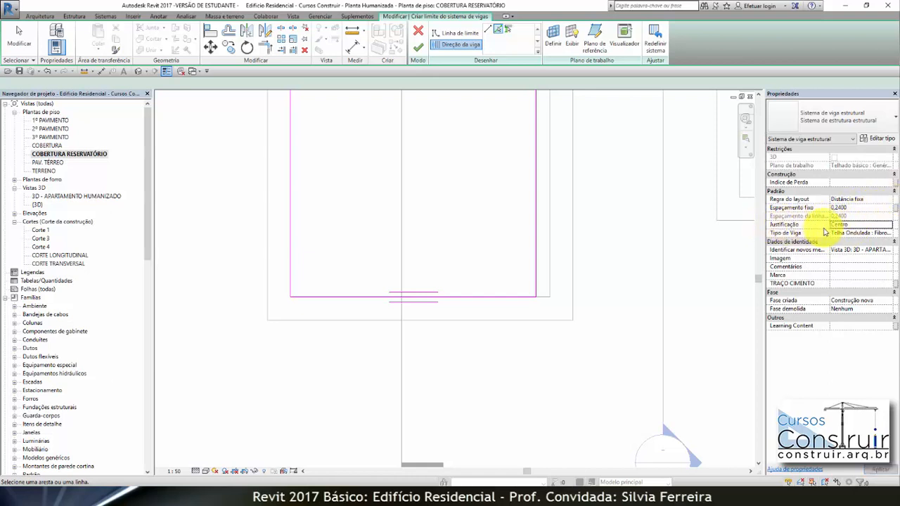
Step: Align the beam direction with the boundary's short lower edge and finish the system with beam type Telha Ondulada : Fibrocimento
scroll(617, 309, "down", 3)
scroll(590, 305, "down", 8)
scroll(582, 209, "up", 2)
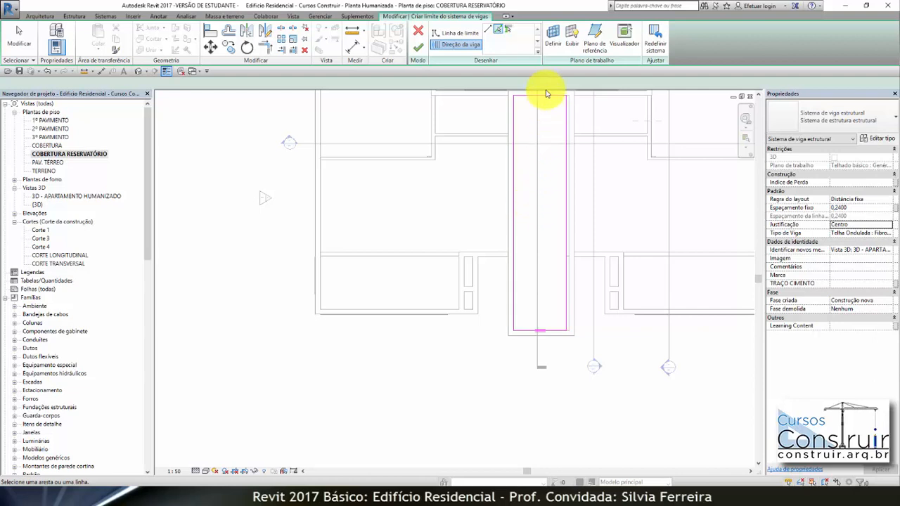
left_click(548, 328)
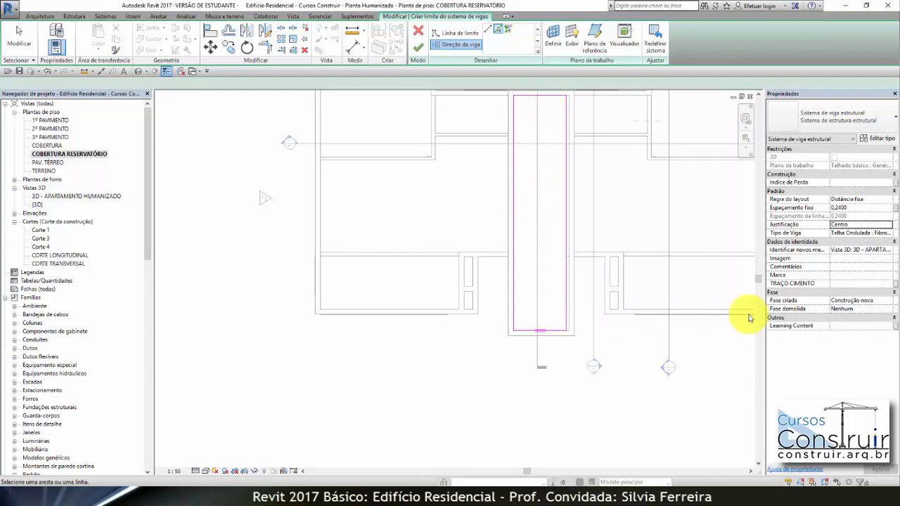
left_click(891, 234)
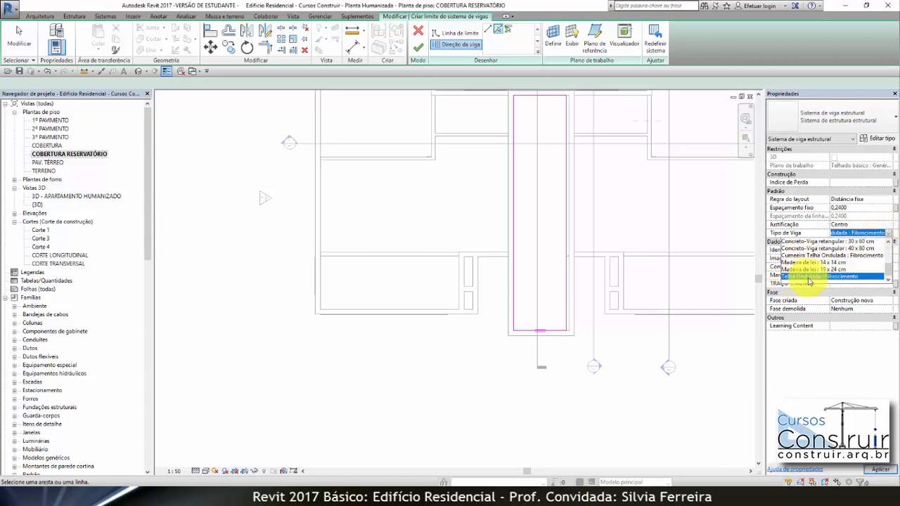
left_click(882, 471)
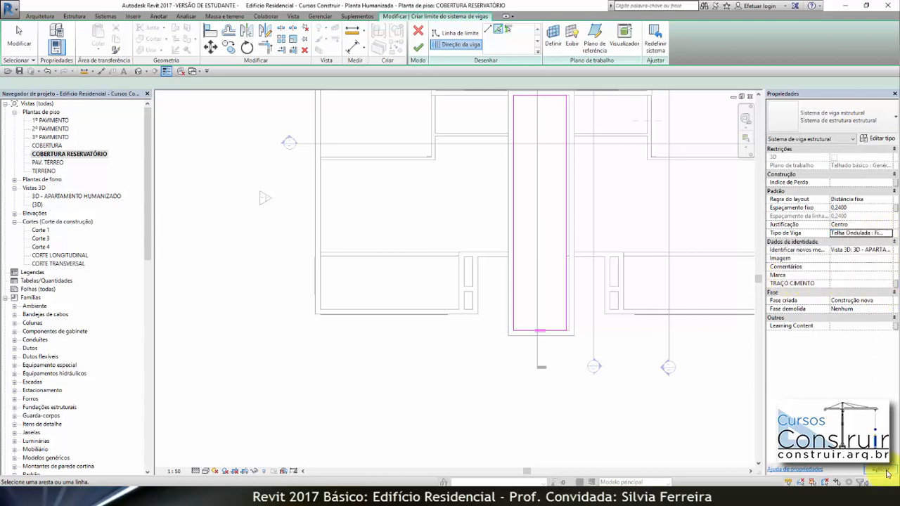
left_click(418, 47)
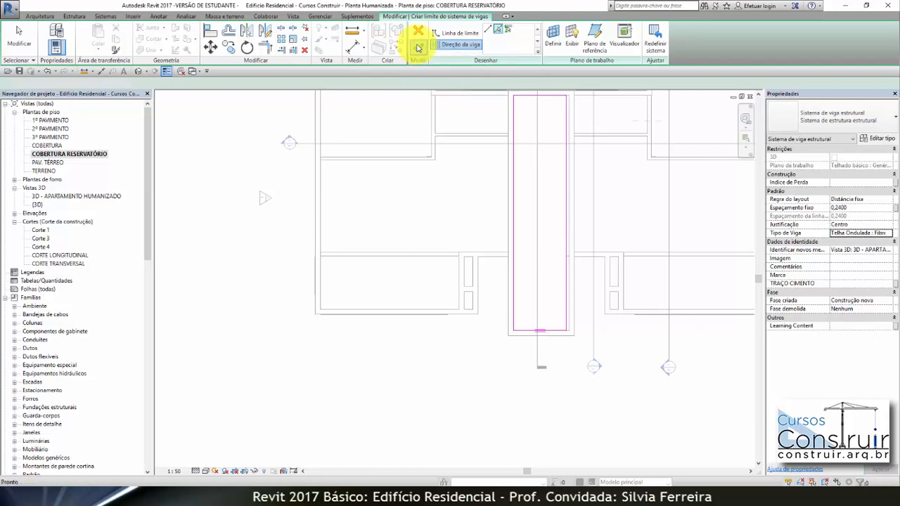
Step: Examine the tile beams in the 3D view and their height relative to the roof in the CORTE LONGITUDINAL section
double_click(44, 199)
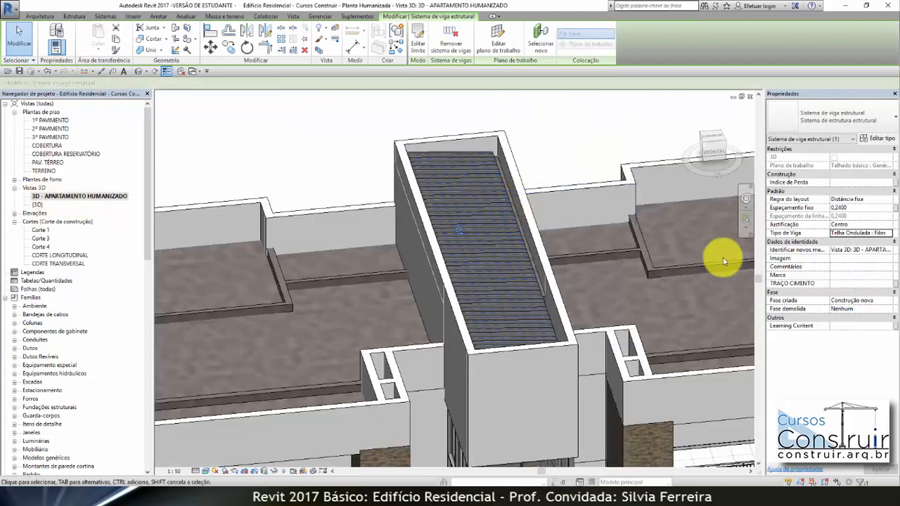
left_click(555, 135)
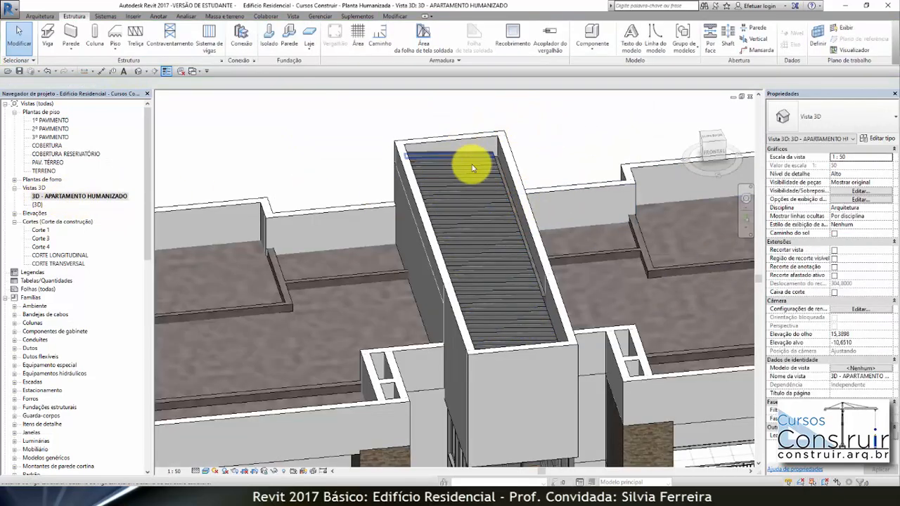
double_click(42, 255)
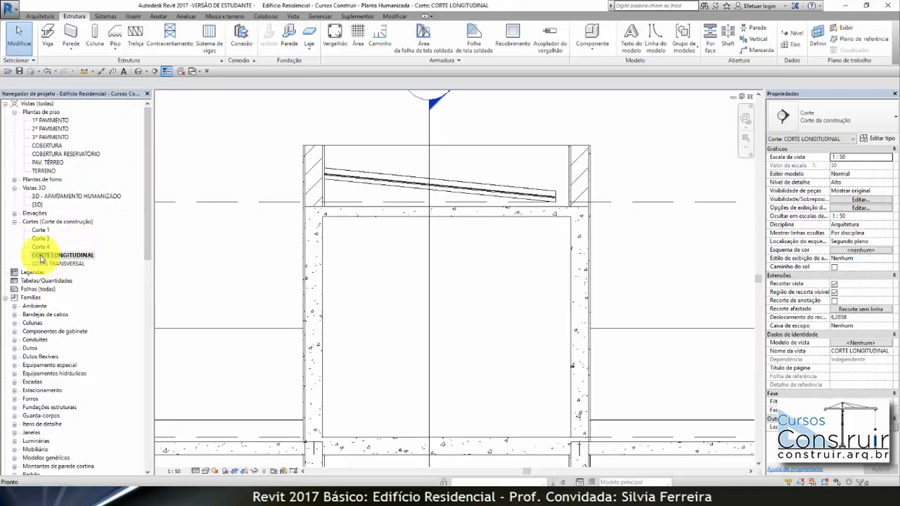
scroll(547, 193, "up", 4)
left_click(546, 194)
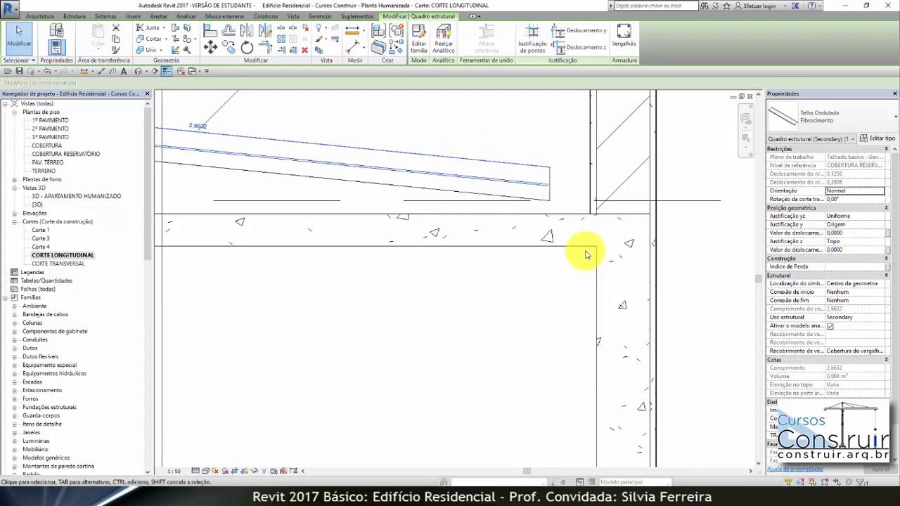
scroll(587, 255, "down", 2)
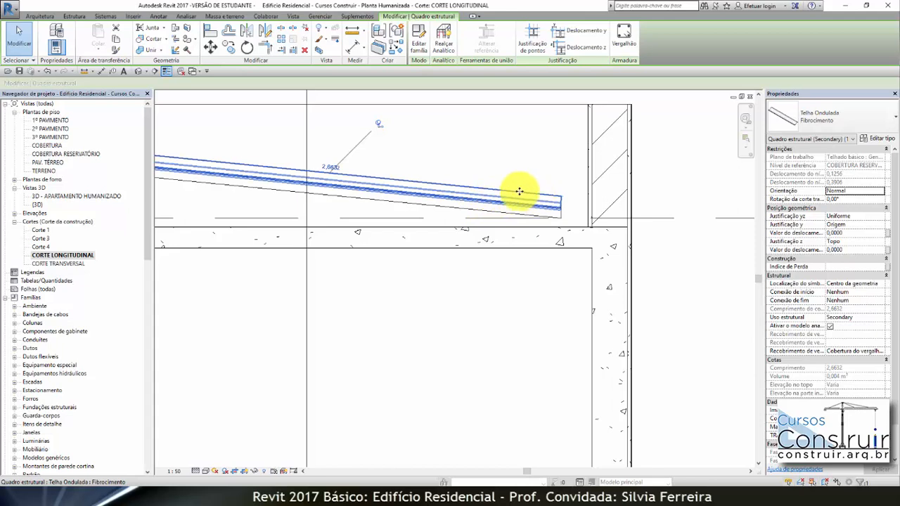
left_click(689, 164)
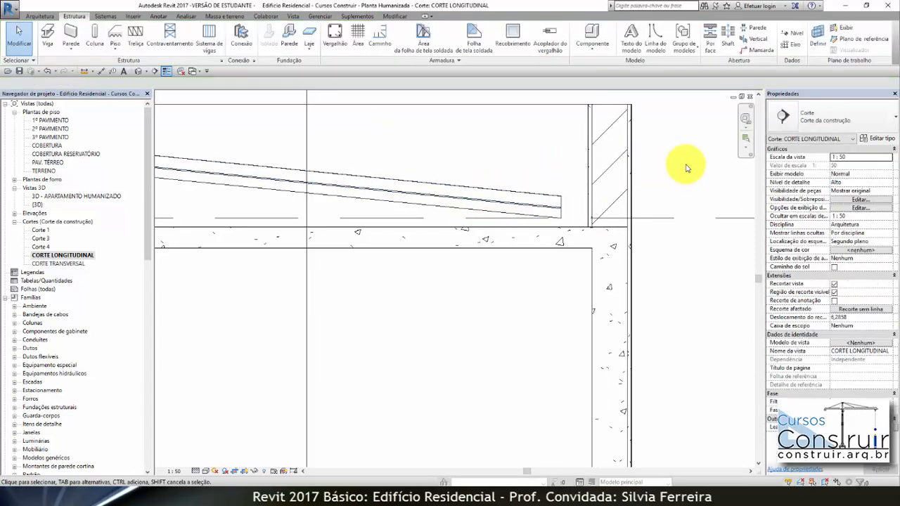
Step: Select all Telha Ondulada Fibrocimento instances in the entire project and set their z justification to the bottom option
left_click(444, 203)
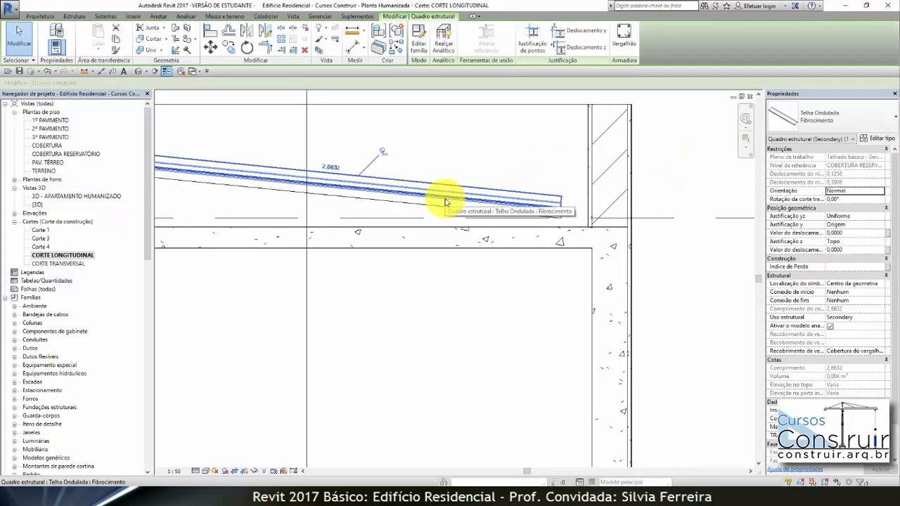
right_click(444, 203)
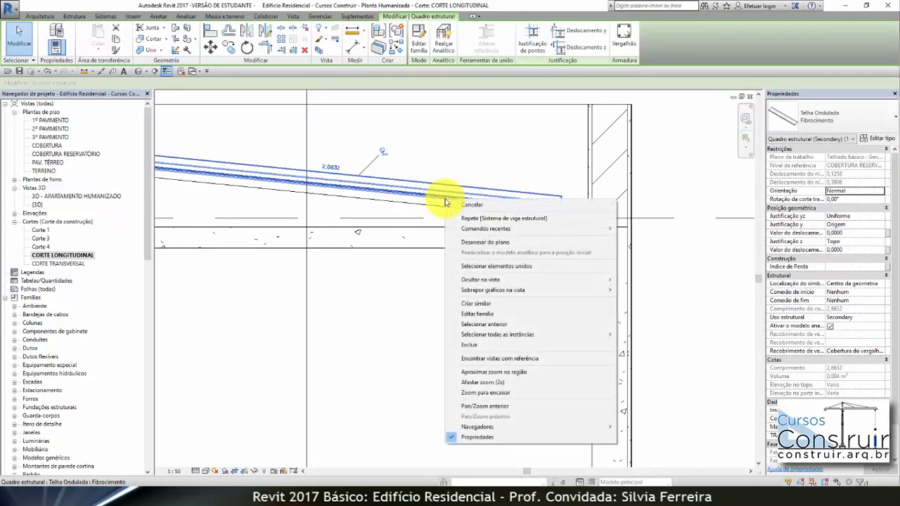
mouse_move(479, 335)
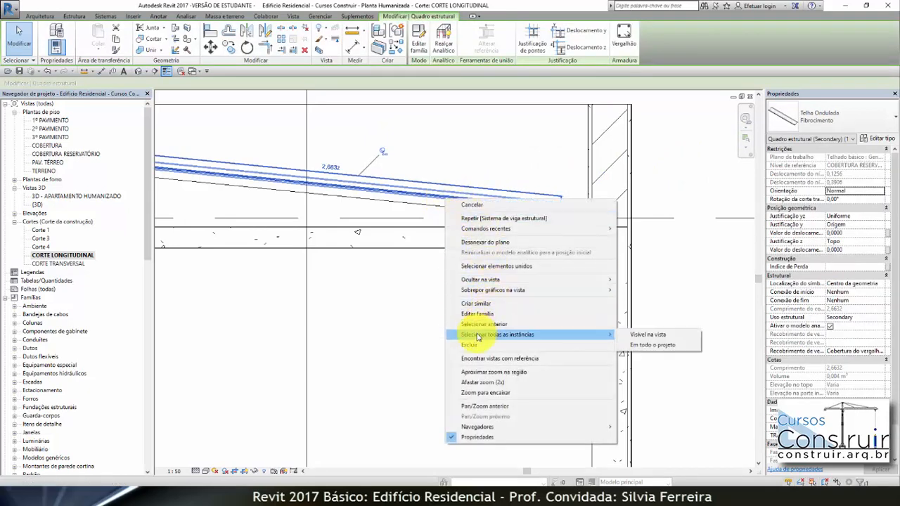
left_click(648, 343)
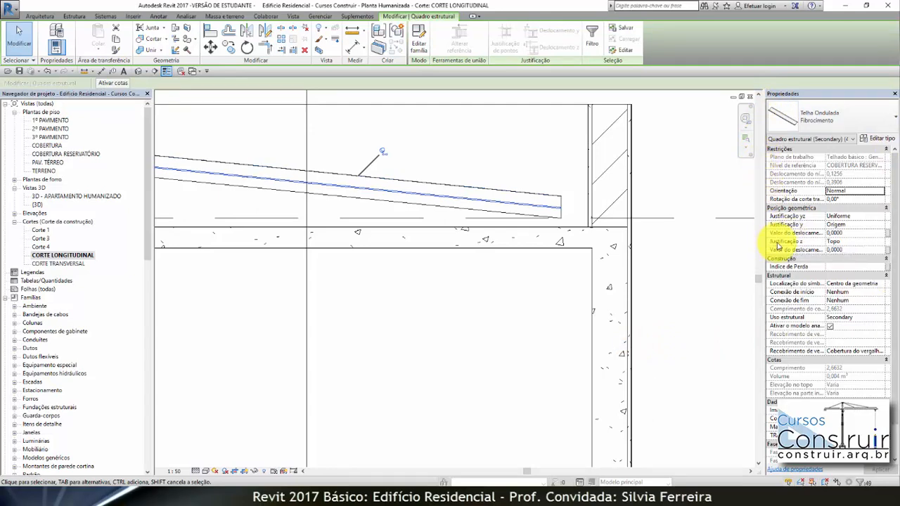
left_click(849, 242)
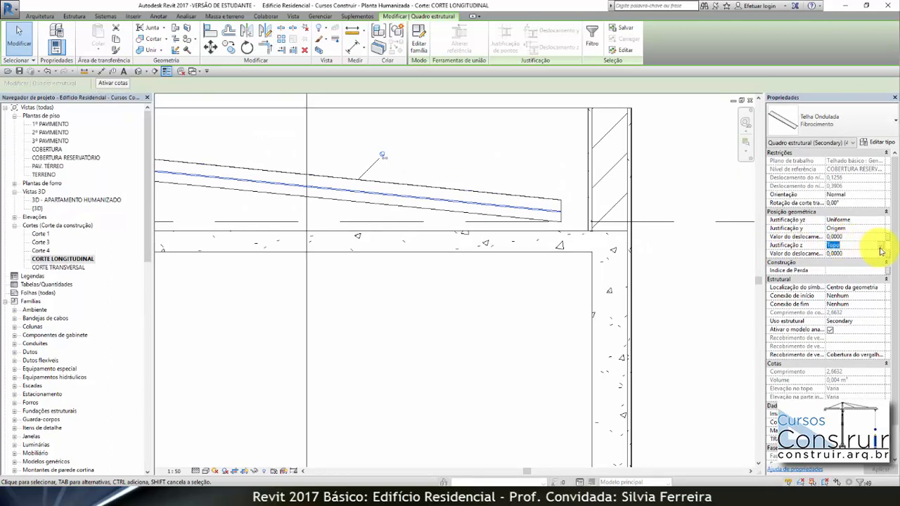
left_click(883, 245)
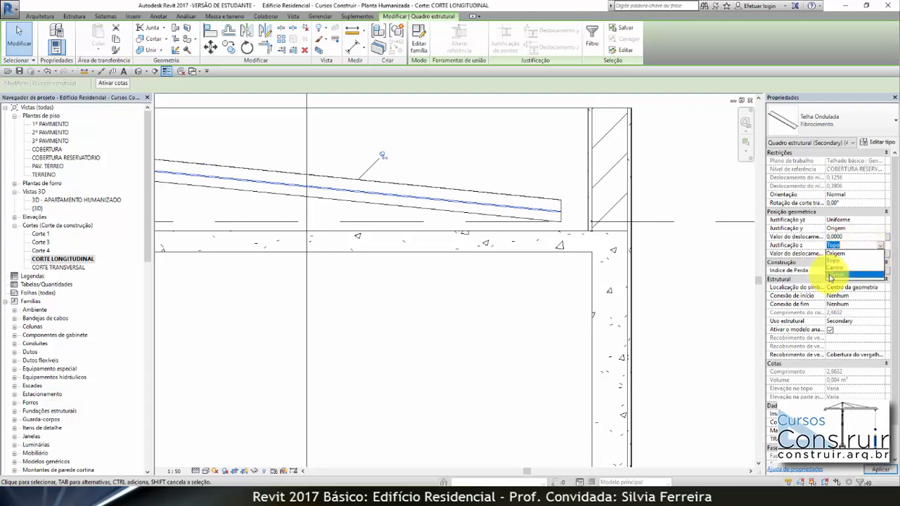
left_click(830, 274)
left_click(879, 469)
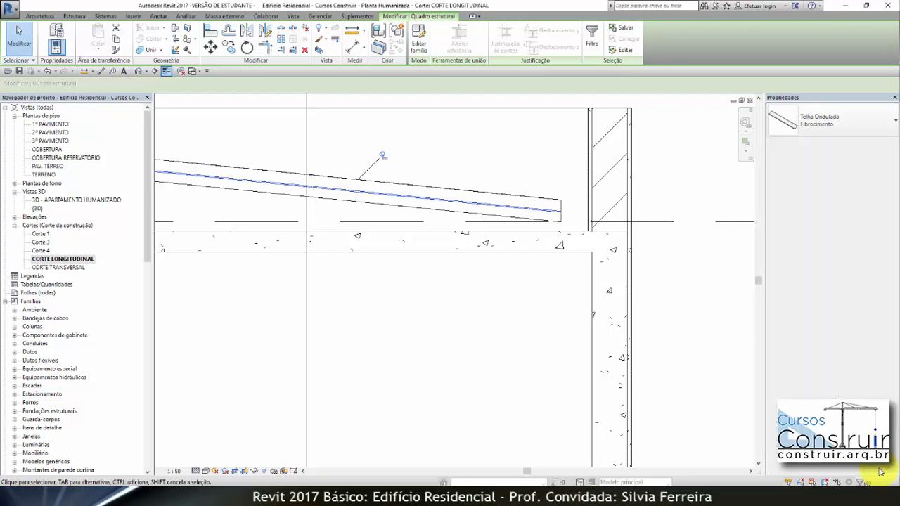
left_click(678, 182)
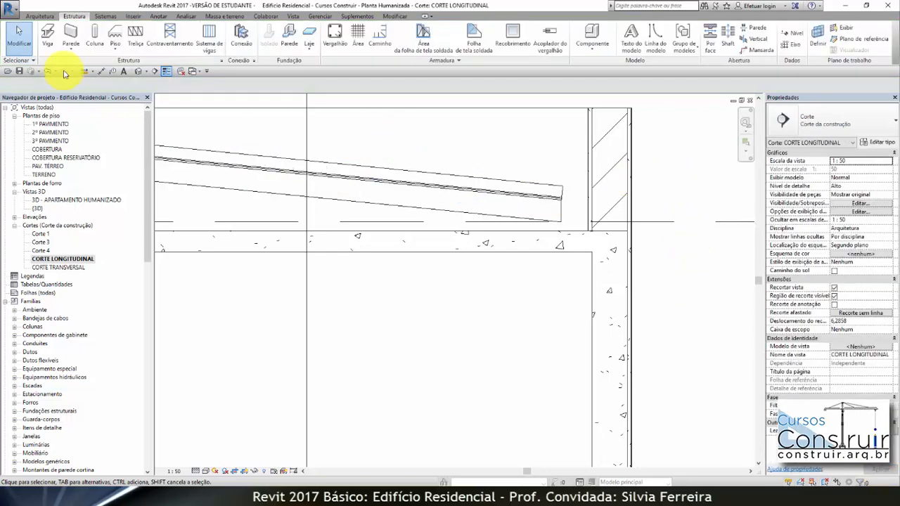
Step: Inspect the corrugated tile covering over the tower from several angles in the 3D - APARTAMENTO HUMANIZADO view
double_click(41, 201)
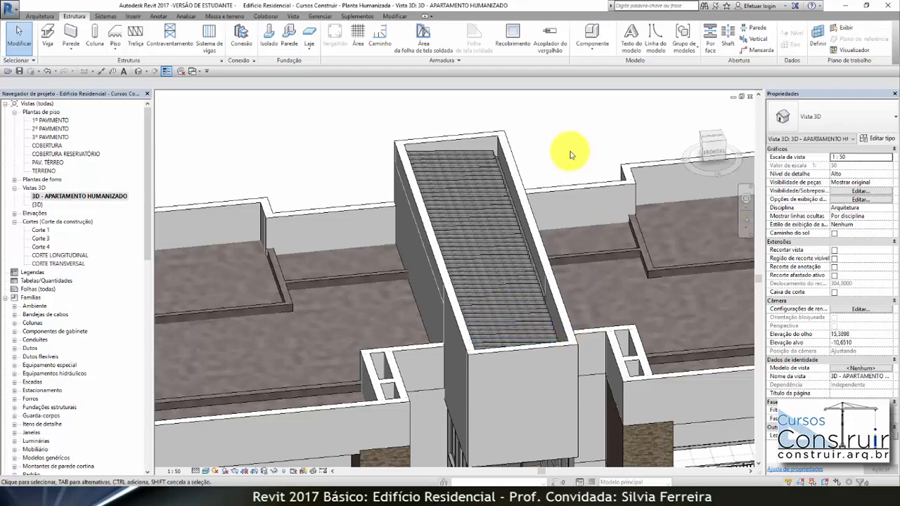
middle_click_drag(570, 151, 546, 166, "shift")
scroll(524, 138, "up", 3)
scroll(525, 139, "up", 1)
scroll(612, 135, "down", 3)
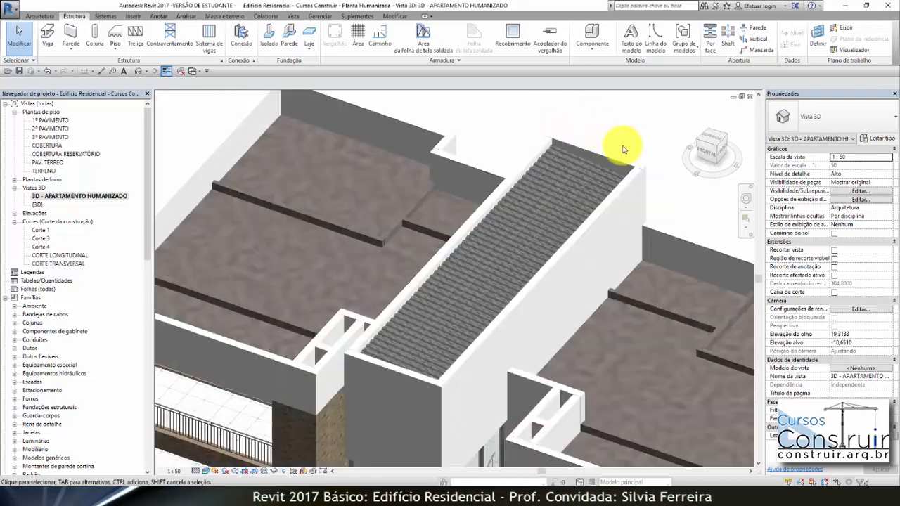
middle_click_drag(624, 145, 656, 147, "shift")
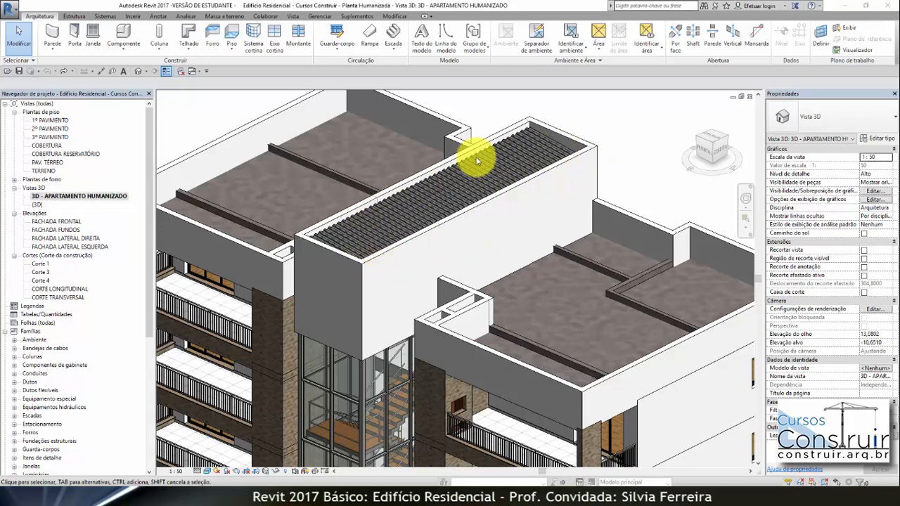
Step: Temporarily hide the two outer walls along the low side of the tower's tiled roof to expose the roof's edge
left_click(582, 162)
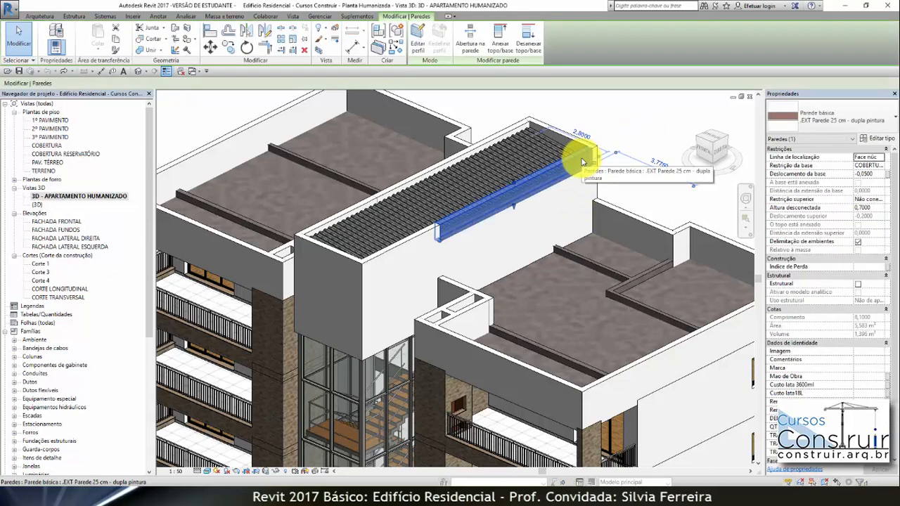
key("ctrl")
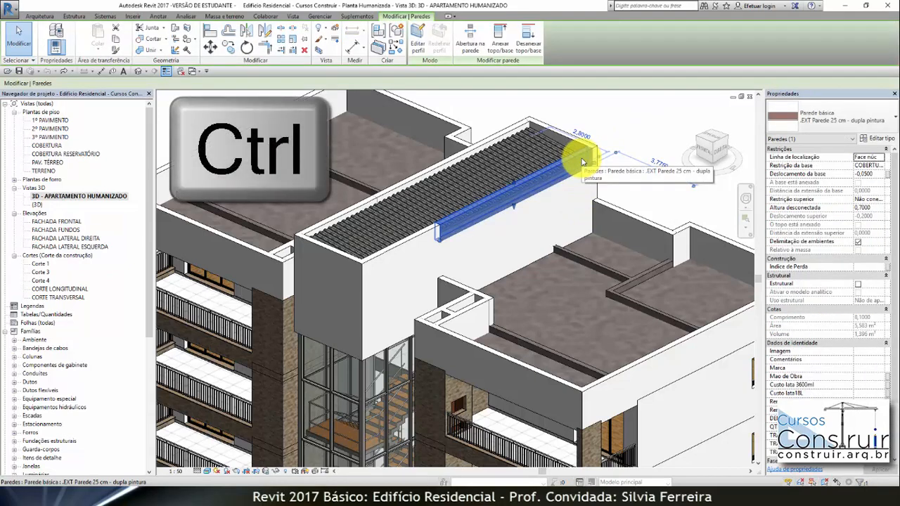
left_click(416, 239, "ctrl")
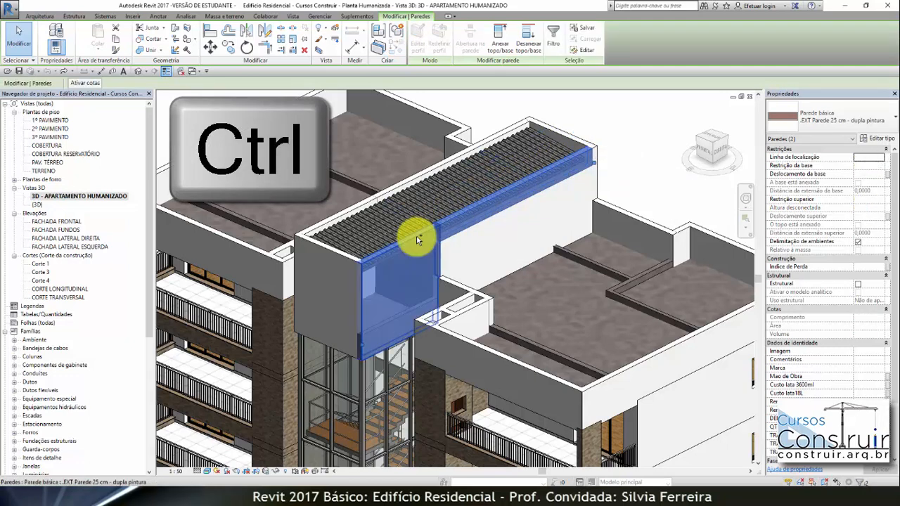
key("h")
key("h")
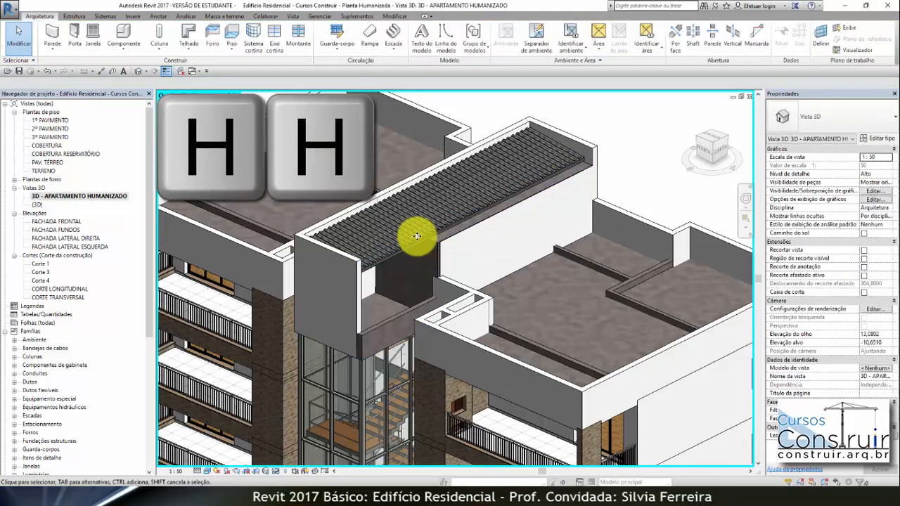
scroll(562, 161, "up", 4)
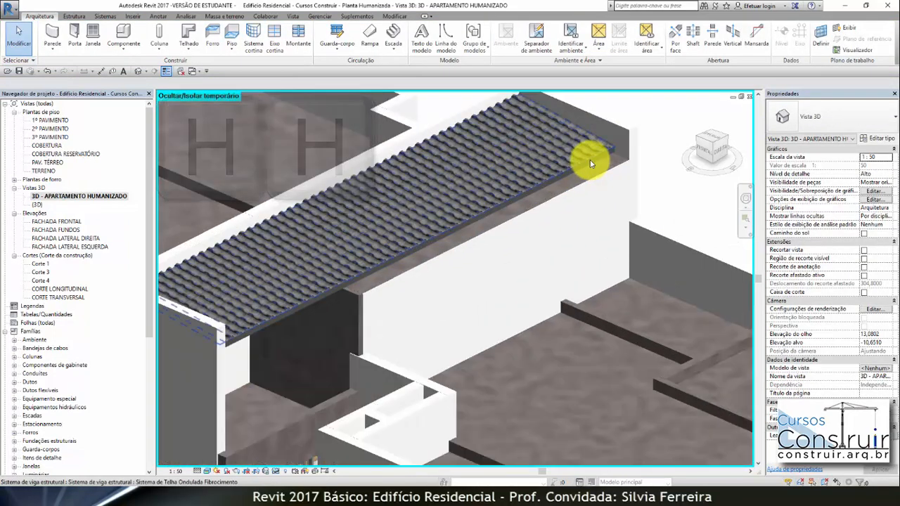
scroll(590, 163, "up", 3)
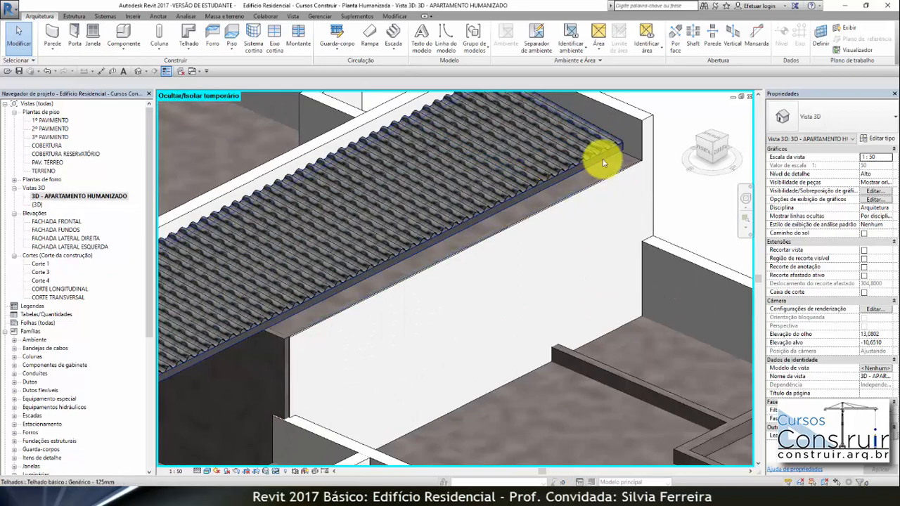
left_click(603, 163)
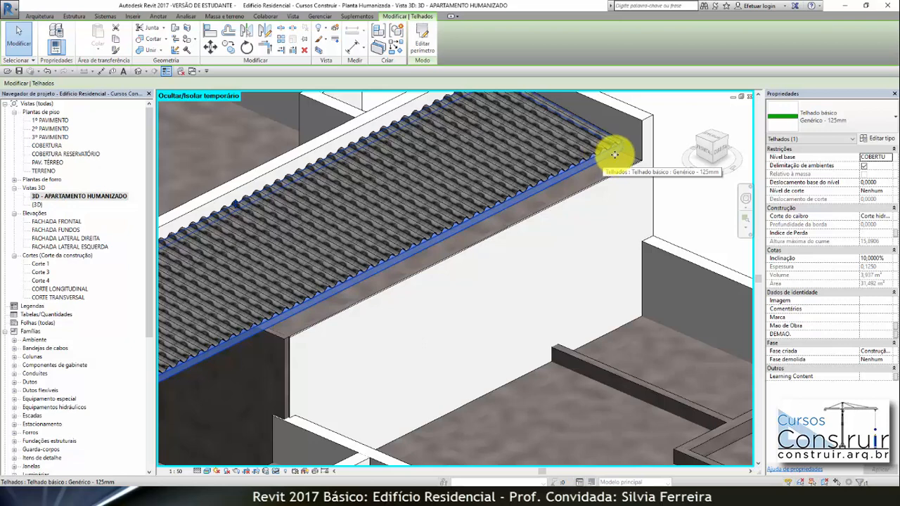
left_click(657, 110)
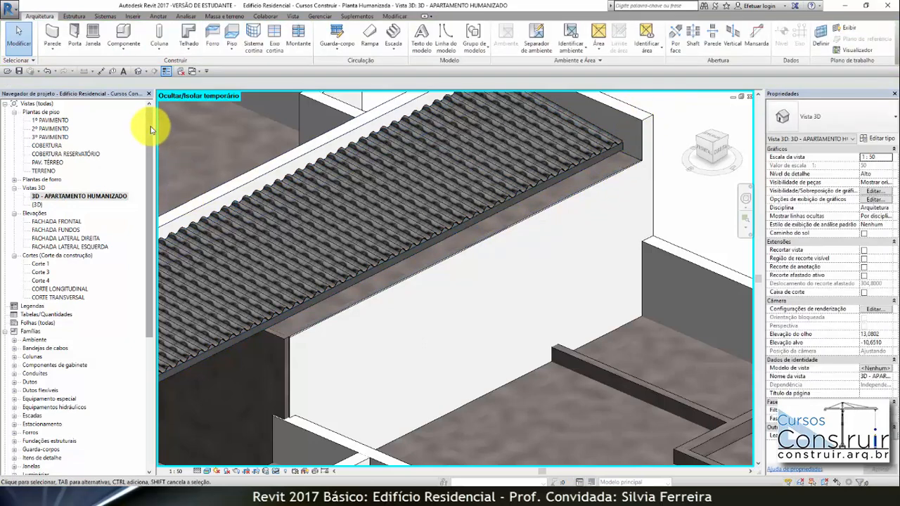
Step: Duplicate the 200 x 200mm type of the Calha - Retangular profile family and name the copy 300 x 300mm
scroll(150, 148, "down", 2)
left_click_drag(152, 166, 145, 266)
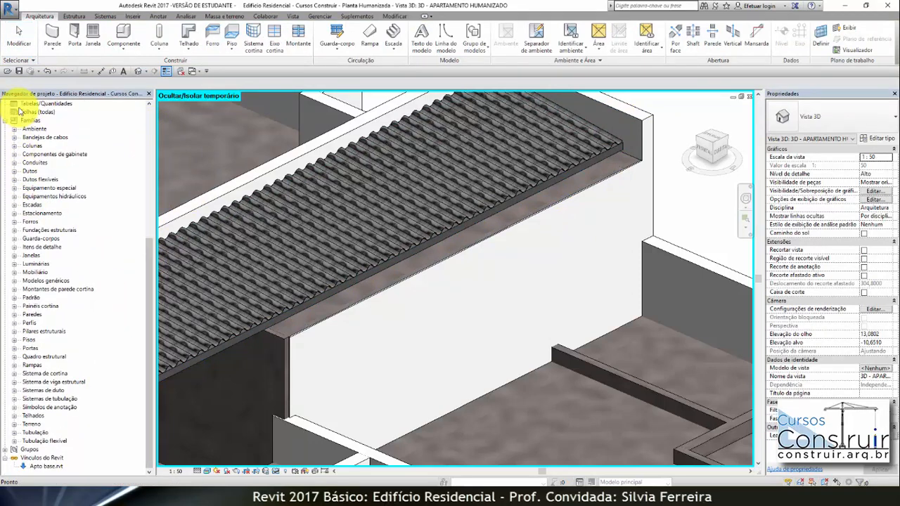
left_click(14, 324)
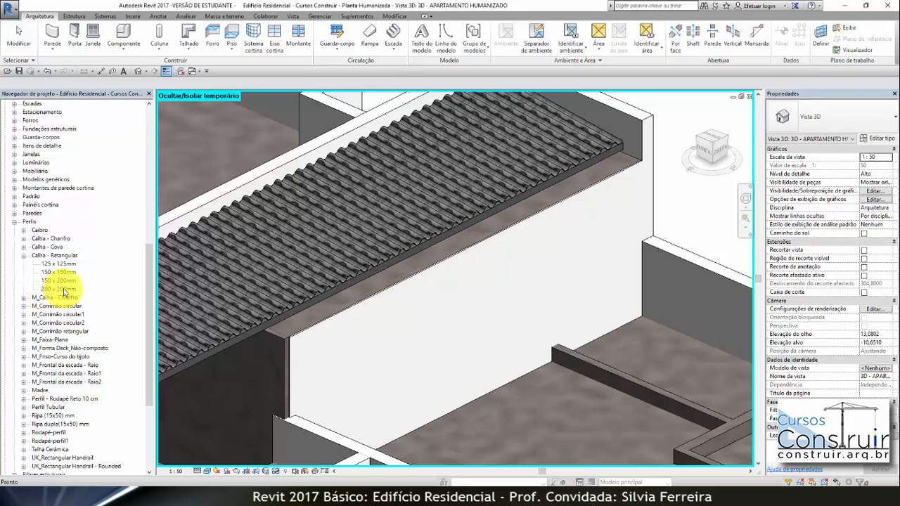
left_click(63, 289)
right_click(64, 290)
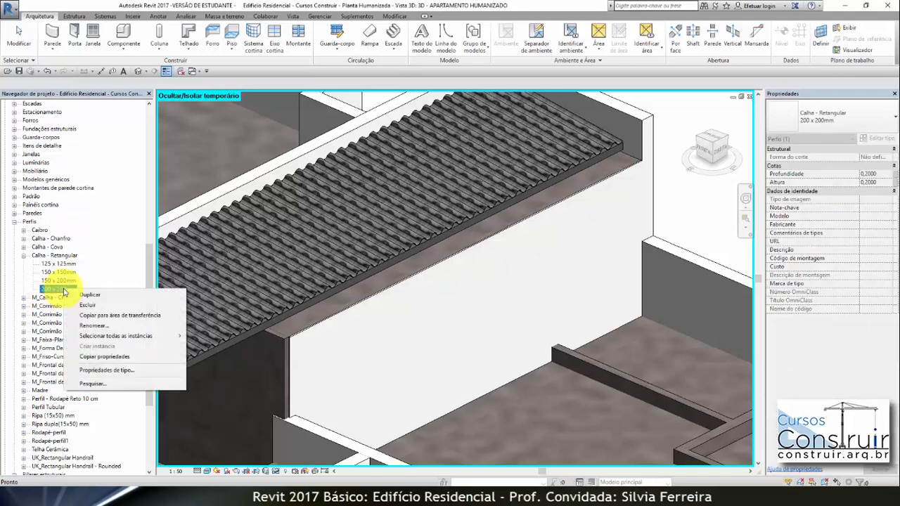
left_click(89, 294)
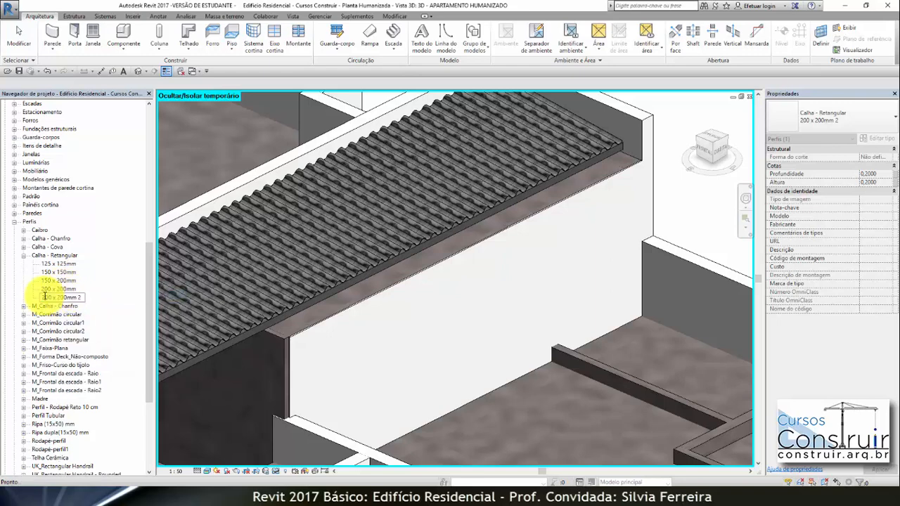
type("3")
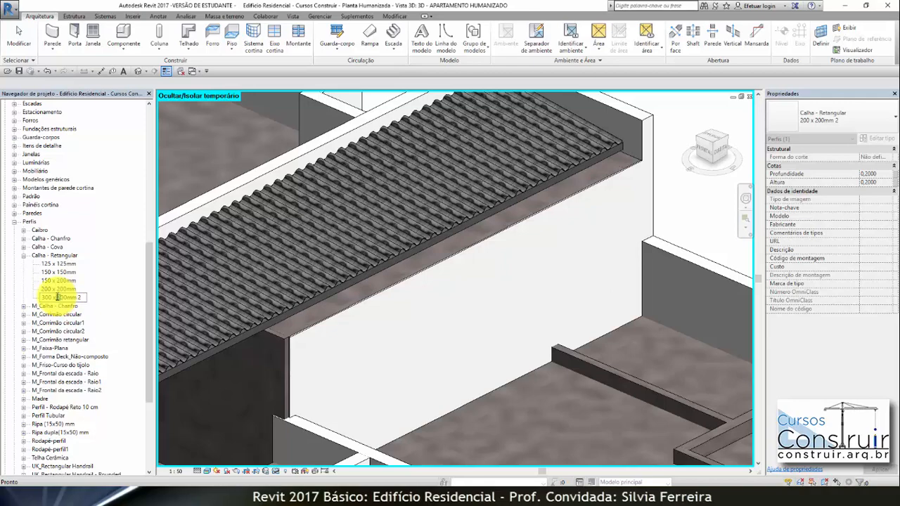
left_click(84, 299)
key("BackSpace")
key("BackSpace")
left_click(94, 275)
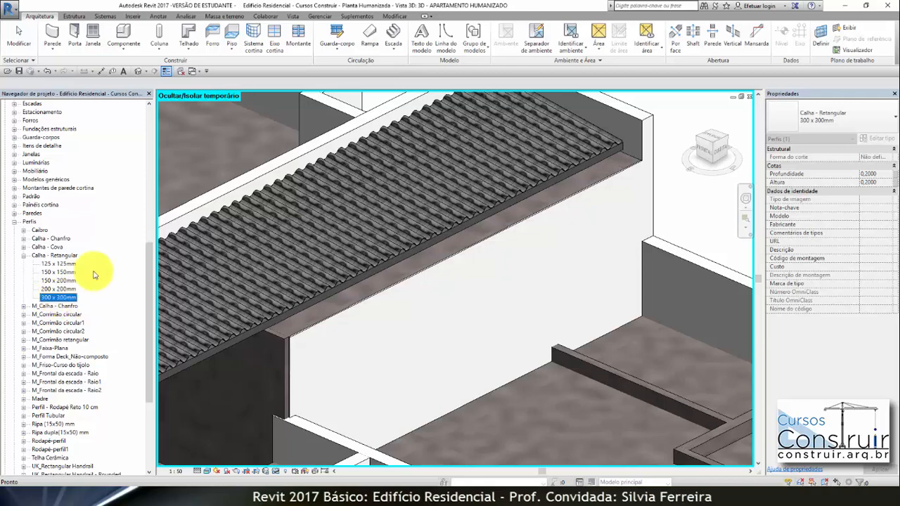
Step: Set both Profundidade and Altura of the 300 x 300mm rectangular gutter profile to 0,3000
double_click(73, 297)
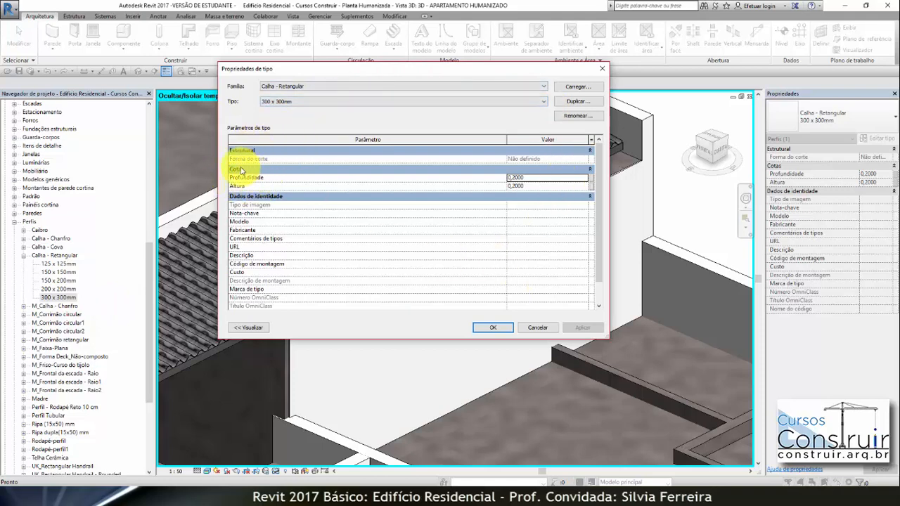
double_click(540, 178)
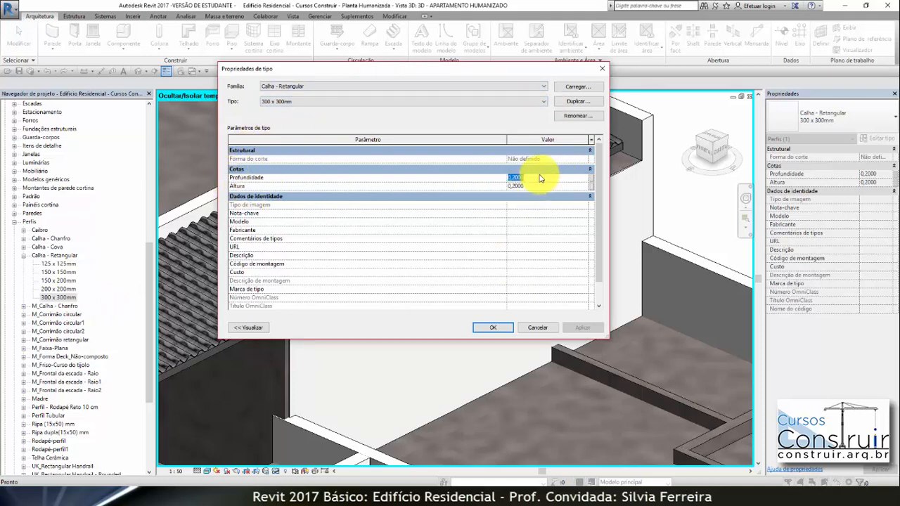
key("BackSpace")
double_click(530, 186)
key("BackSpace")
left_click(495, 328)
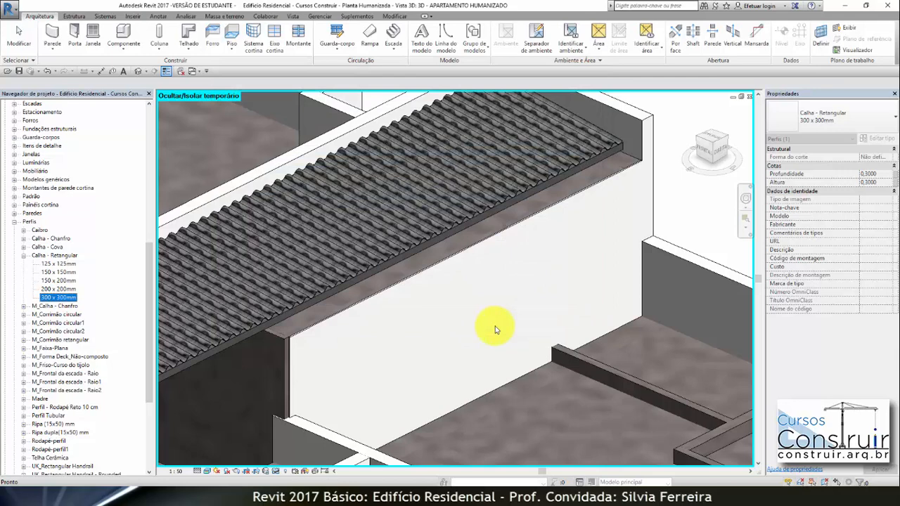
Step: Start the roof gutter command and duplicate the Calha type as Calha Retangular
left_click(189, 47)
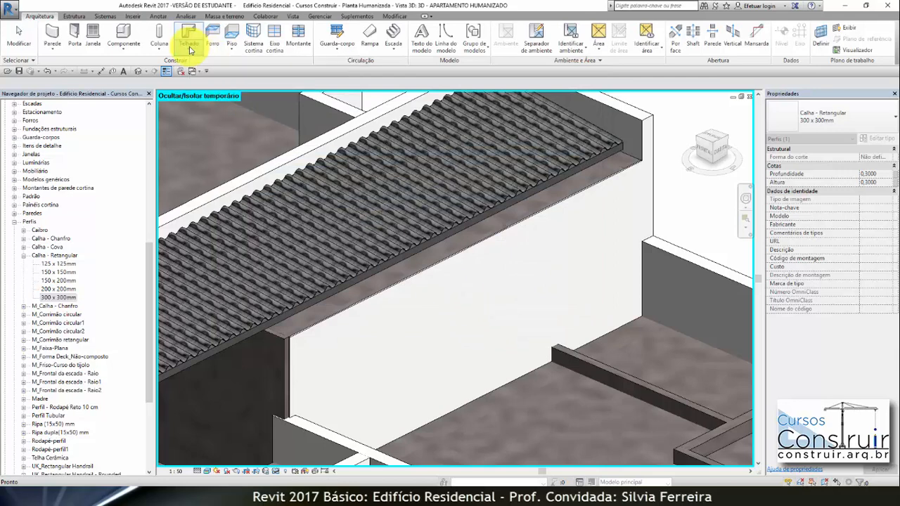
left_click(198, 161)
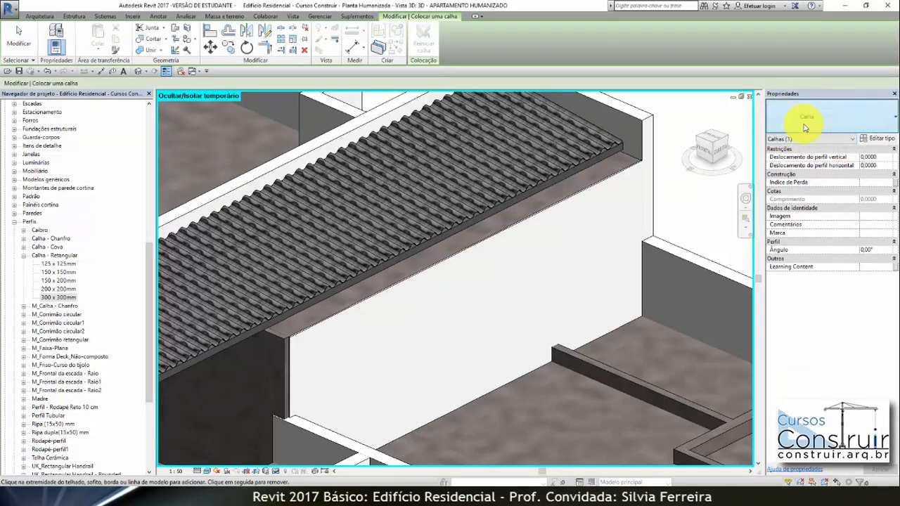
left_click(879, 138)
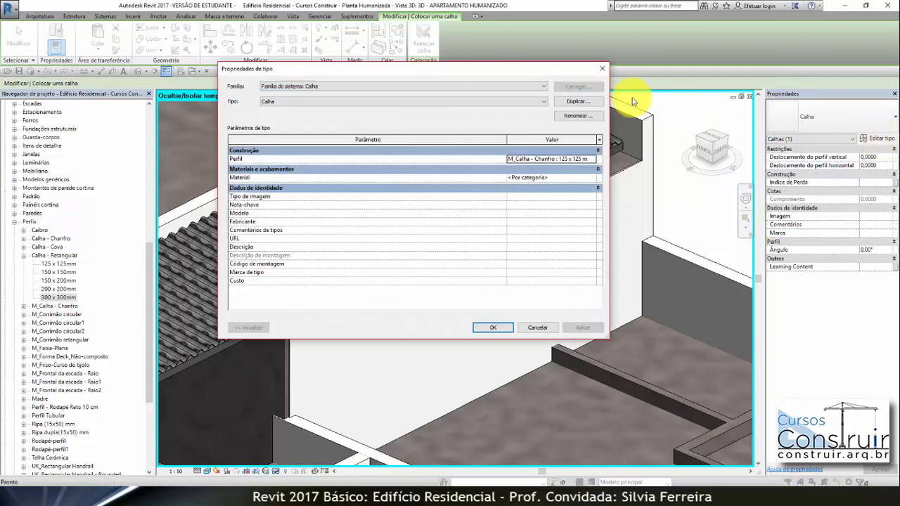
left_click(578, 101)
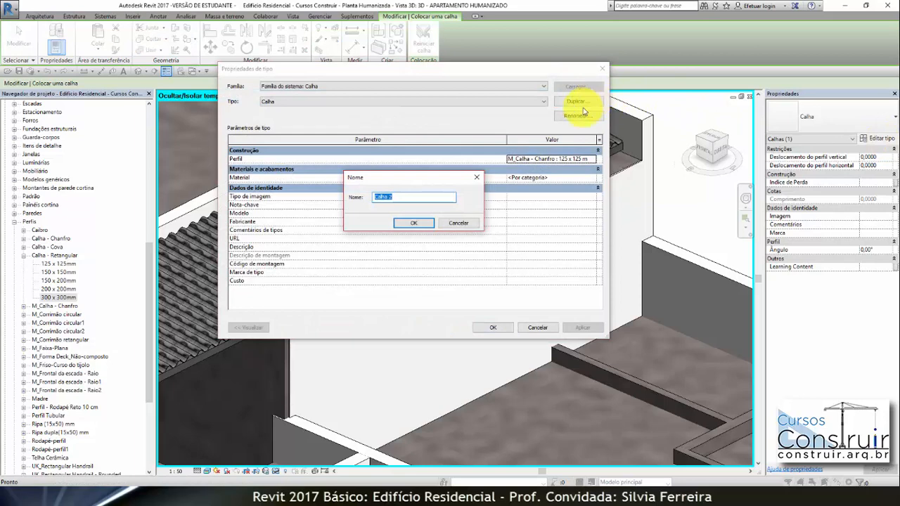
left_click(400, 197)
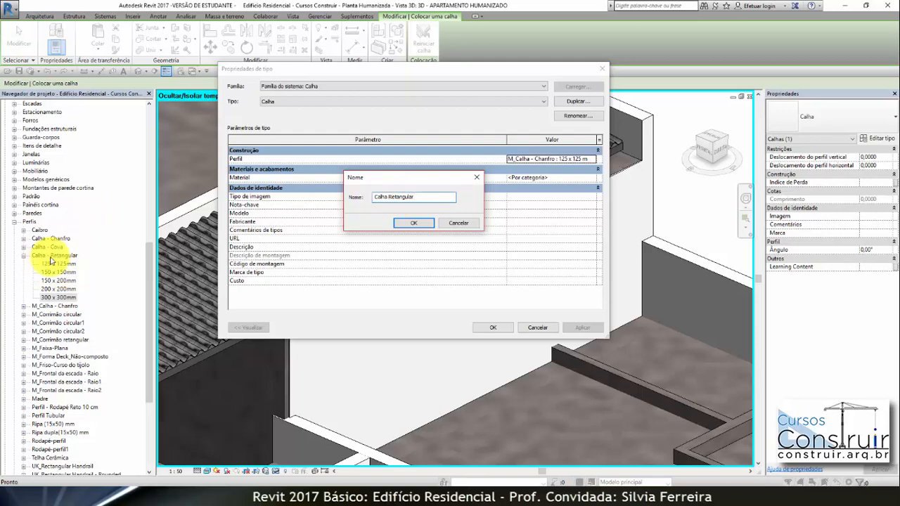
left_click(413, 223)
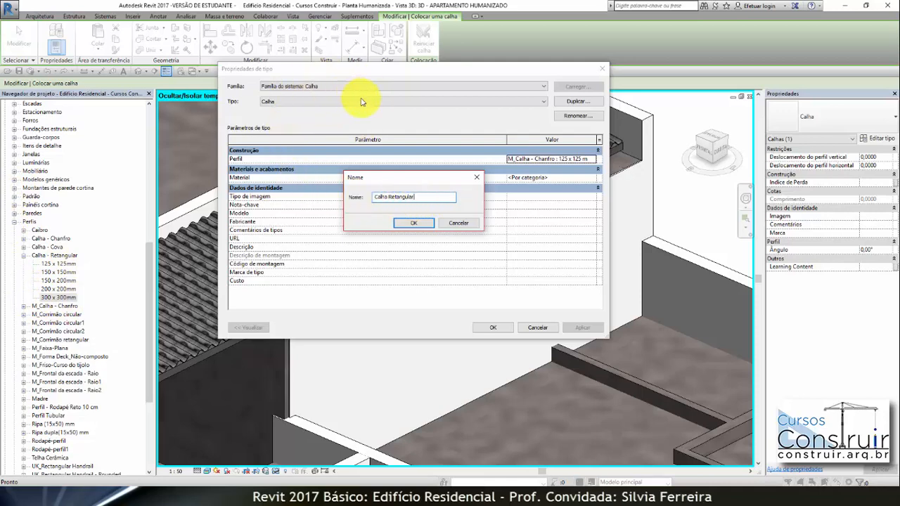
left_click(422, 225)
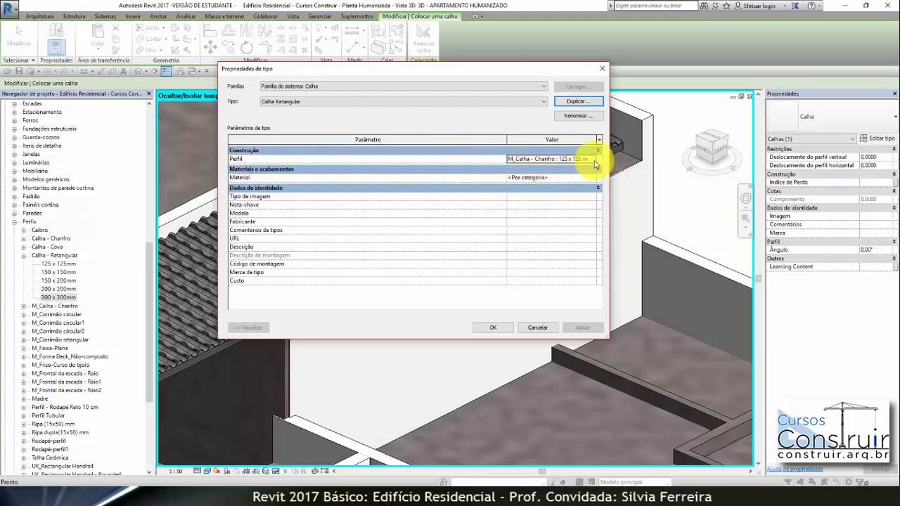
Step: Assign the profile Calha - Retangular : 300 x 300mm to the Calha Retangular type
left_click(594, 163)
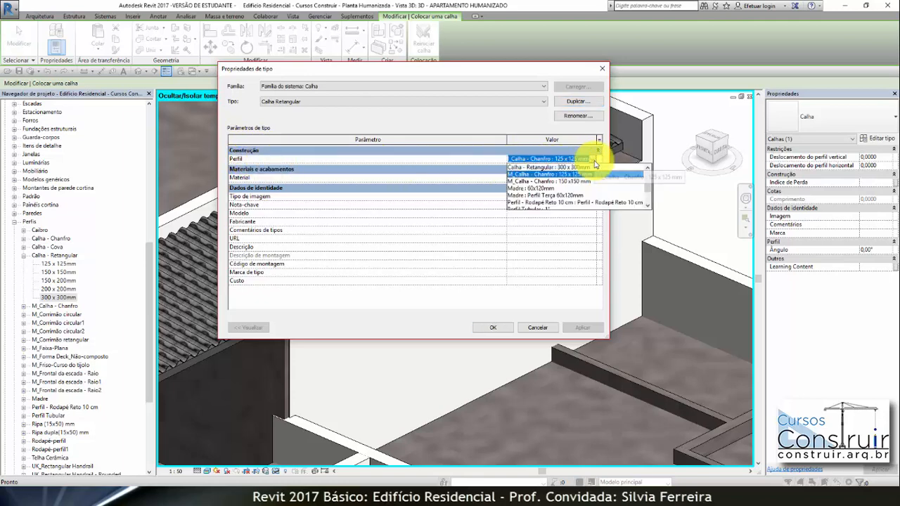
left_click(524, 167)
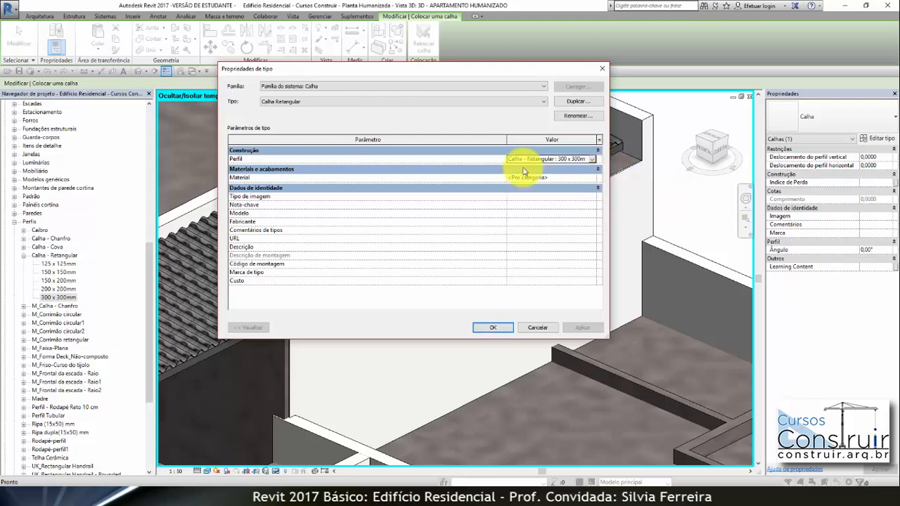
left_click(494, 328)
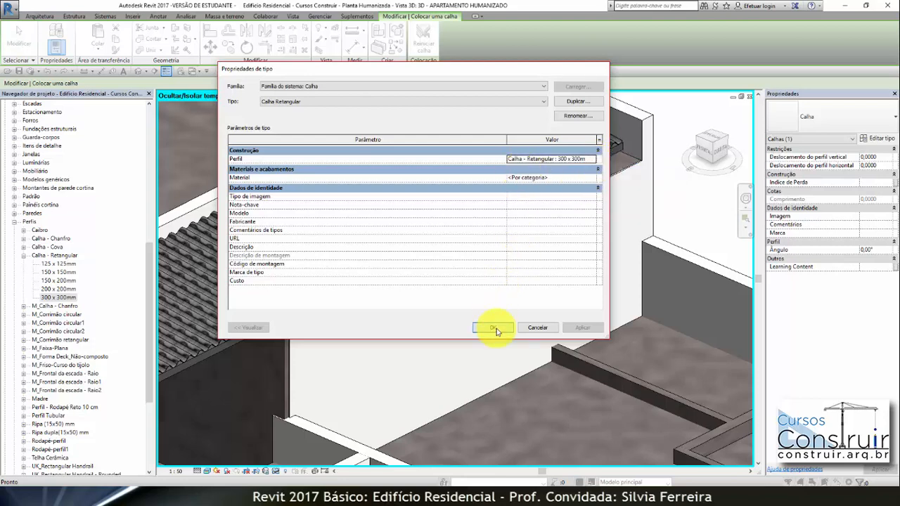
Step: Place the rectangular gutter along the low edge of the Genérico - 125mm roof on the tower
scroll(602, 156, "up", 3)
scroll(602, 160, "up", 1)
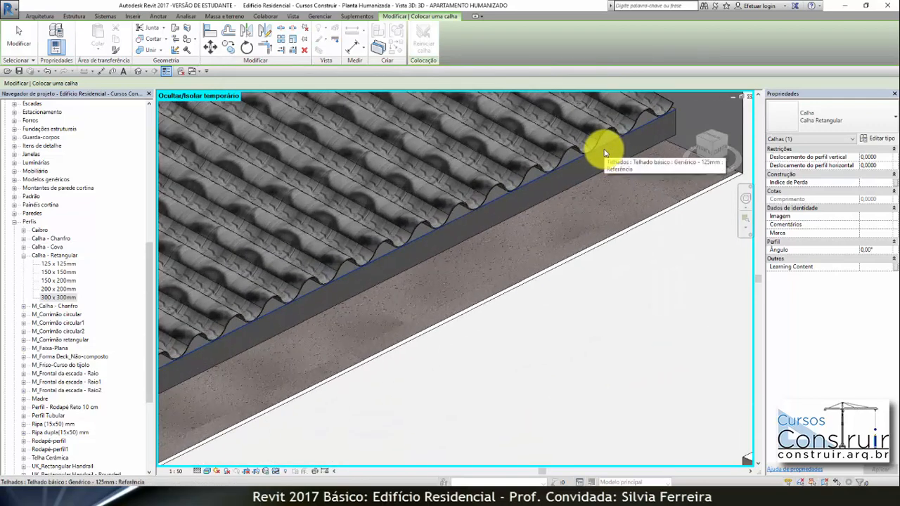
left_click(602, 153)
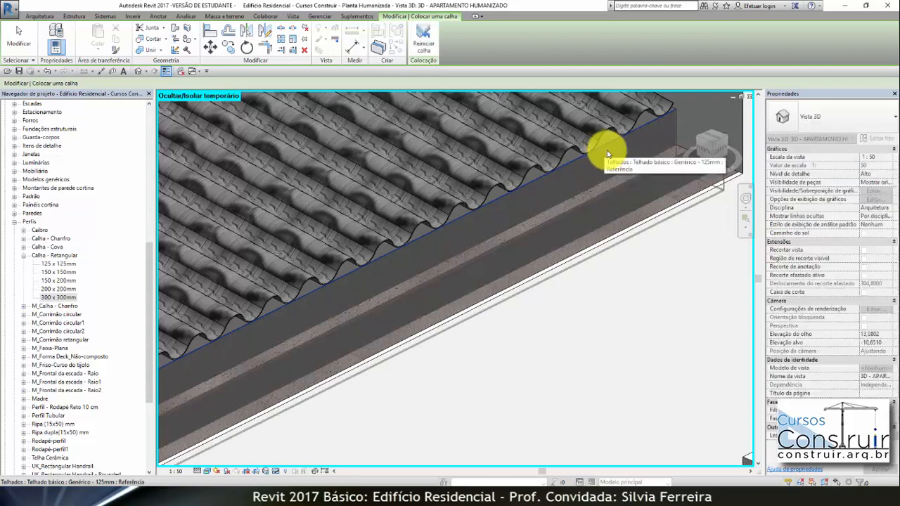
key("Escape")
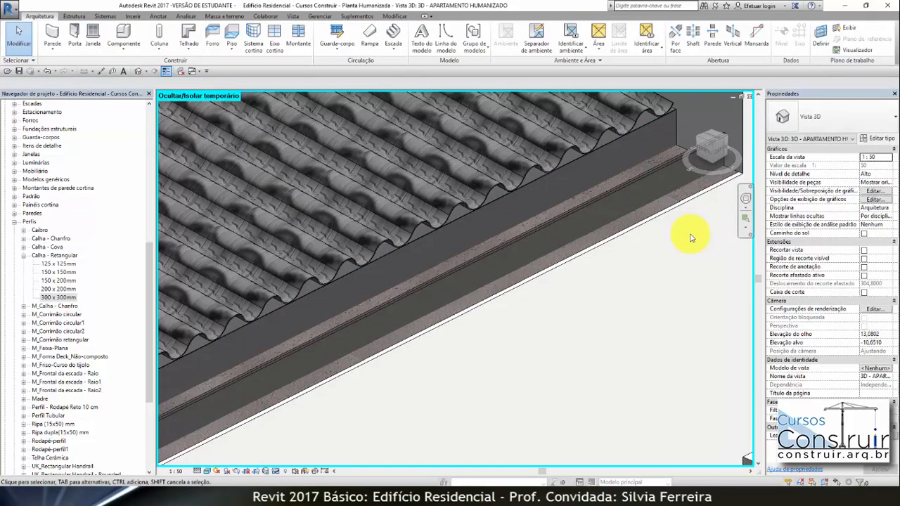
scroll(614, 176, "down", 3)
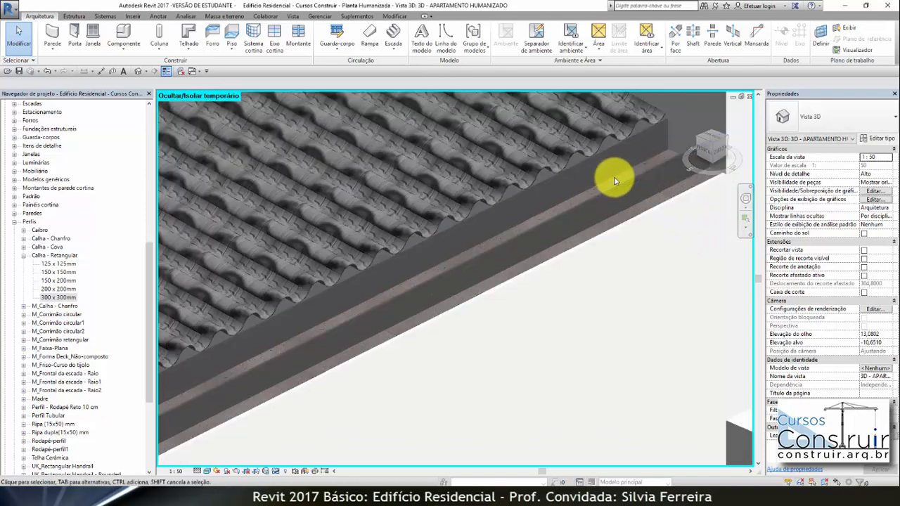
scroll(468, 288, "down", 3)
scroll(471, 261, "up", 6)
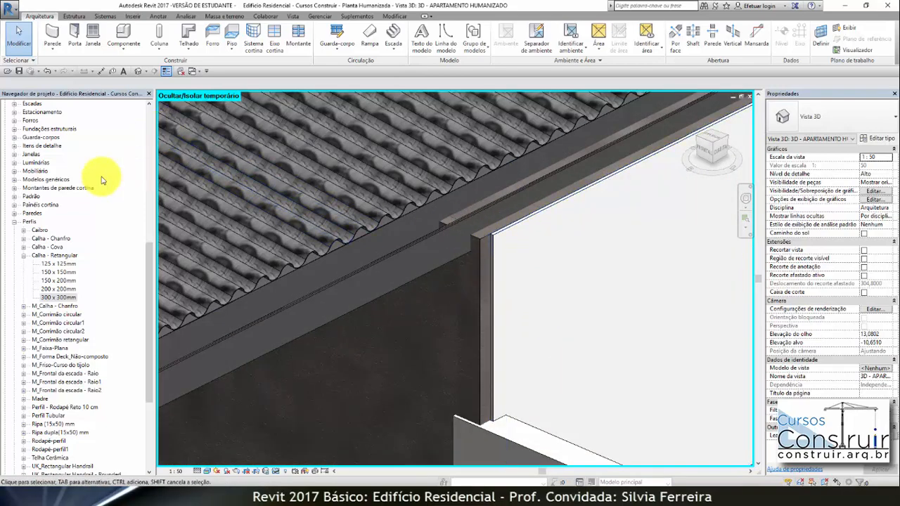
Step: In the CORTE LONGITUDINAL section, move the corrugated tile beam system, the Genérico - 125mm roof and its rectangular gutter up by .15
left_click_drag(151, 246, 171, 131)
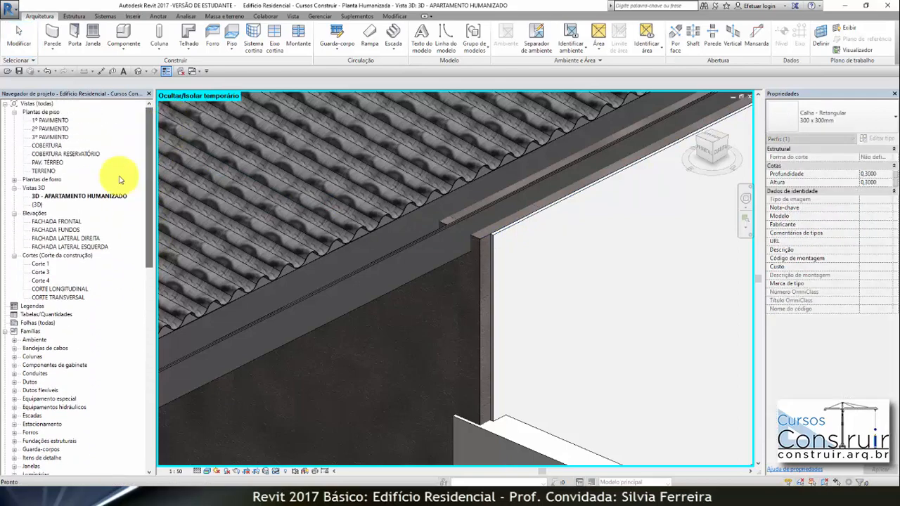
double_click(75, 288)
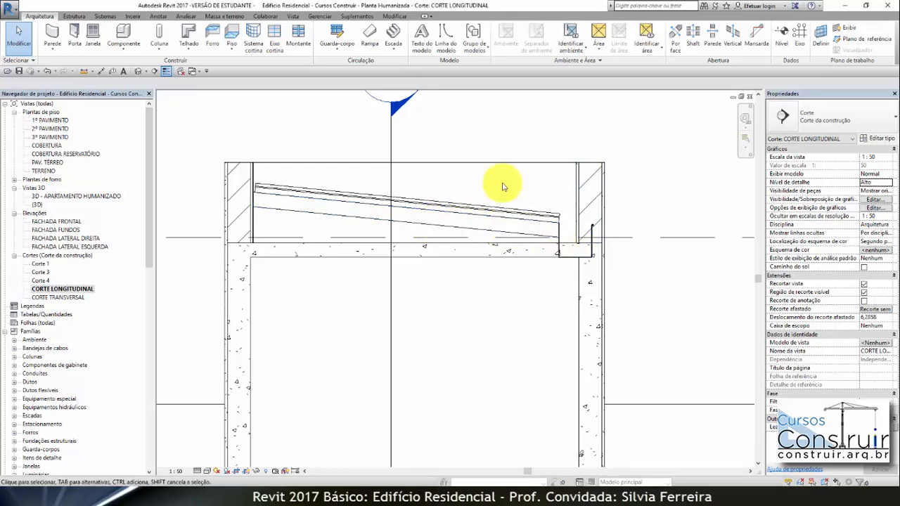
left_click(442, 214)
key("ctrl")
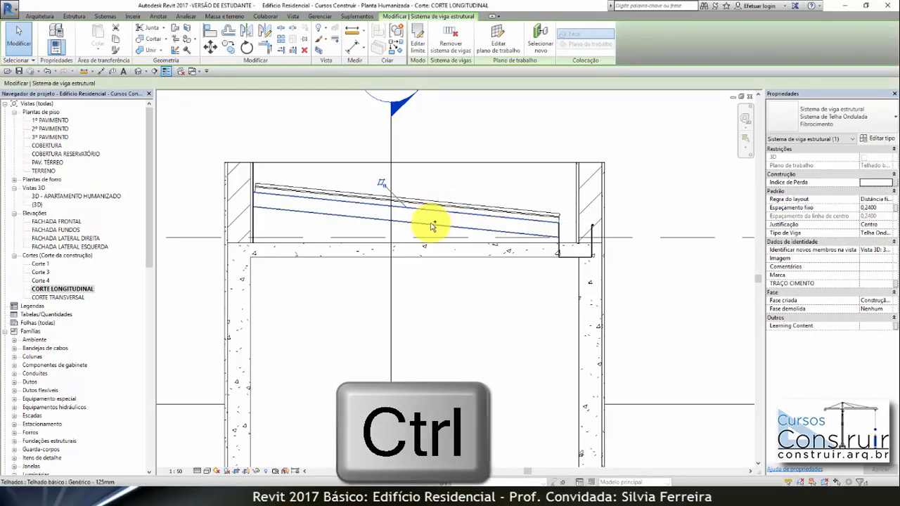
left_click(432, 226, "ctrl")
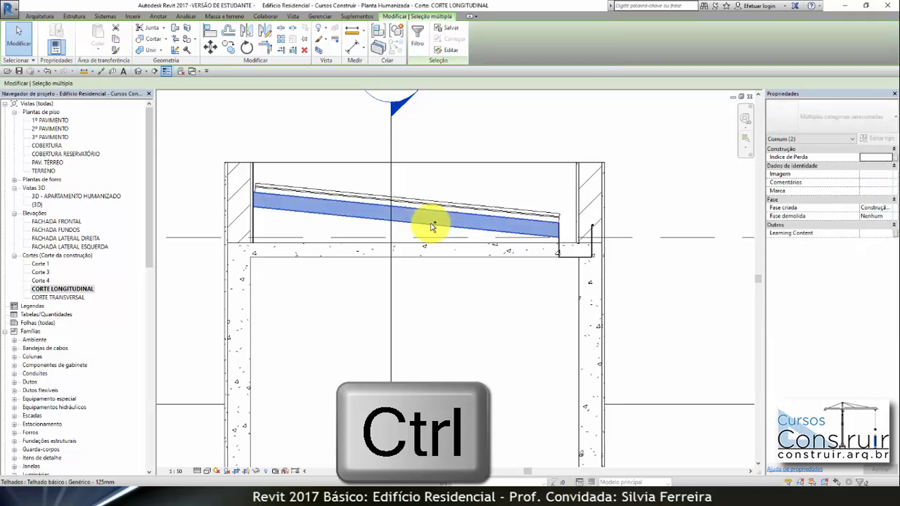
left_click(571, 258, "ctrl")
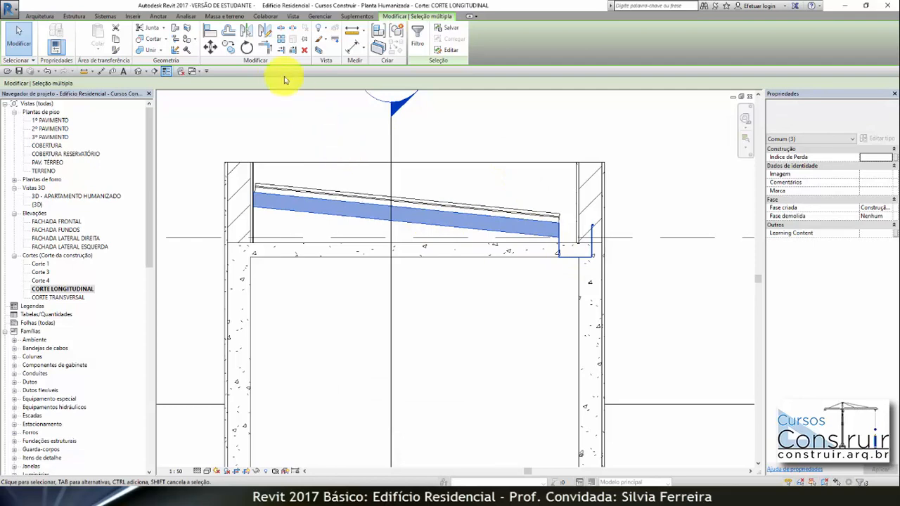
left_click(211, 47)
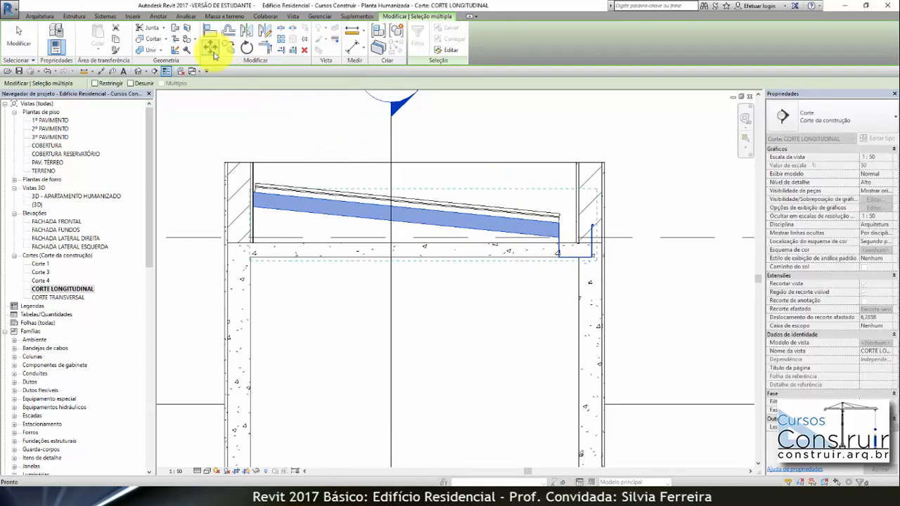
left_click(296, 138)
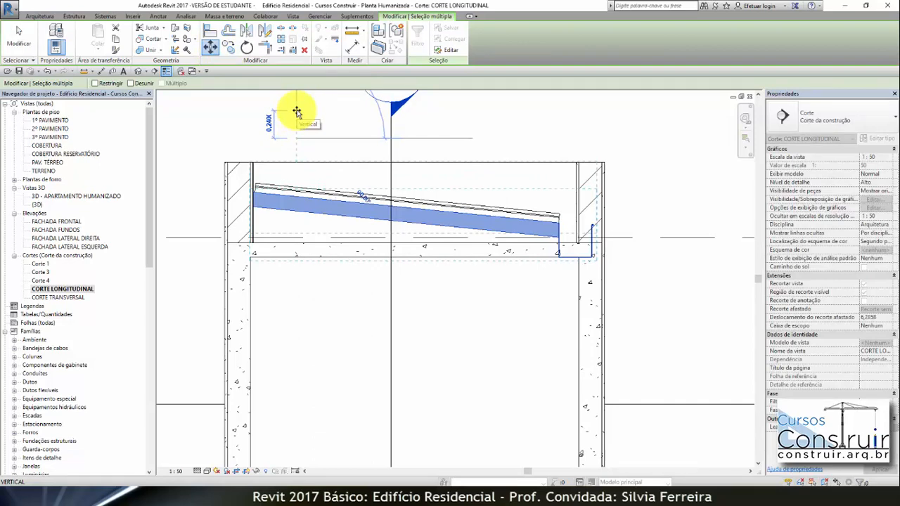
type(".")
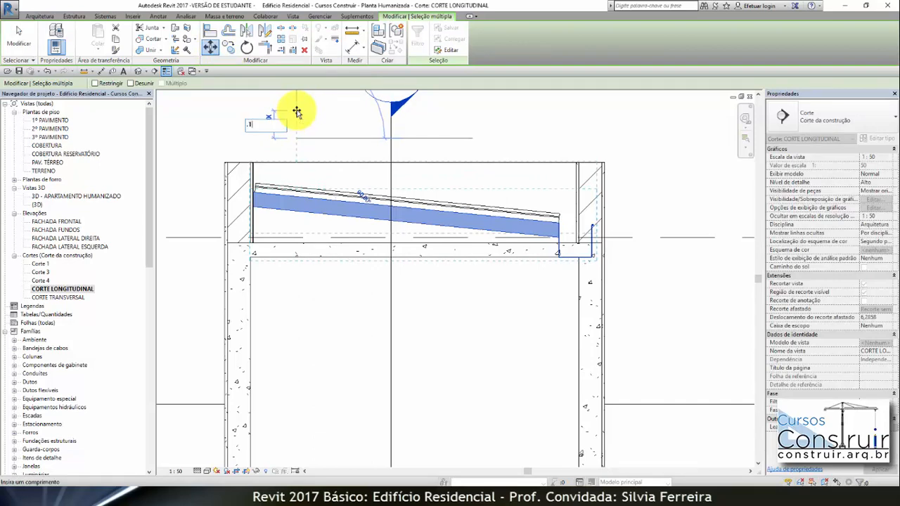
type("15")
key("Return")
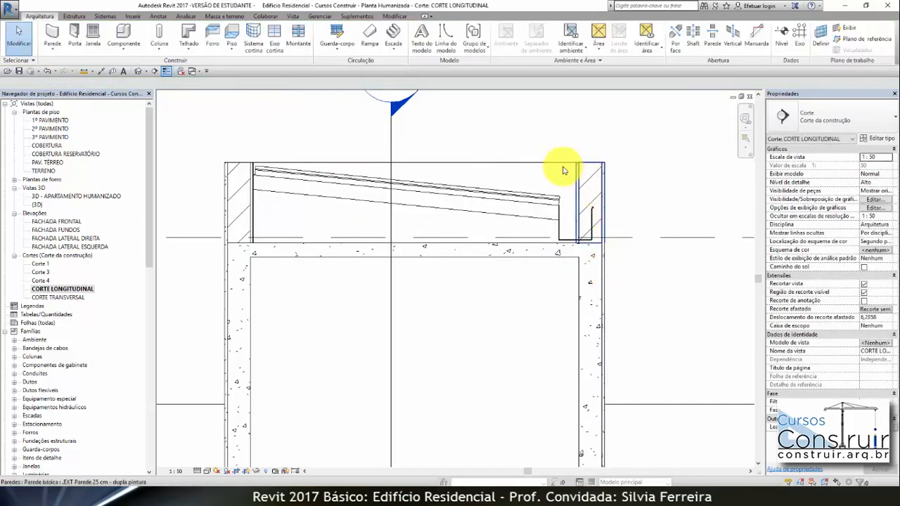
left_click(592, 220)
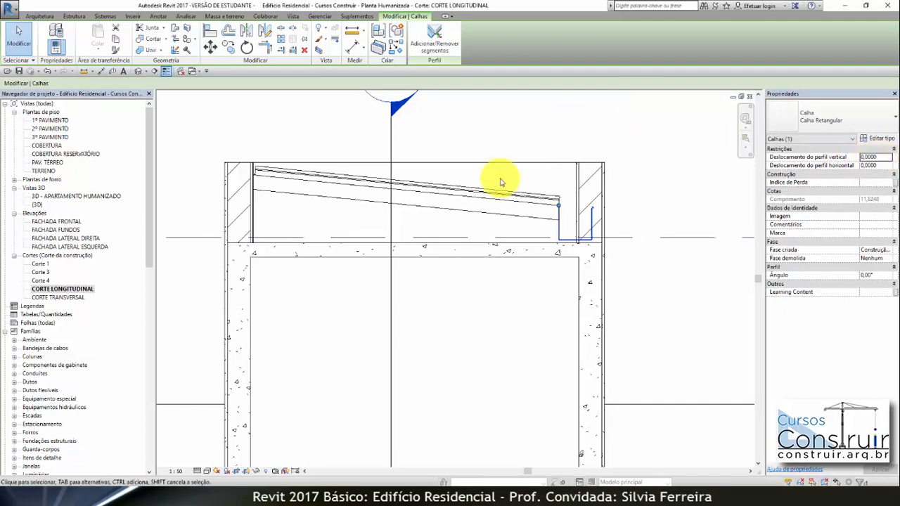
left_click(445, 213)
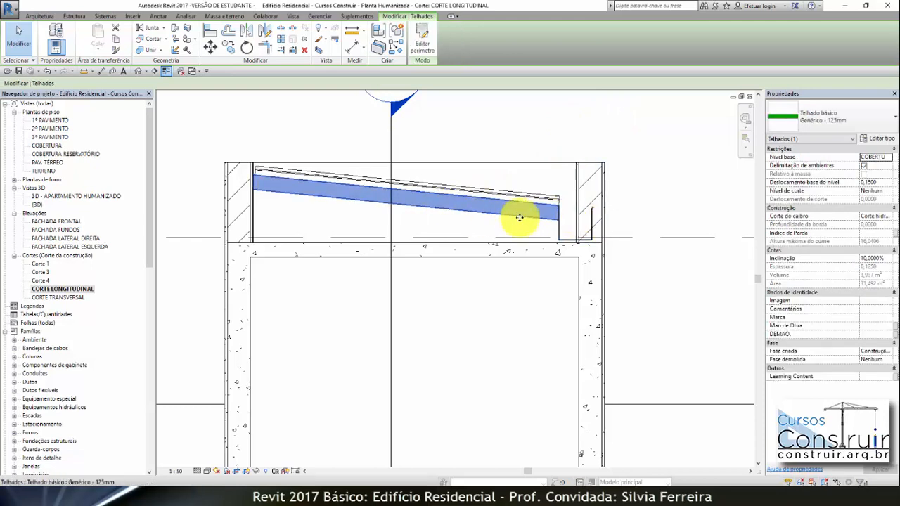
left_click(668, 201)
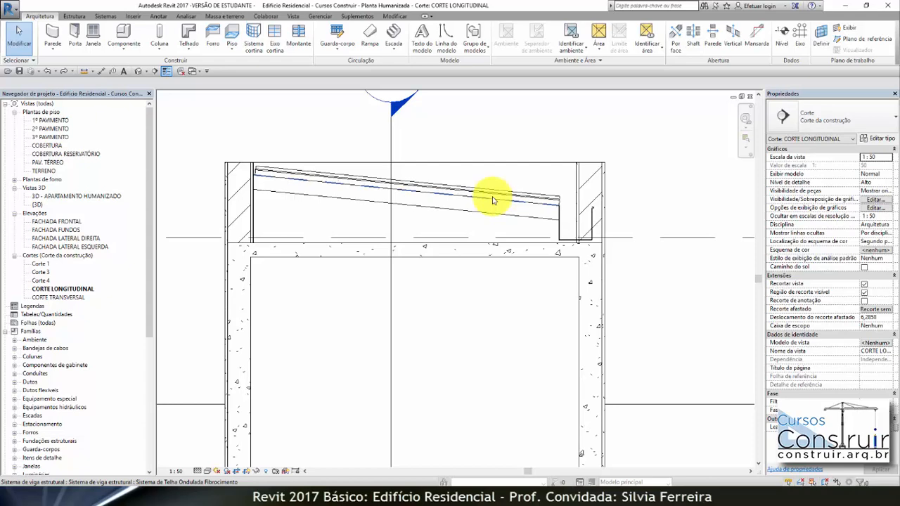
left_click(460, 214)
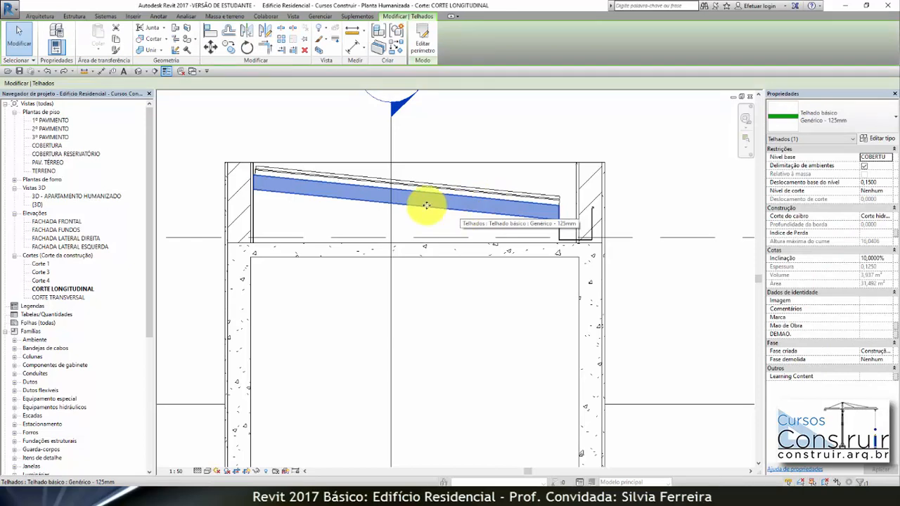
Step: Duplicate the Vidraça inclinada roof type and rename the copy Madeiramento Terças
left_click_drag(149, 128, 152, 285)
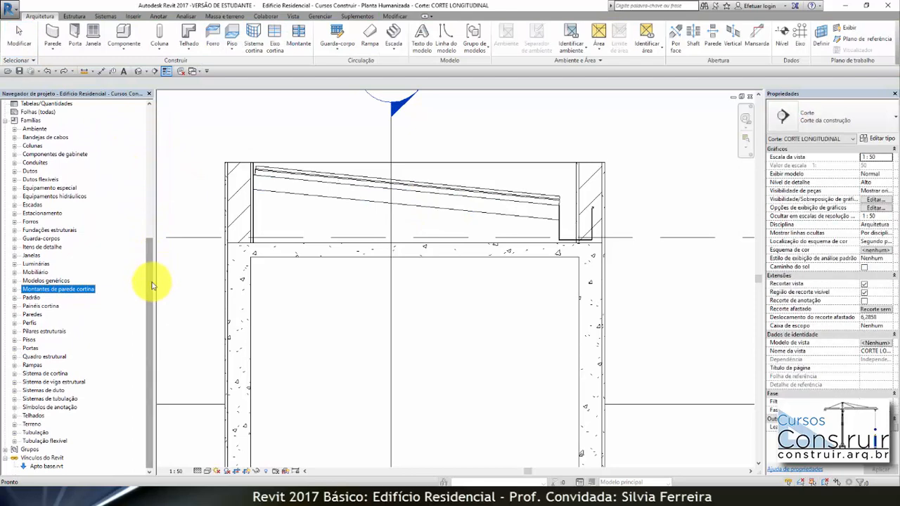
left_click(14, 415)
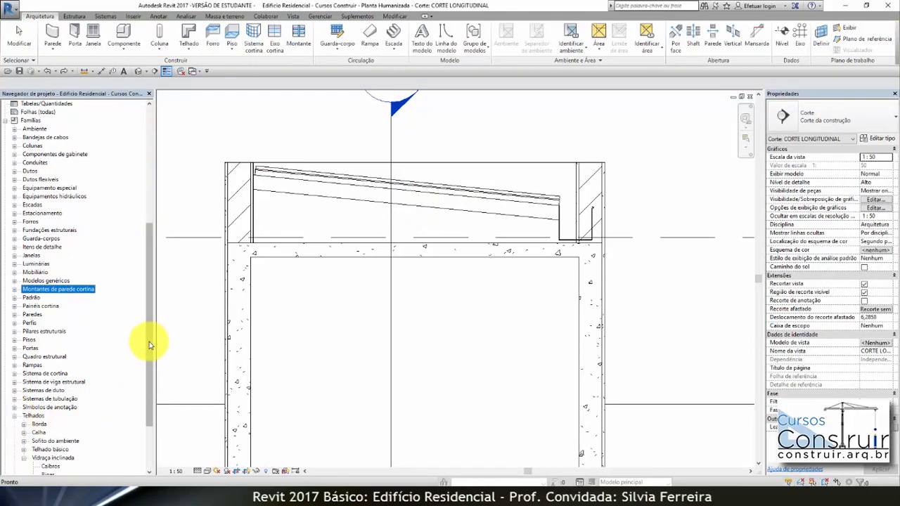
left_click_drag(145, 342, 143, 383)
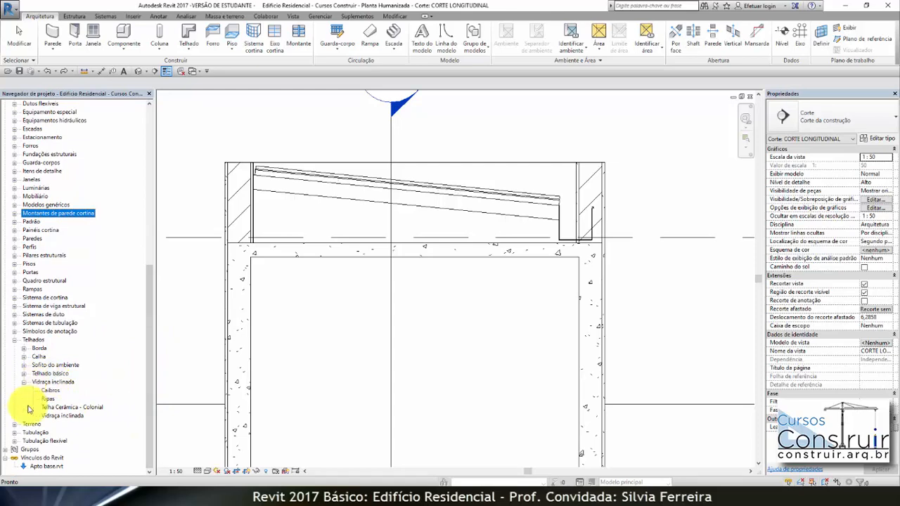
left_click(57, 416)
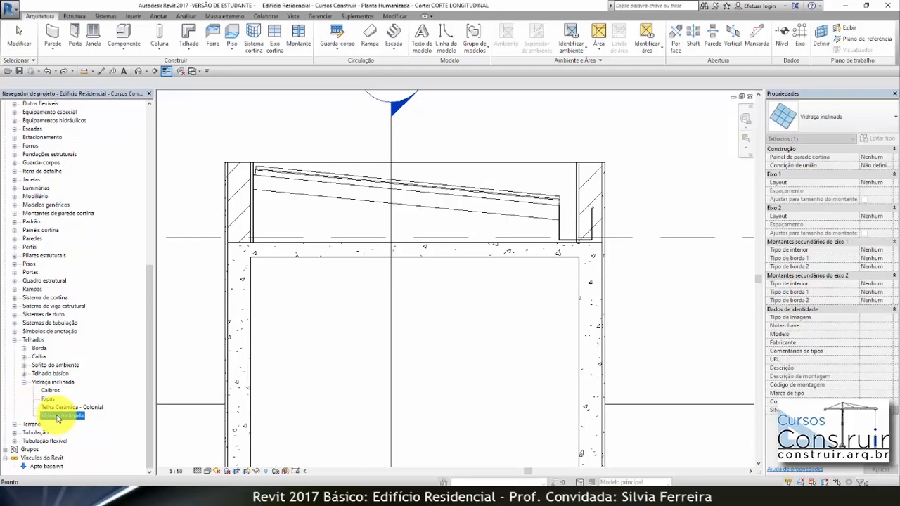
right_click(58, 419)
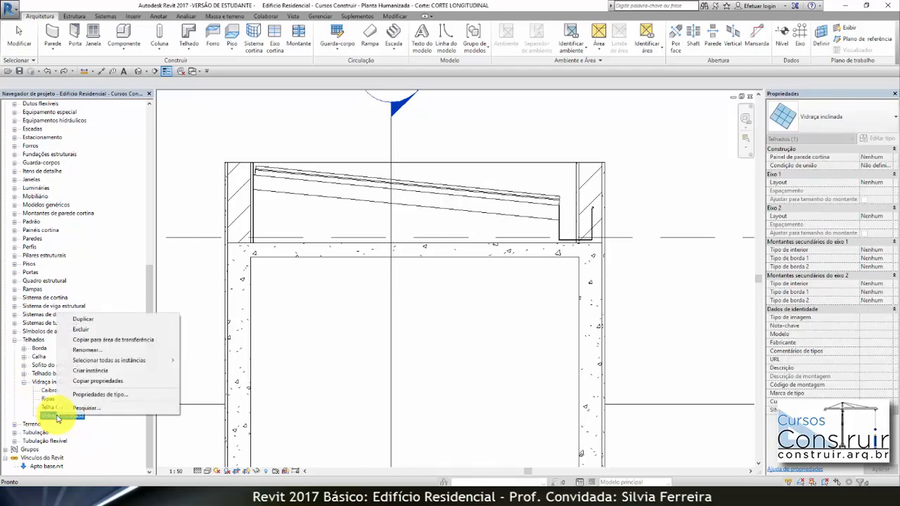
left_click(84, 320)
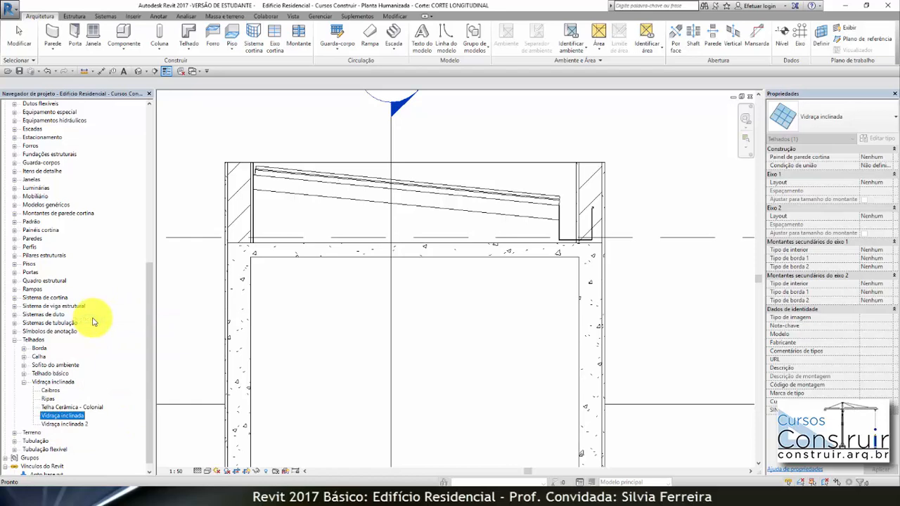
left_click(63, 425)
right_click(64, 426)
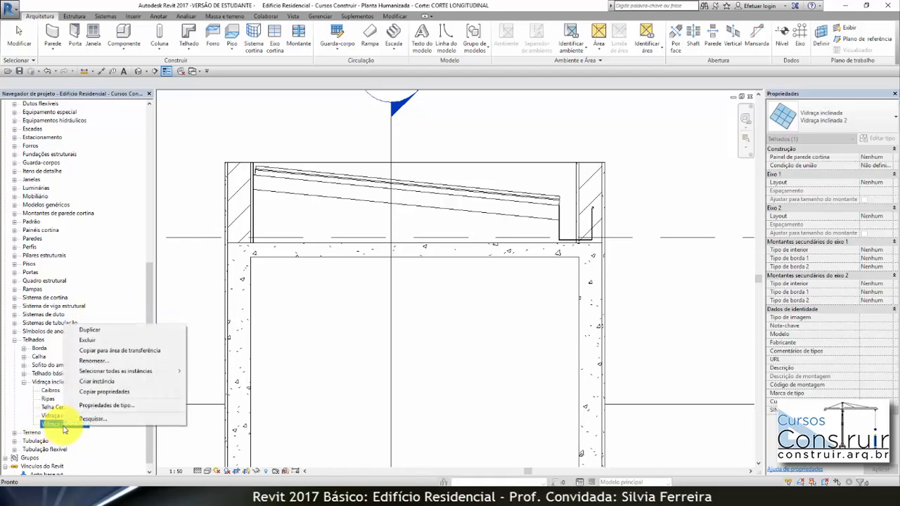
left_click(95, 362)
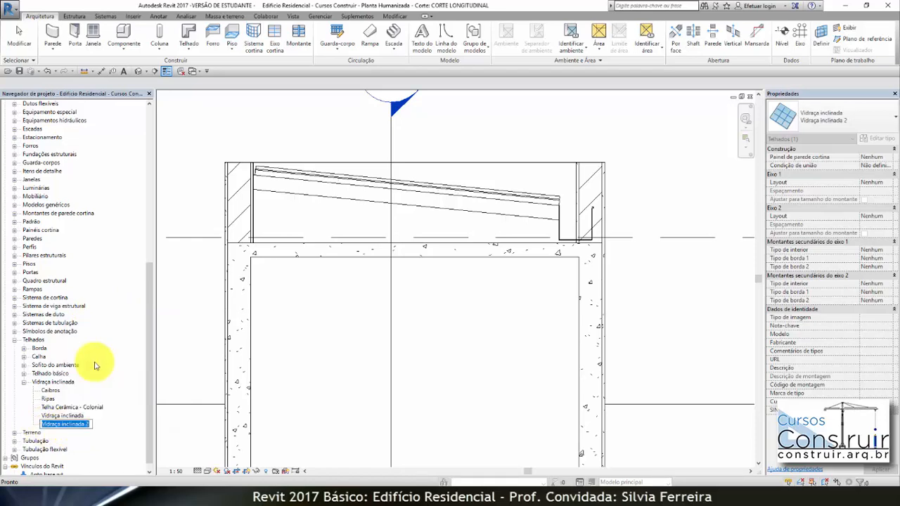
type("Madeiramento Terças")
key("Return")
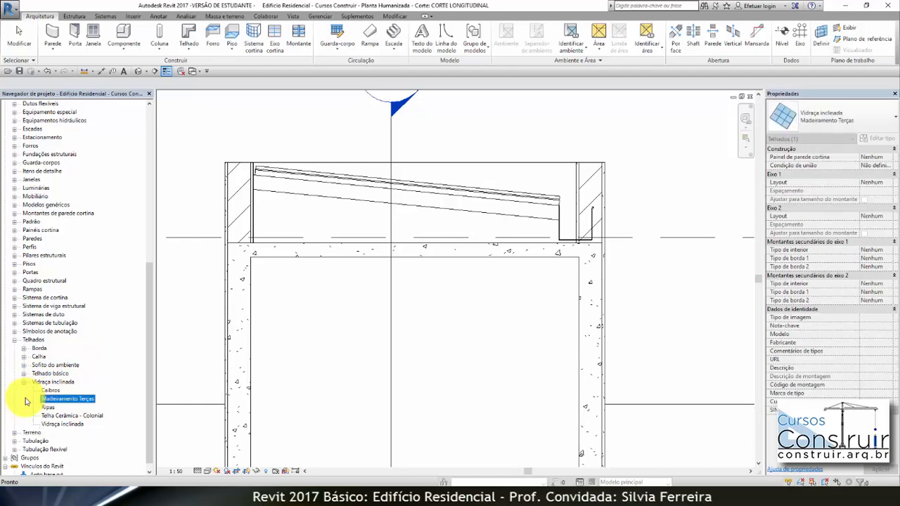
Step: Compare the type parameters of the Caibros and Madeiramento Terças sloped glazing types
left_click(55, 392)
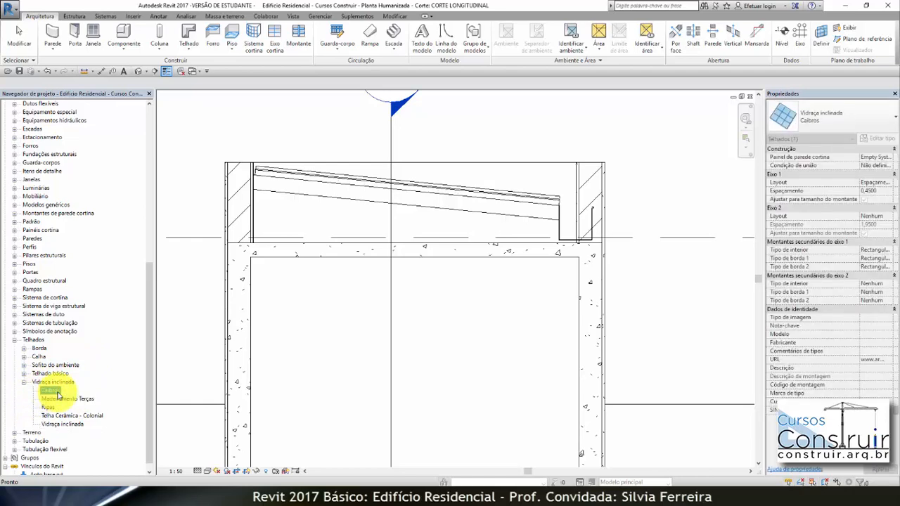
left_click(70, 399)
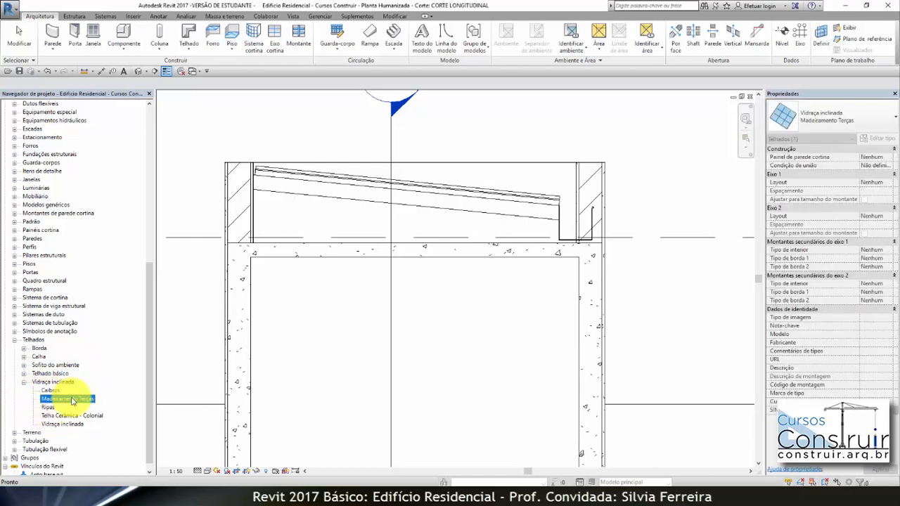
double_click(71, 399)
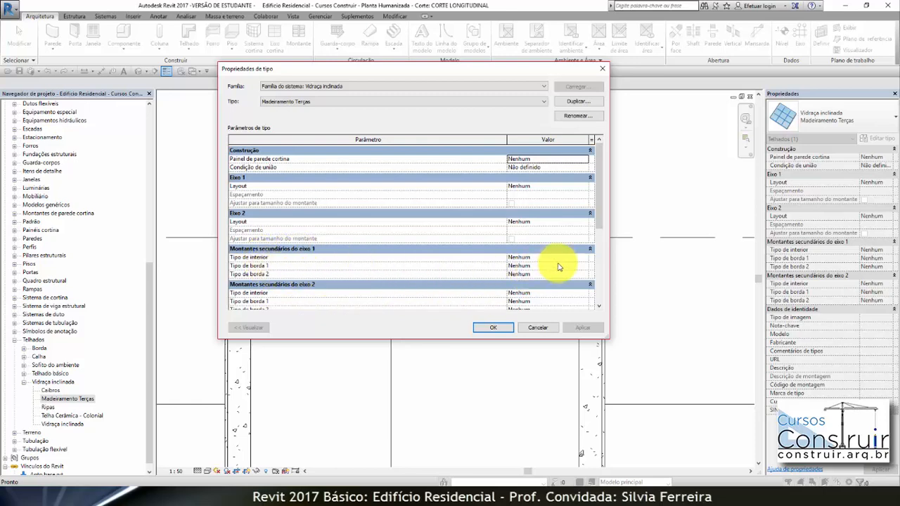
left_click(496, 328)
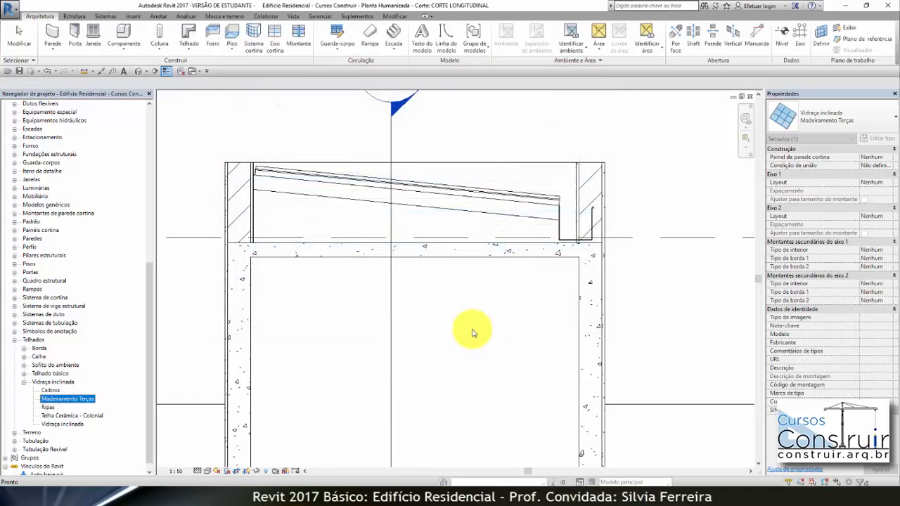
Step: Create a new curtain wall mullion type named Terças in the Montante retangular family
left_click_drag(151, 267, 146, 186)
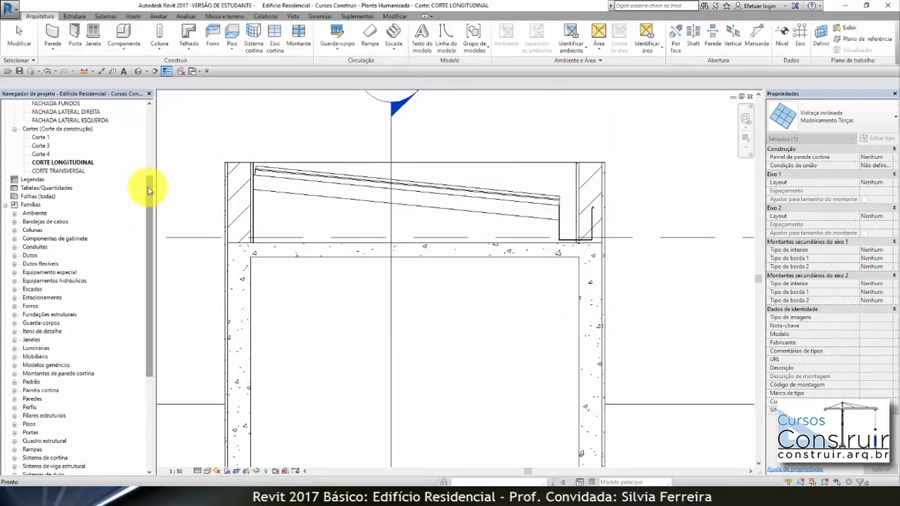
left_click_drag(148, 192, 147, 210)
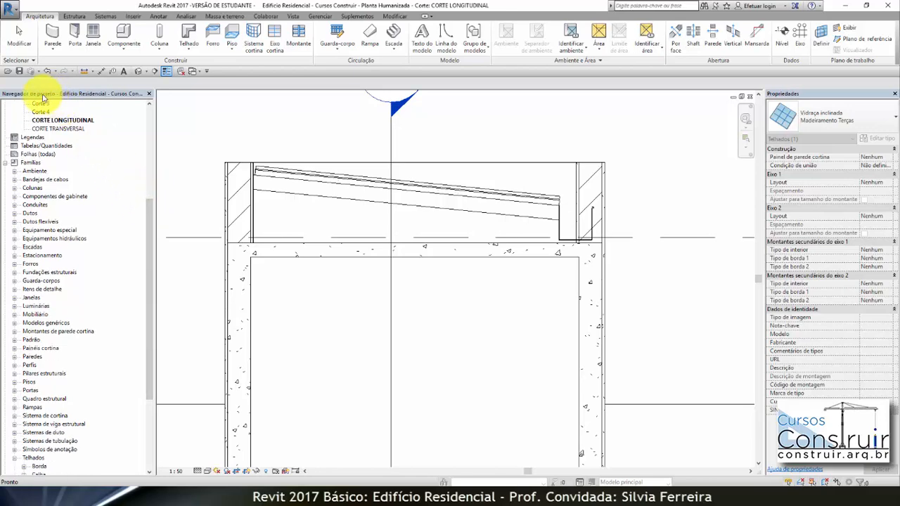
left_click(15, 332)
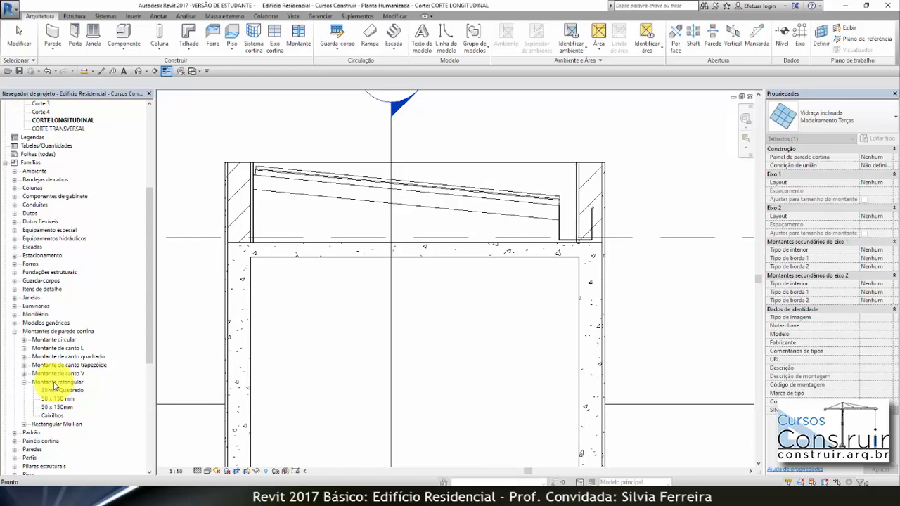
left_click(56, 381)
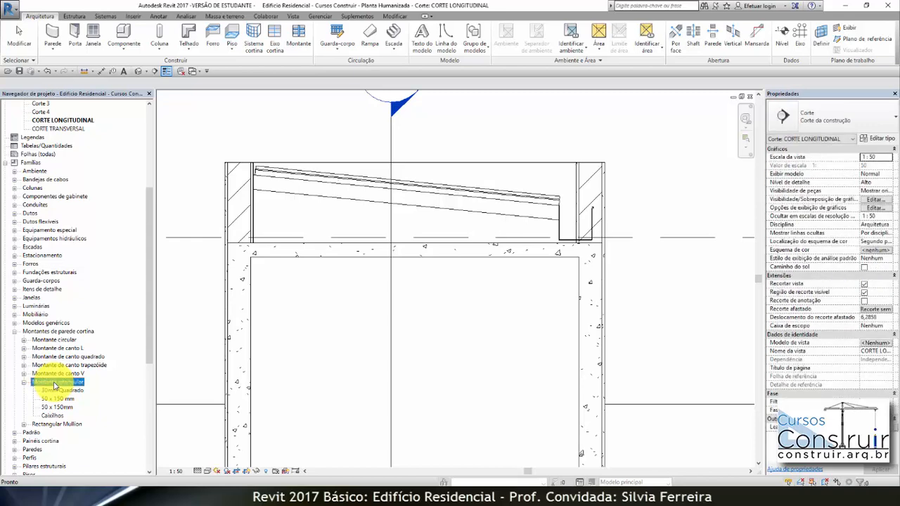
right_click(54, 384)
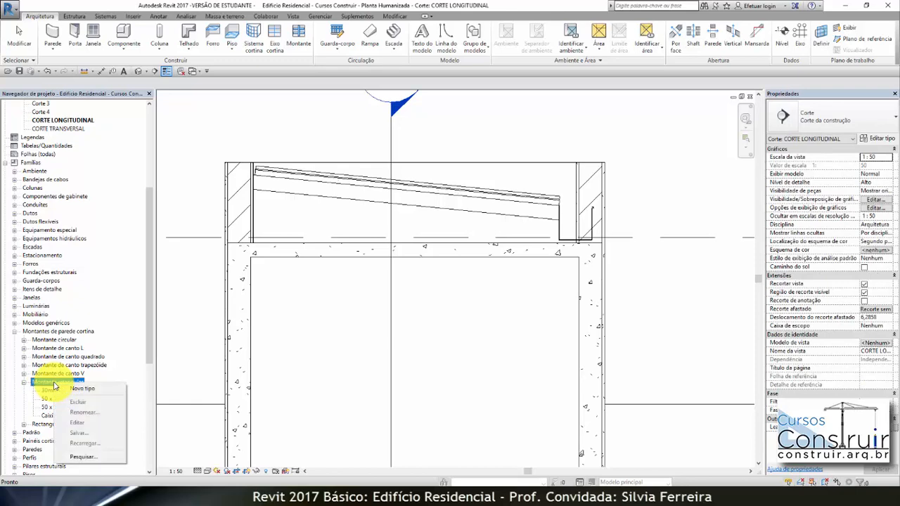
left_click(71, 390)
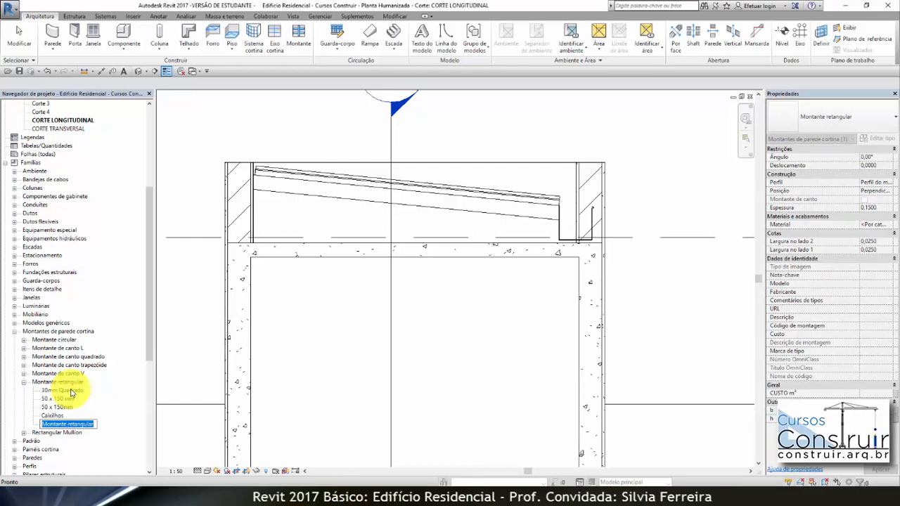
type("Terças")
left_click(200, 142)
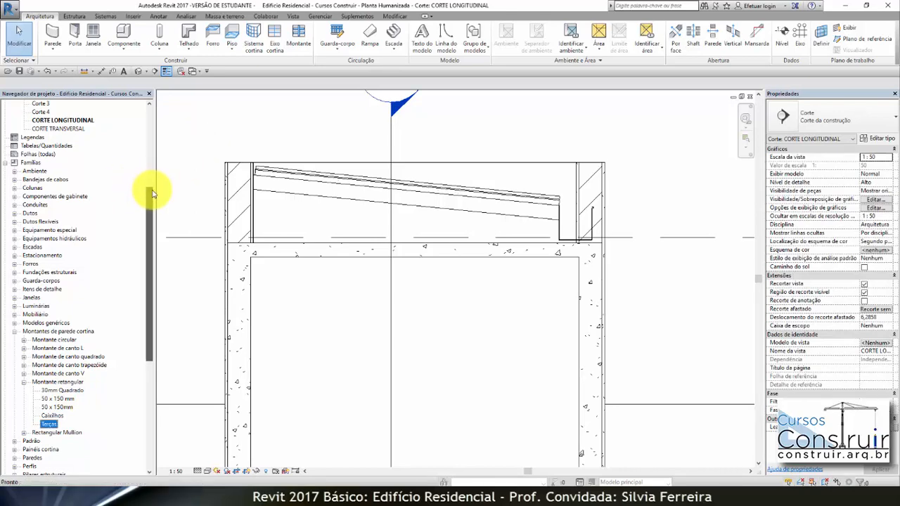
Step: Set the profile of the Terças rectangular mullion type to Madre : Perfil Terça 60x120mm
left_click_drag(148, 190, 151, 297)
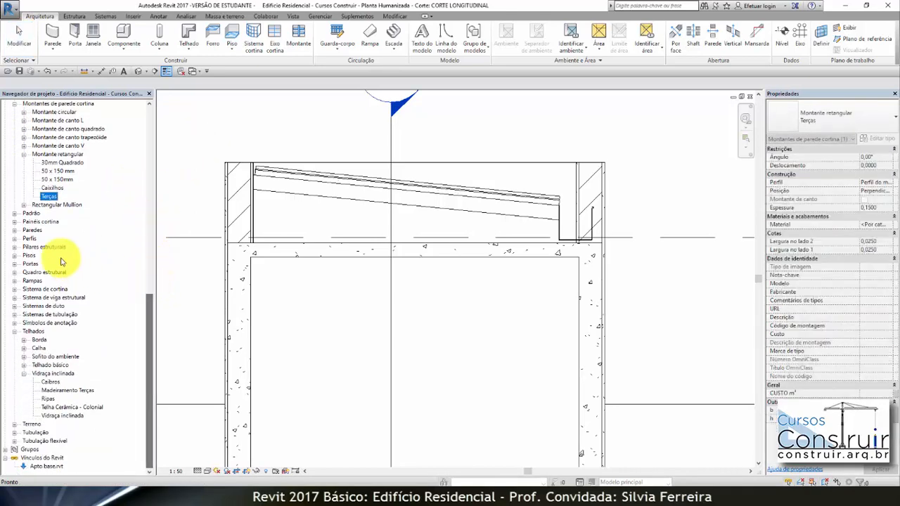
left_click(16, 239)
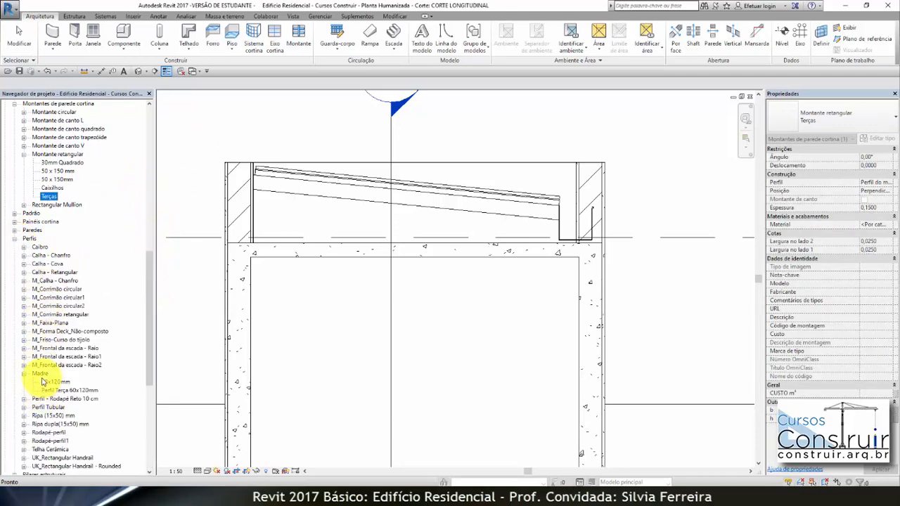
left_click(40, 373)
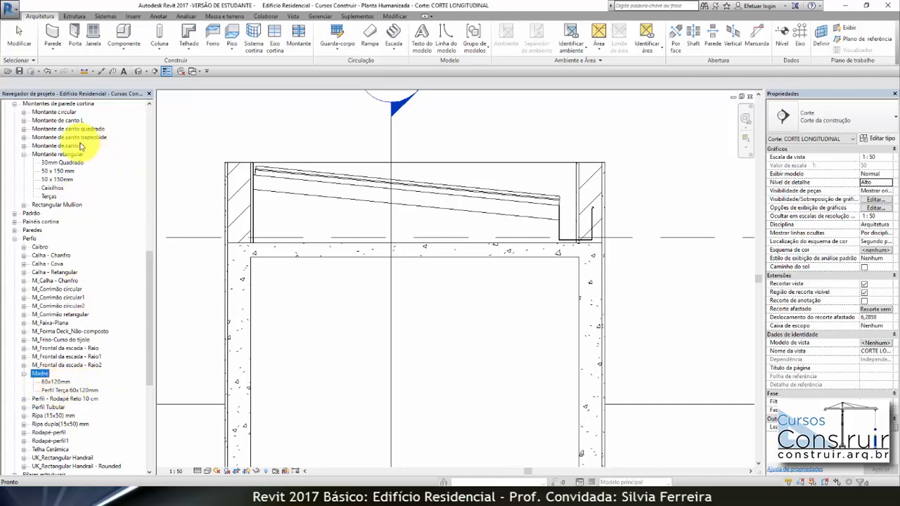
double_click(49, 196)
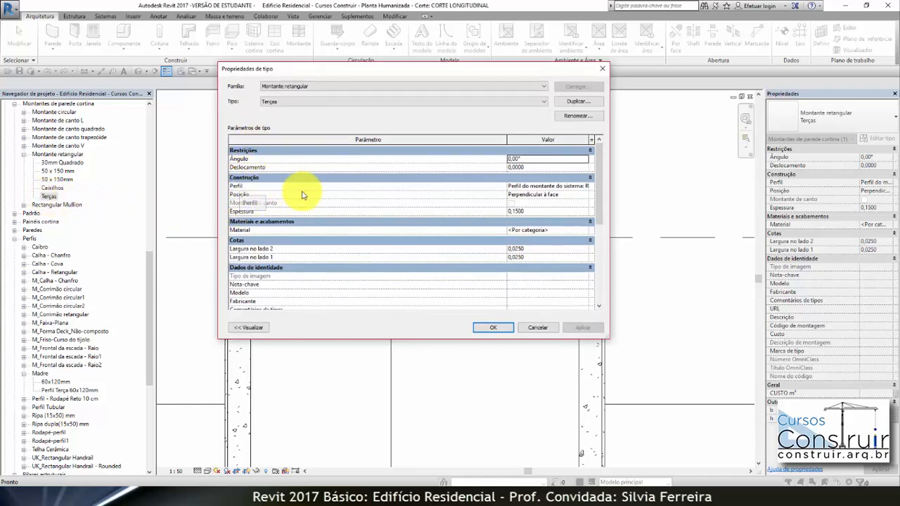
left_click(563, 187)
left_click(588, 187)
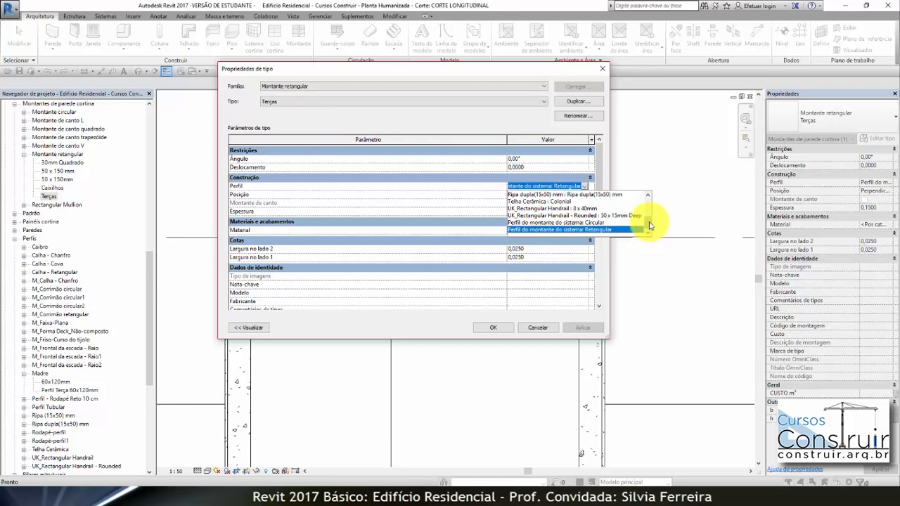
scroll(604, 210, "up", 2)
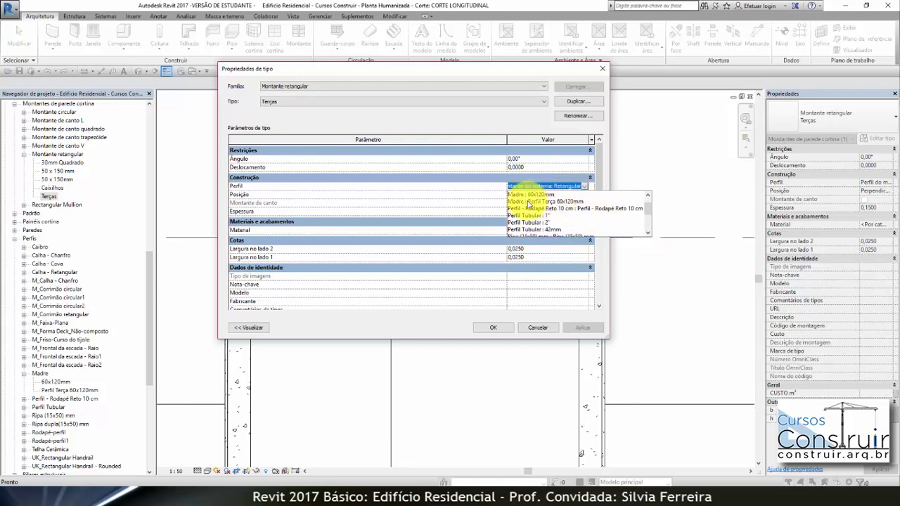
left_click(563, 202)
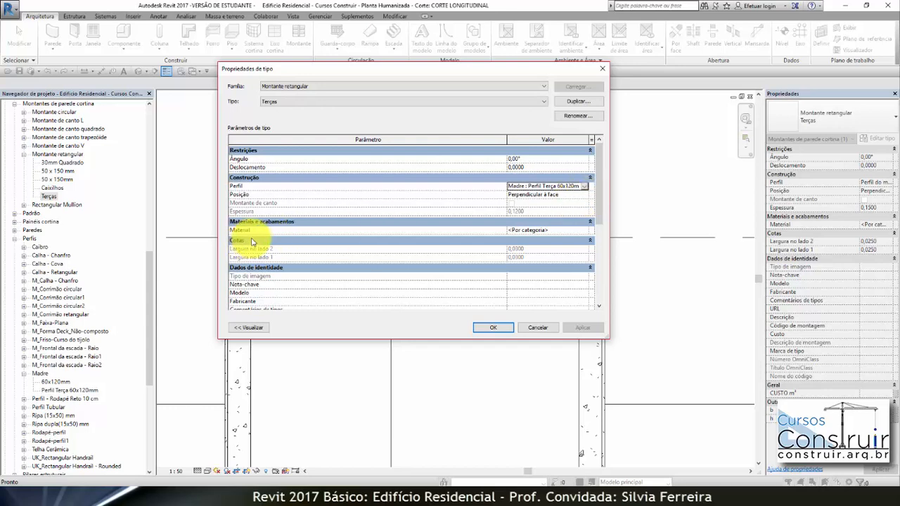
left_click(572, 231)
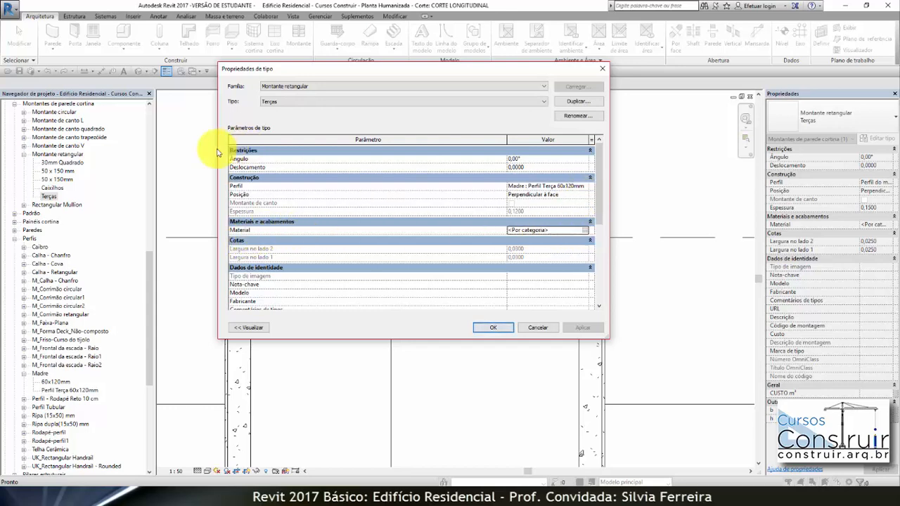
left_click(492, 330)
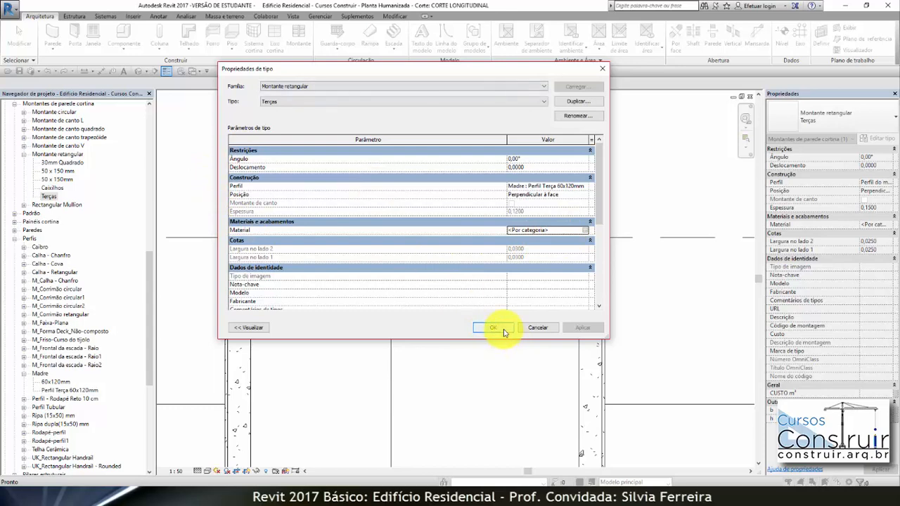
left_click(503, 330)
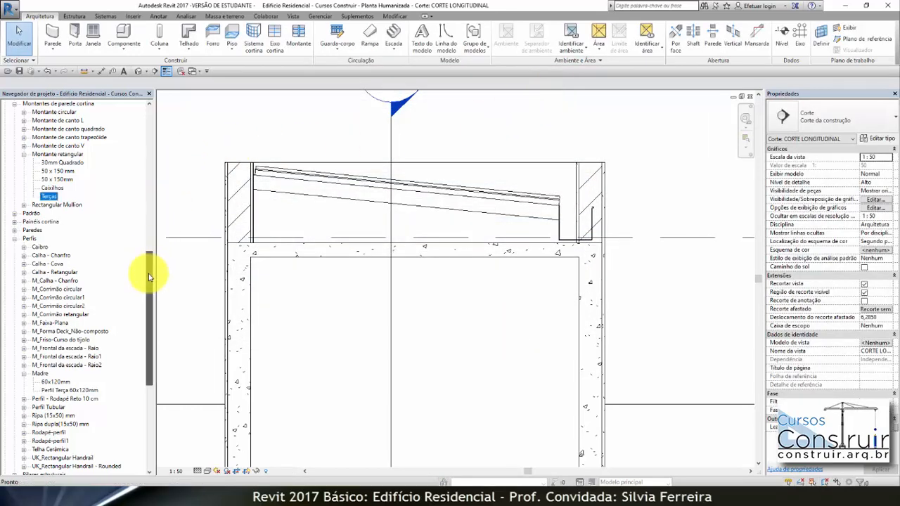
Step: Set the curtain panel of the Madeiramento Terças sloped glazing type to Empty System Panel : Vazio
left_click_drag(149, 276, 156, 388)
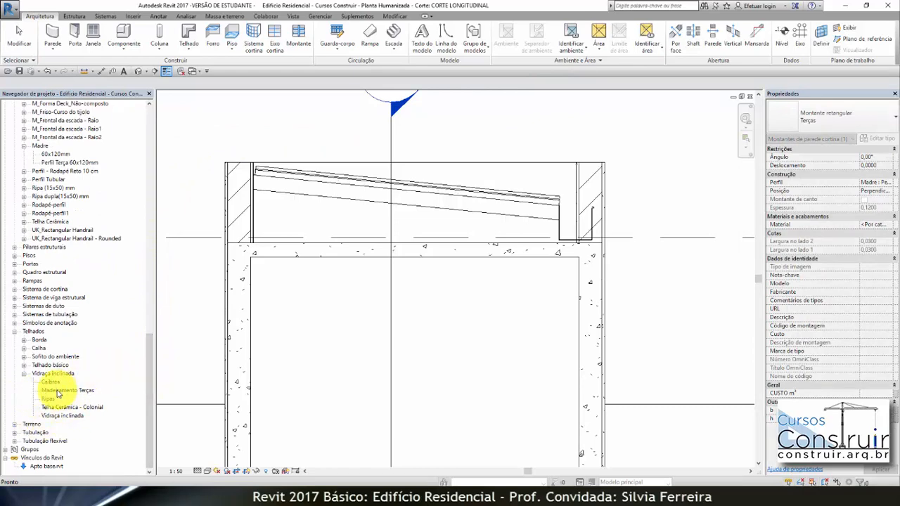
double_click(59, 391)
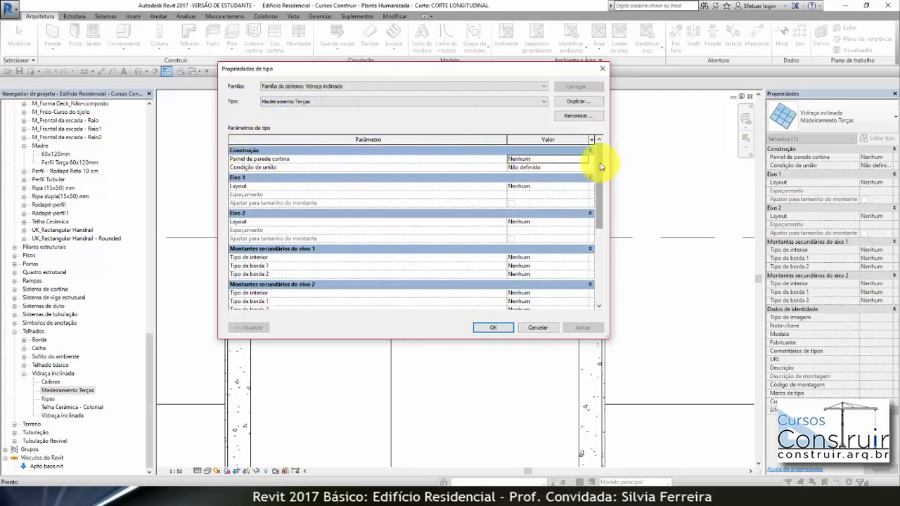
left_click(585, 160)
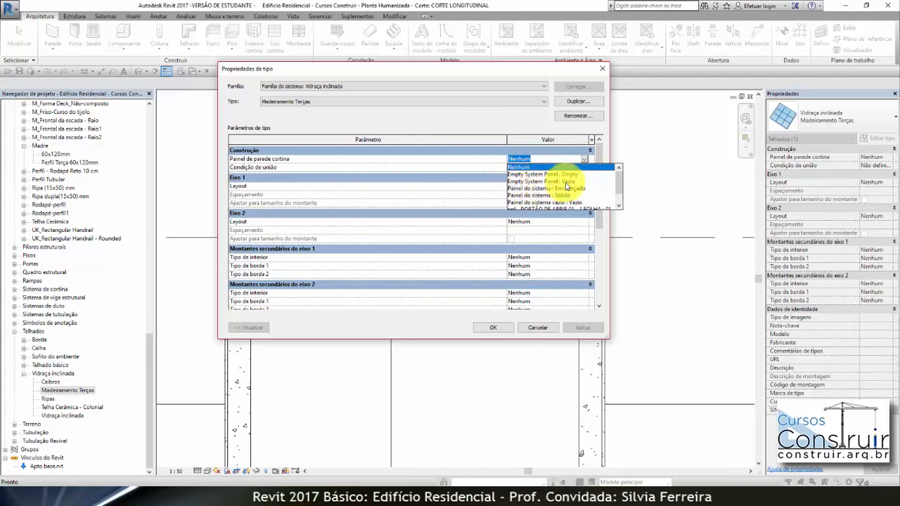
left_click(566, 182)
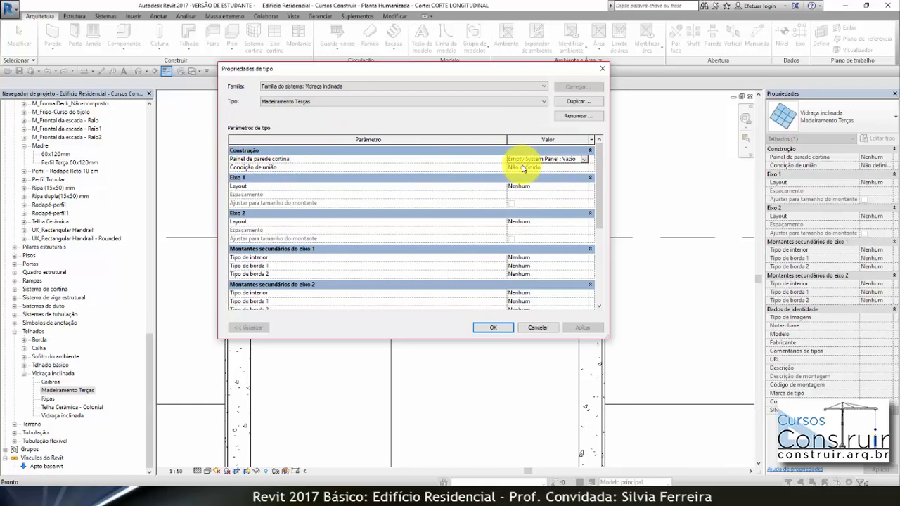
Step: Set the Eixo 2 layout of Madeiramento Terças to Espaçamento máximo with a spacing of 1,43
mouse_move(601, 158)
left_mouse_down()
mouse_move(602, 185)
mouse_move(599, 163)
mouse_move(602, 173)
left_mouse_up()
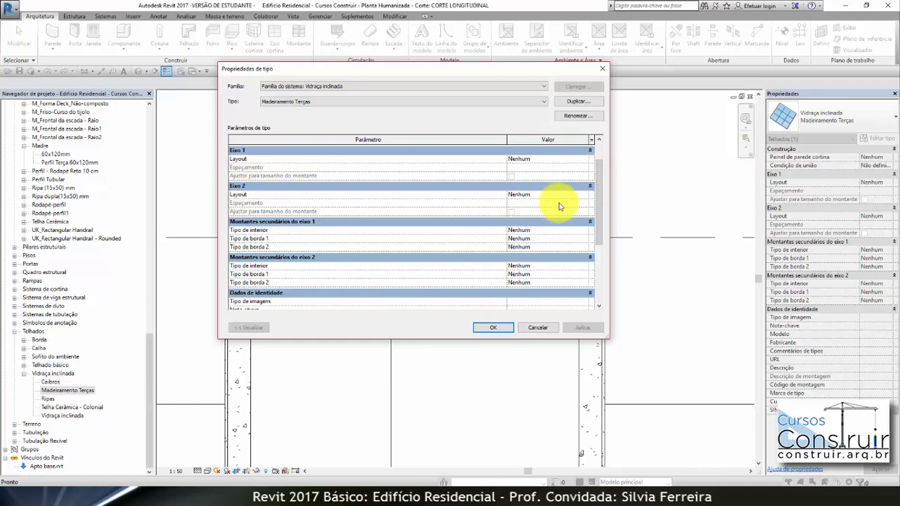
left_click(584, 196)
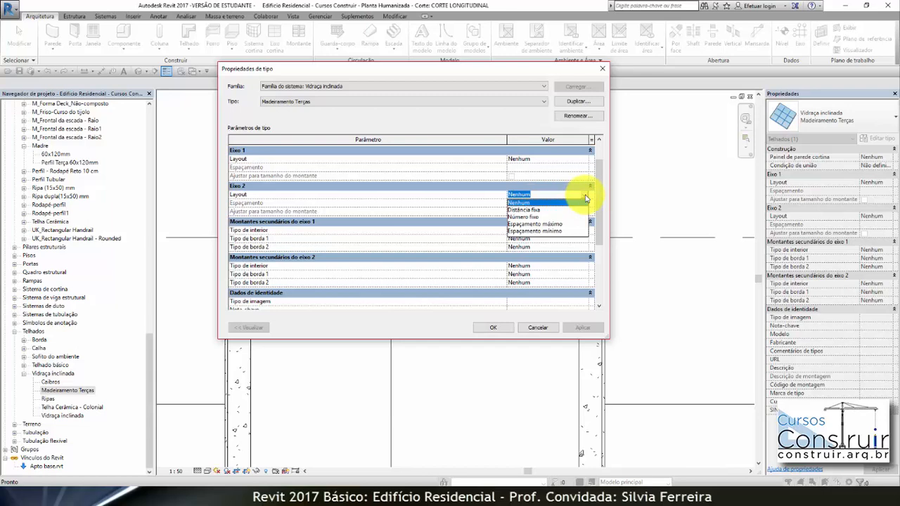
left_click(549, 225)
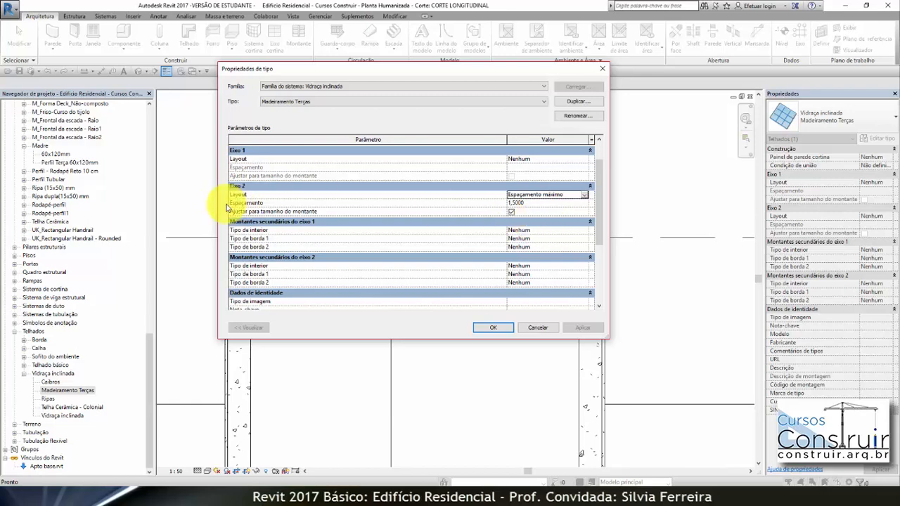
left_click(524, 202)
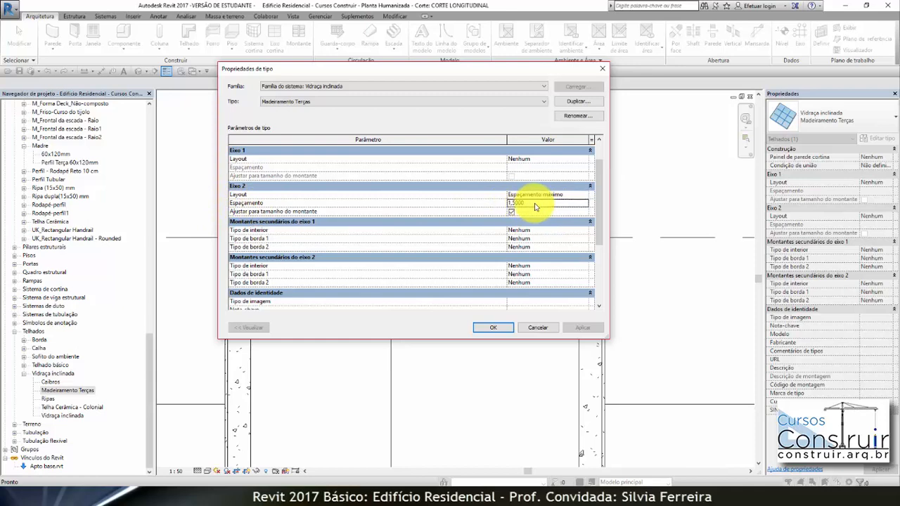
type("1,43")
Step: Assign Montante retangular : Terças as the interior mullion type of Eixo 2
left_click_drag(599, 195, 600, 237)
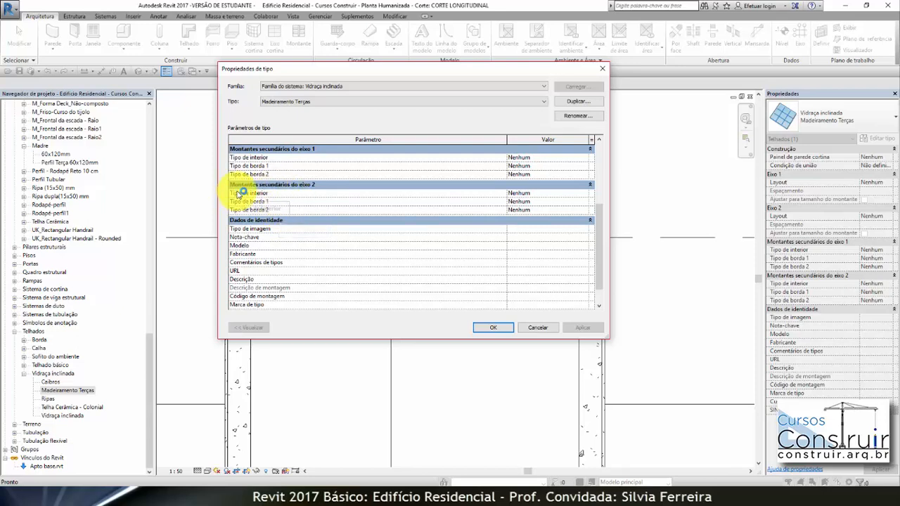
left_click(562, 195)
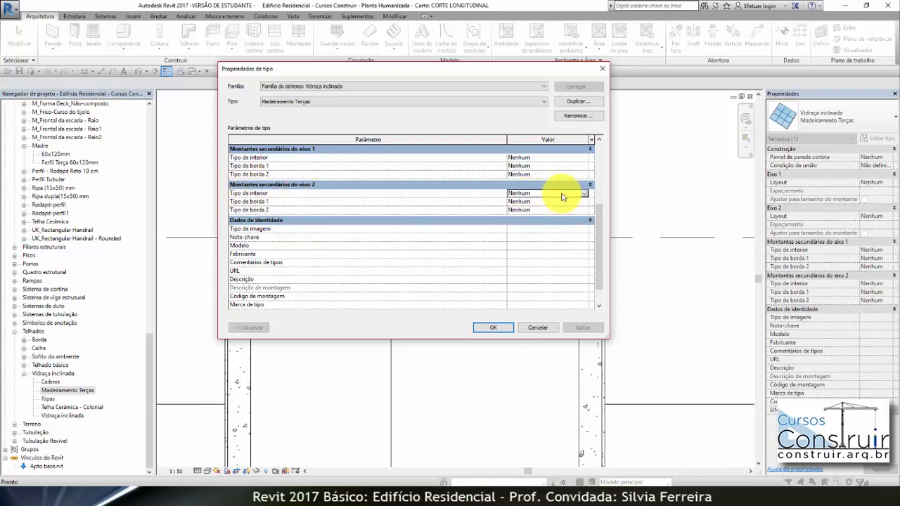
left_click(584, 193)
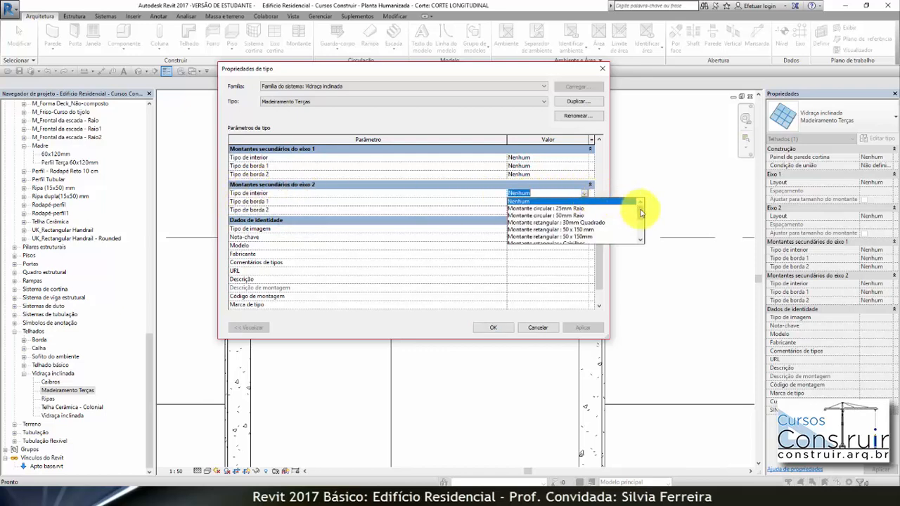
left_click_drag(640, 212, 638, 221)
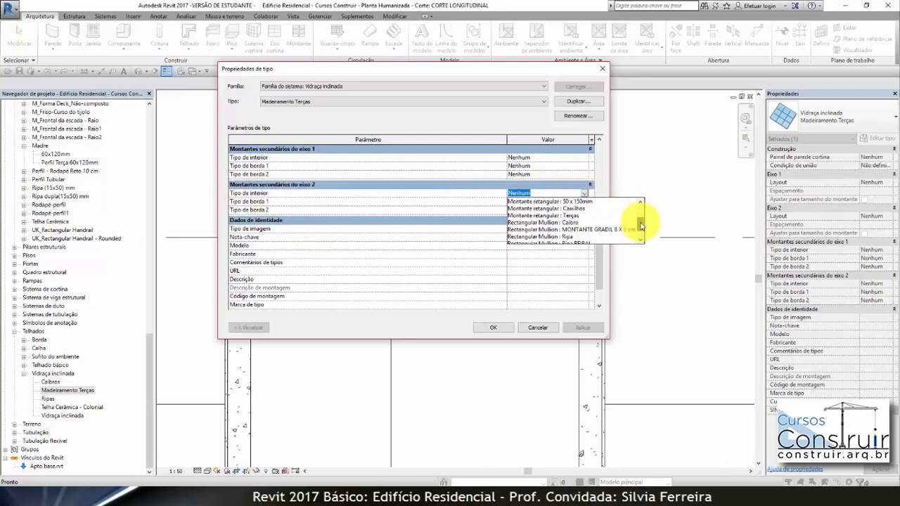
left_click(547, 216)
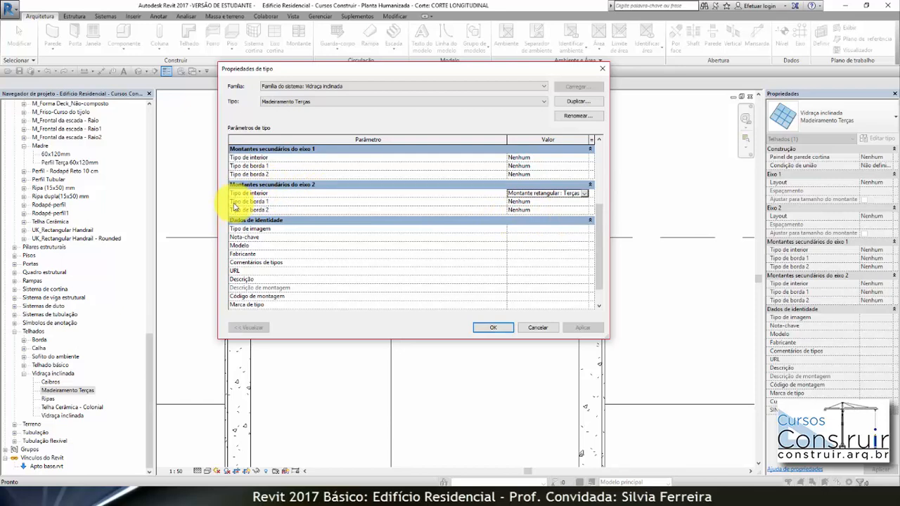
Step: Assign Montante retangular : Terças to both Eixo 2 border mullions and accept the Madeiramento Terças type properties
left_click(563, 202)
left_click(584, 202)
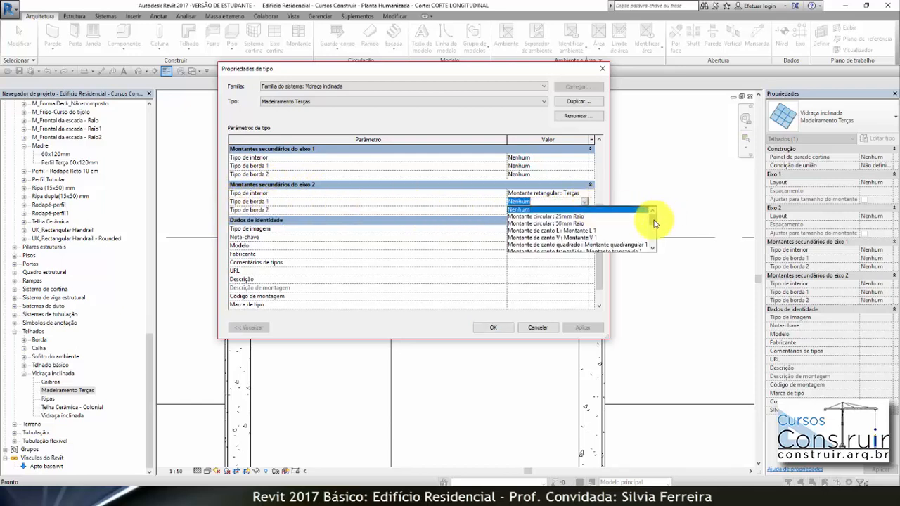
scroll(654, 224, "down", 3)
left_click(570, 242)
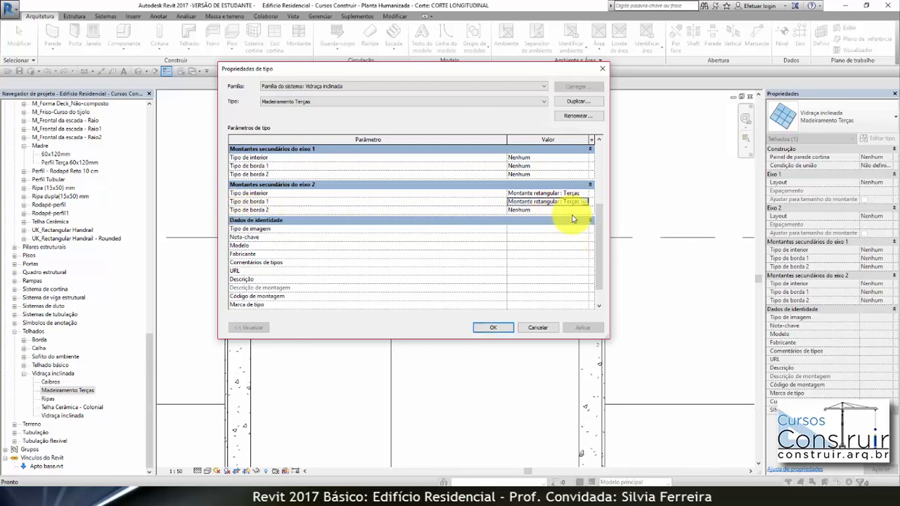
left_click(580, 210)
left_click(584, 210)
left_click_drag(653, 227, 654, 247)
left_click(570, 232)
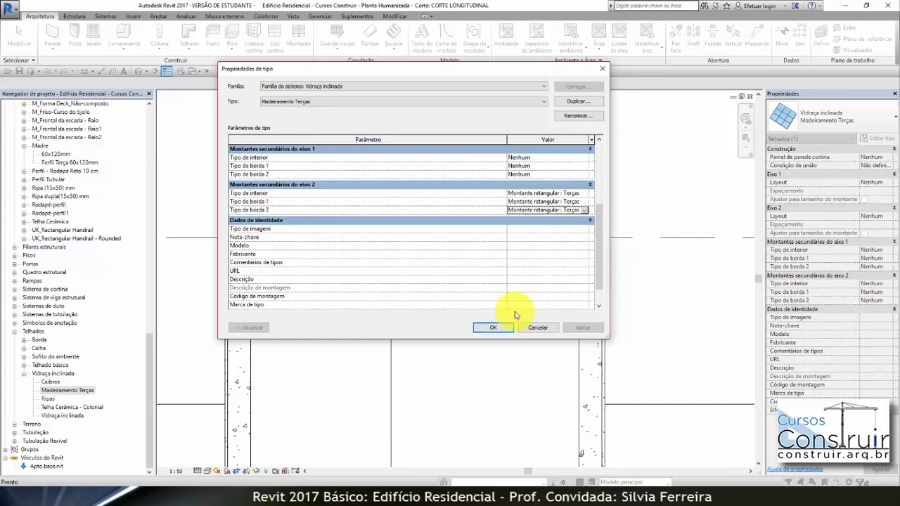
left_click(492, 328)
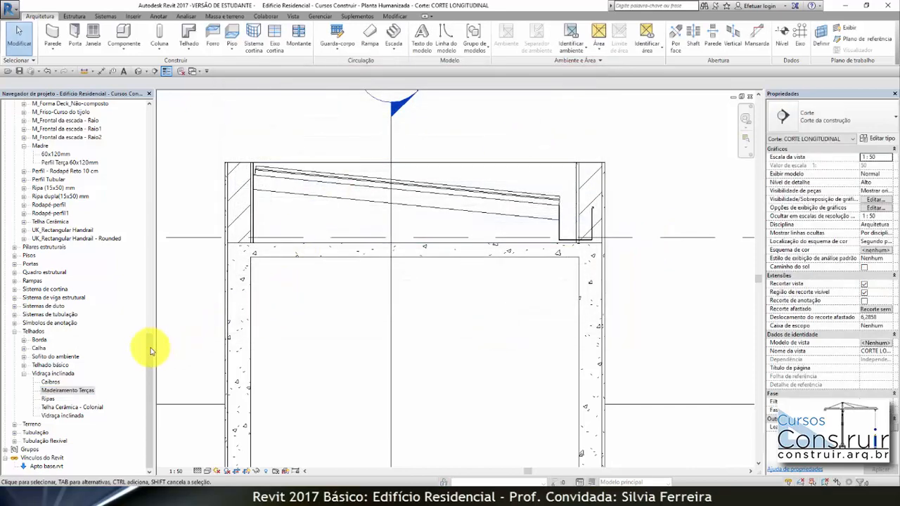
Step: In the 3D - APARTAMENTO HUMANIZADO view, delete all Telha Ondulada Fibrocimento instances from the roof
left_click_drag(149, 349, 147, 110)
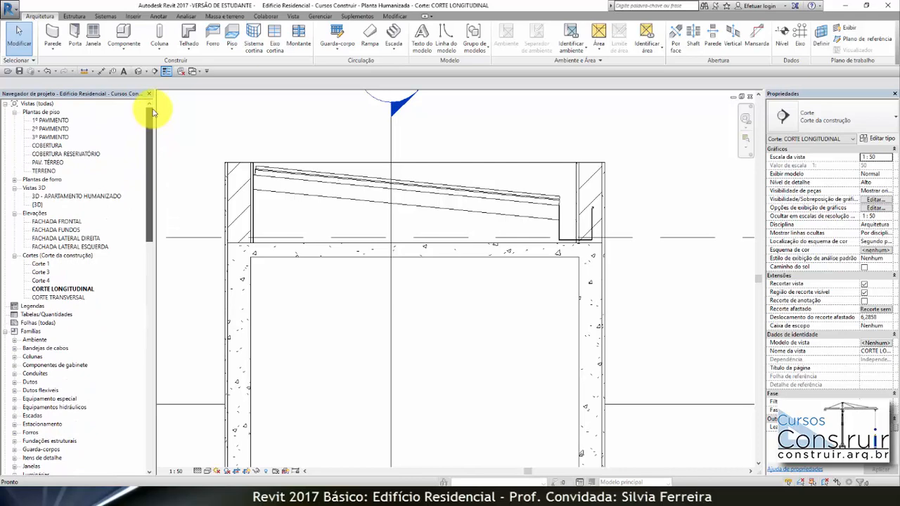
double_click(67, 196)
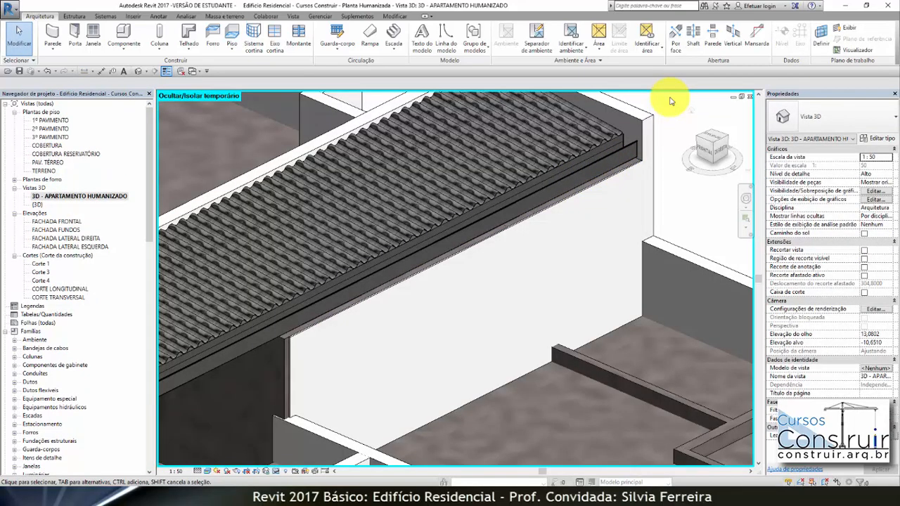
left_click(615, 134)
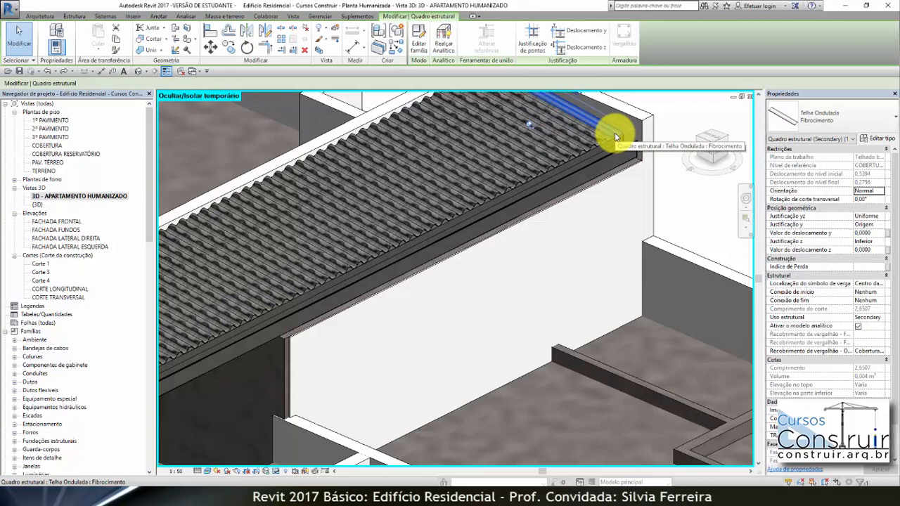
right_click(614, 135)
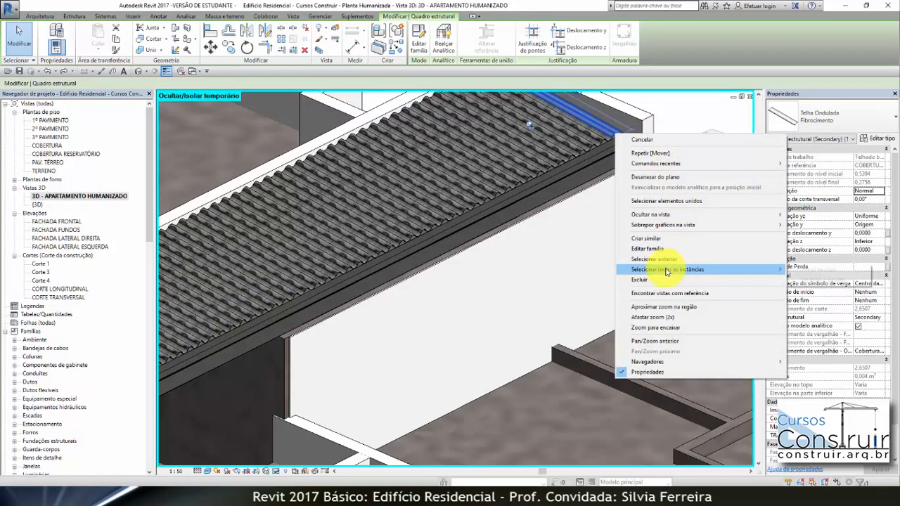
left_click(817, 270)
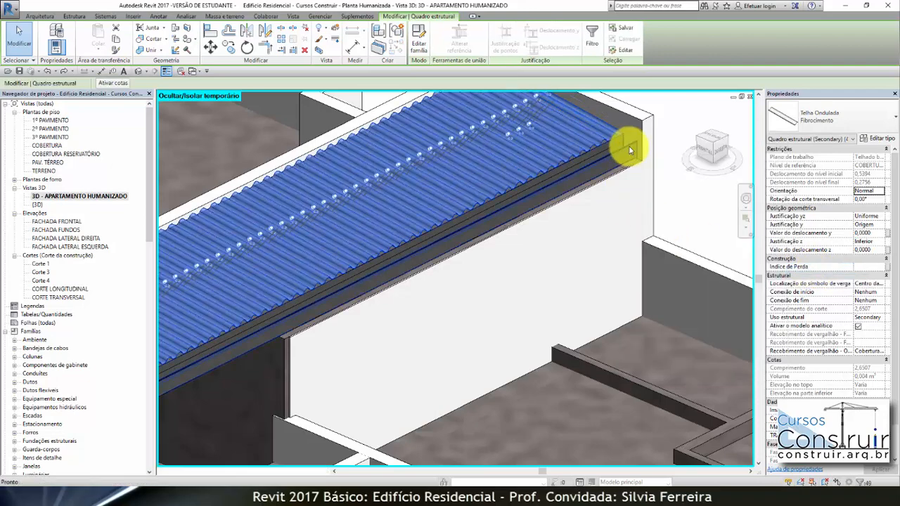
key("Delete")
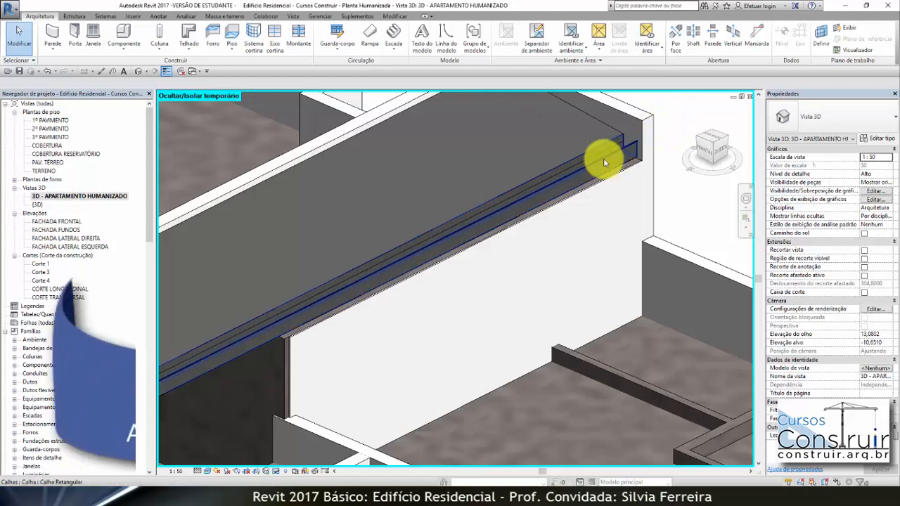
Step: Change the generic 125 mm roof's type to Madeiramento Terças and check its purlins against the gutter in the CORTE LONGITUDINAL section
left_click(598, 125)
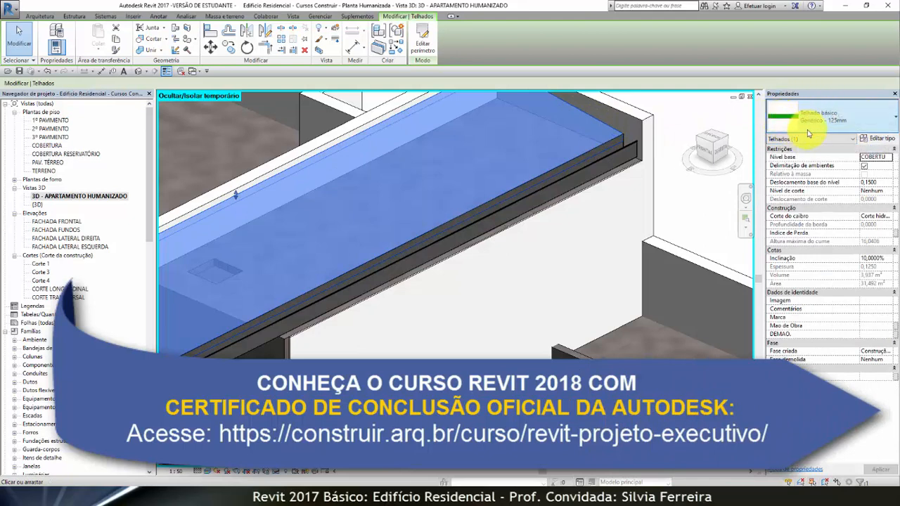
left_click(892, 117)
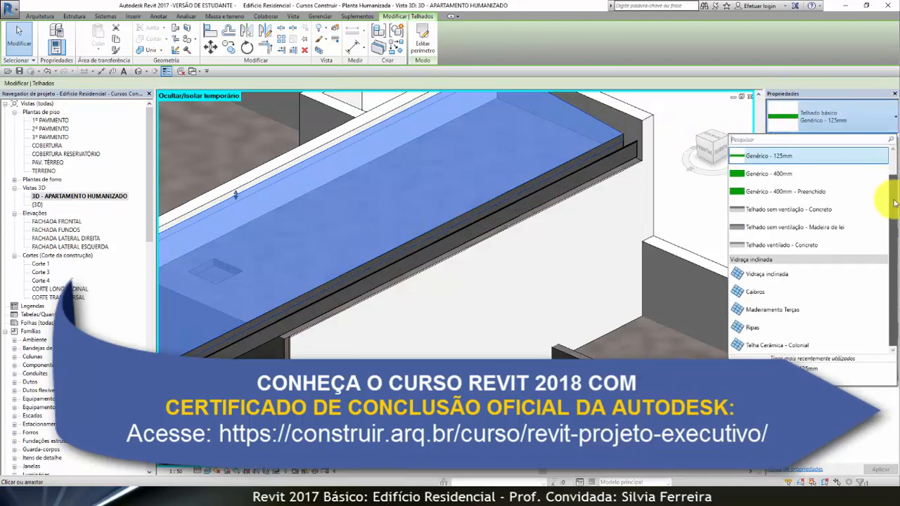
left_click(780, 310)
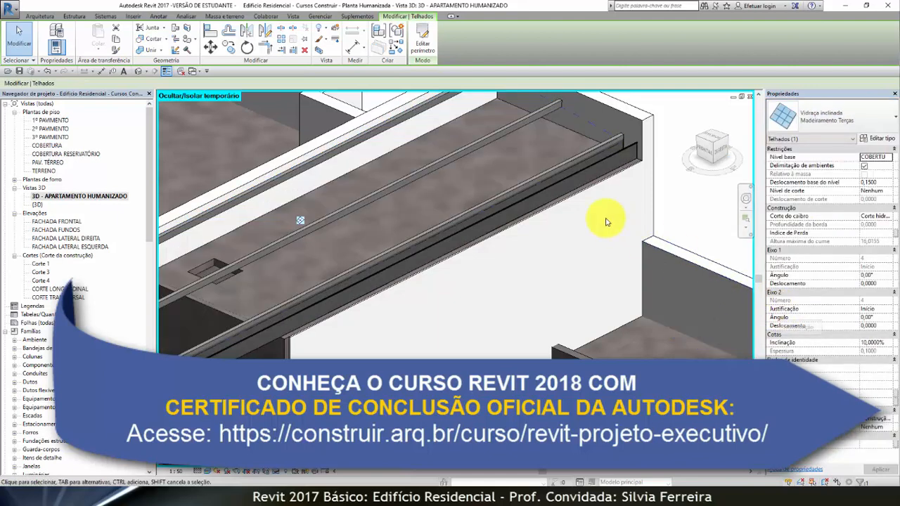
scroll(685, 182, "down", 3)
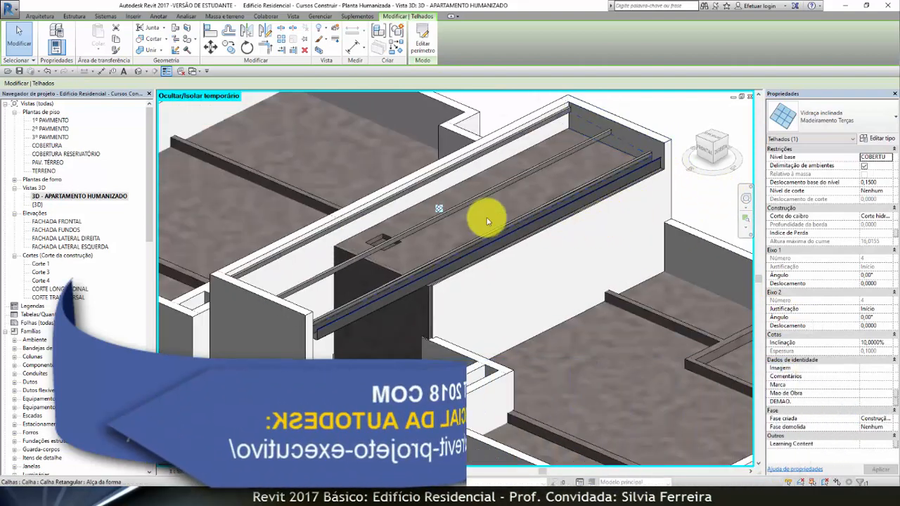
scroll(411, 218, "up", 2)
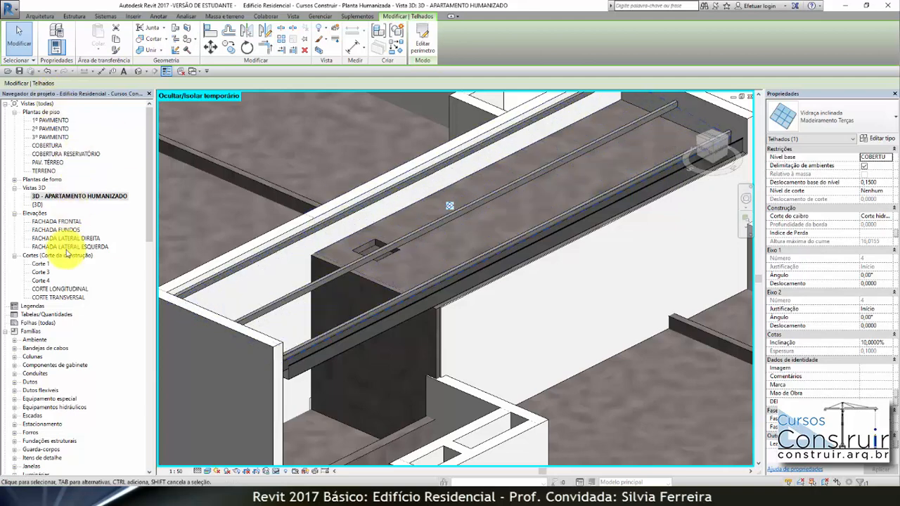
double_click(65, 288)
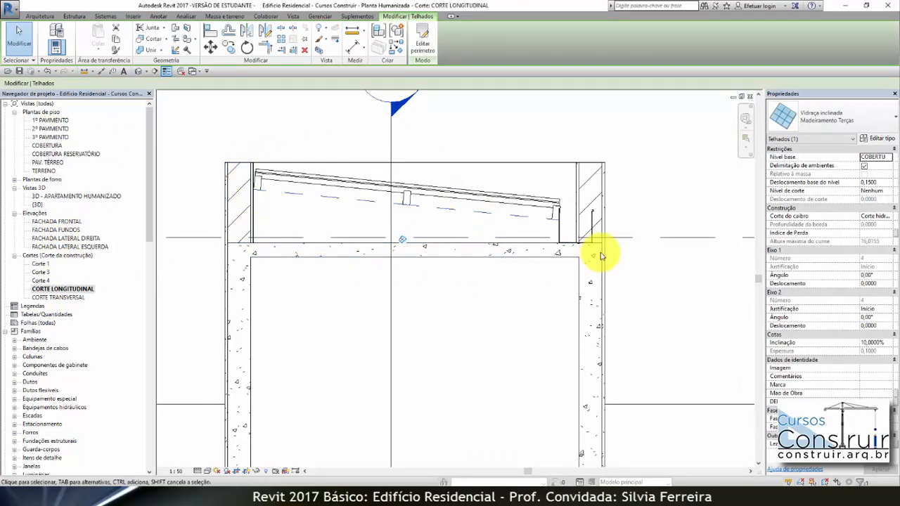
scroll(437, 236, "up", 2)
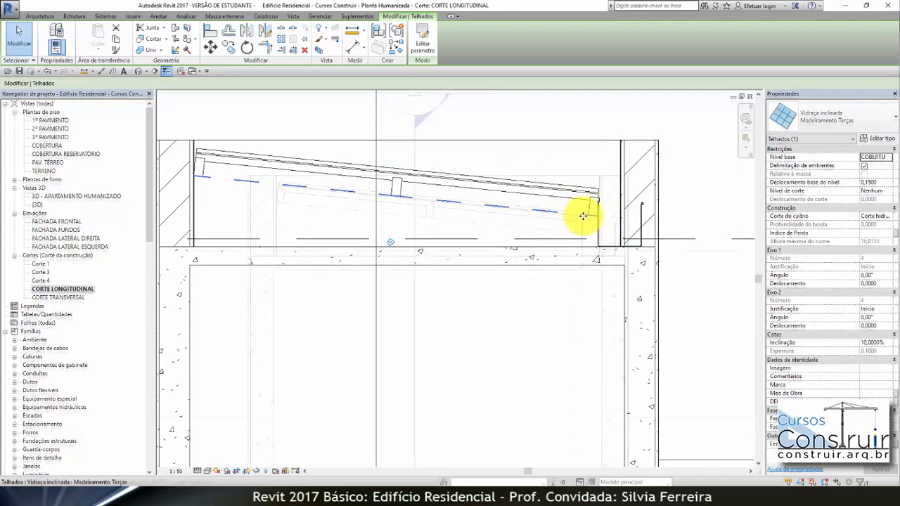
scroll(623, 227, "up", 3)
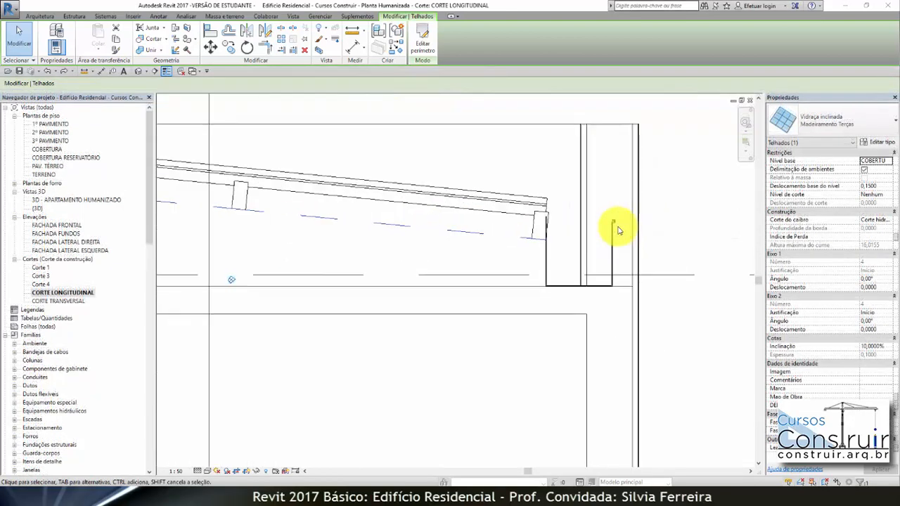
scroll(641, 235, "up", 2)
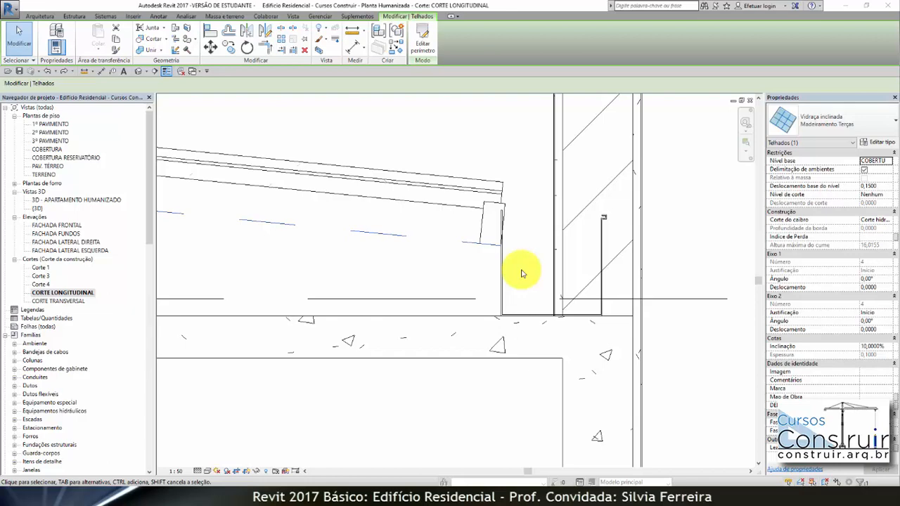
scroll(529, 272, "down", 4)
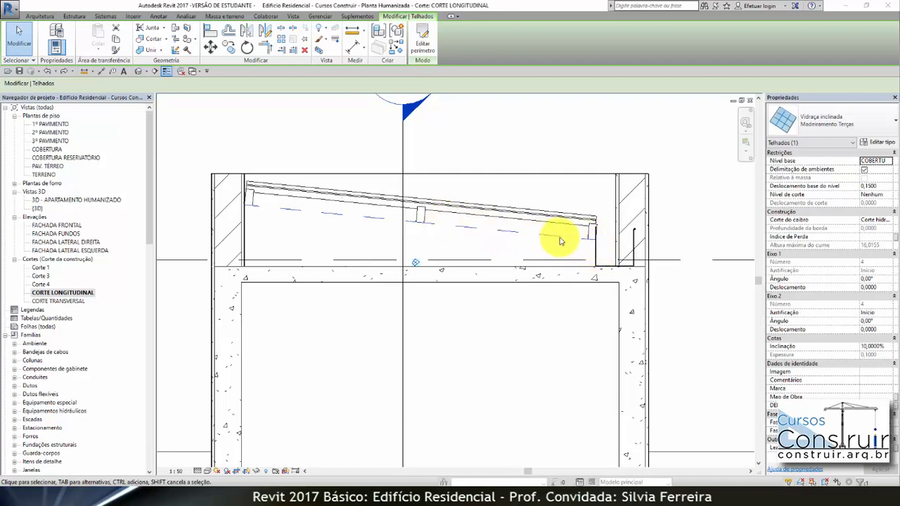
Step: In the COBERTURA RESERVATÓRIO plan, edit the purlin roof's perimeter, offset its gutter-side boundary line inward by 0,16 without copying, and finish the sketch
double_click(54, 158)
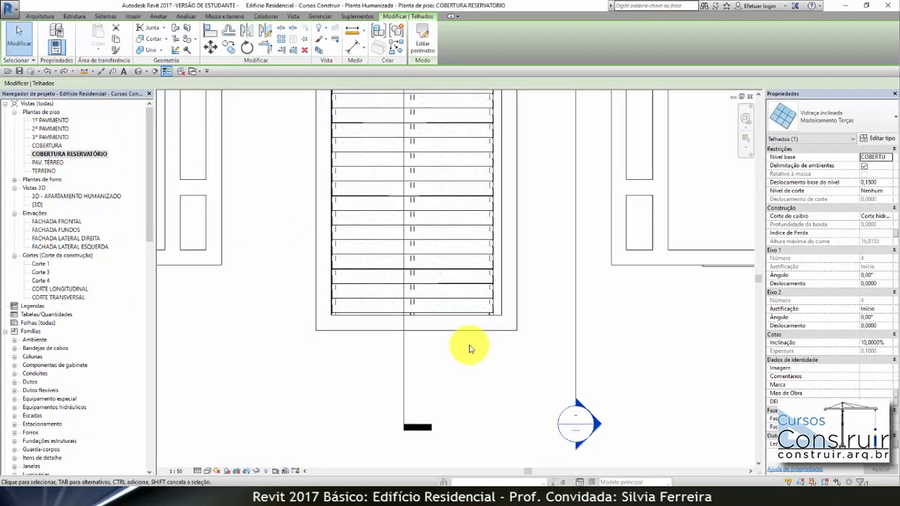
scroll(469, 349, "up", 3)
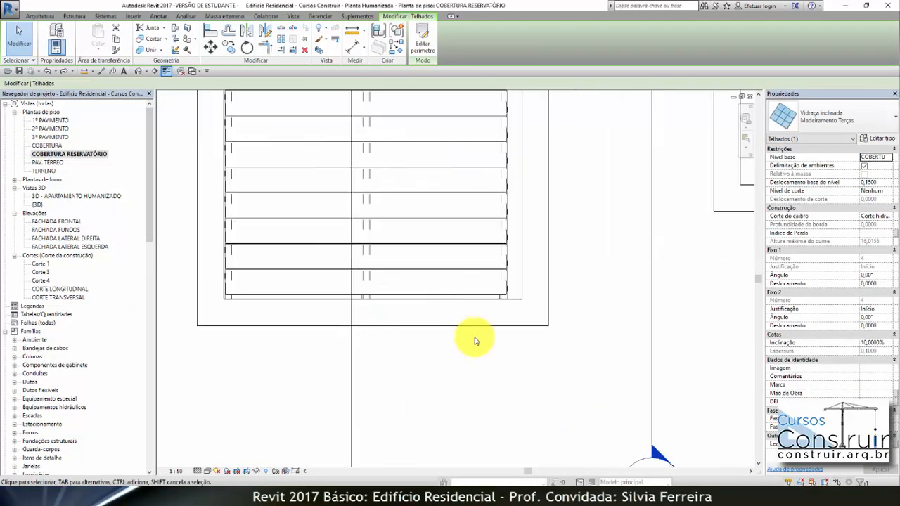
double_click(506, 265)
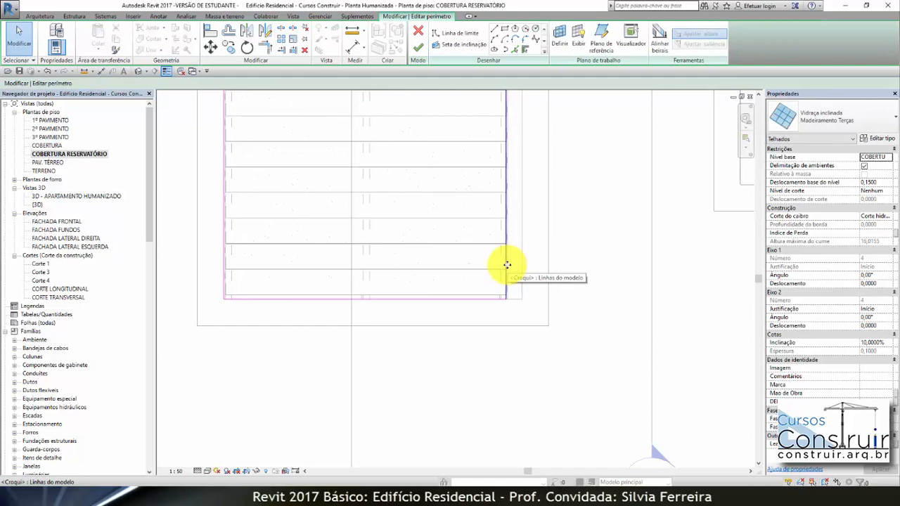
left_click(228, 32)
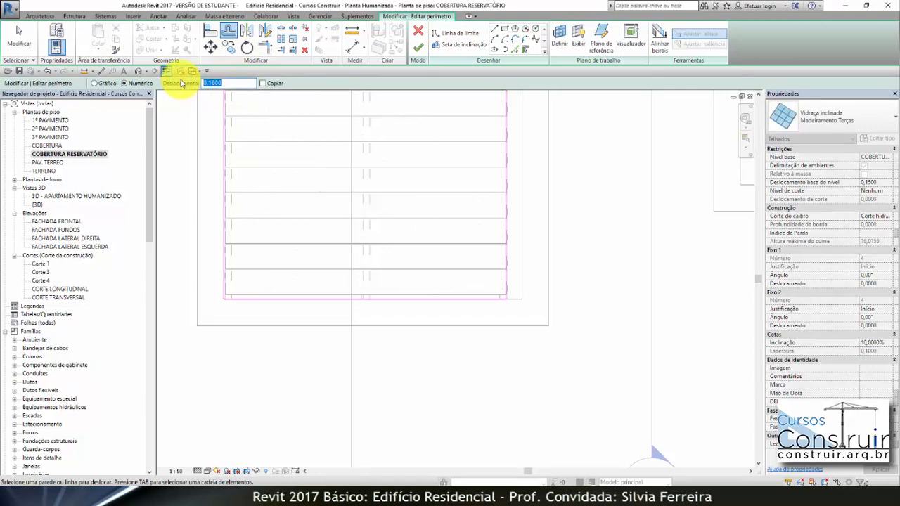
type(".16")
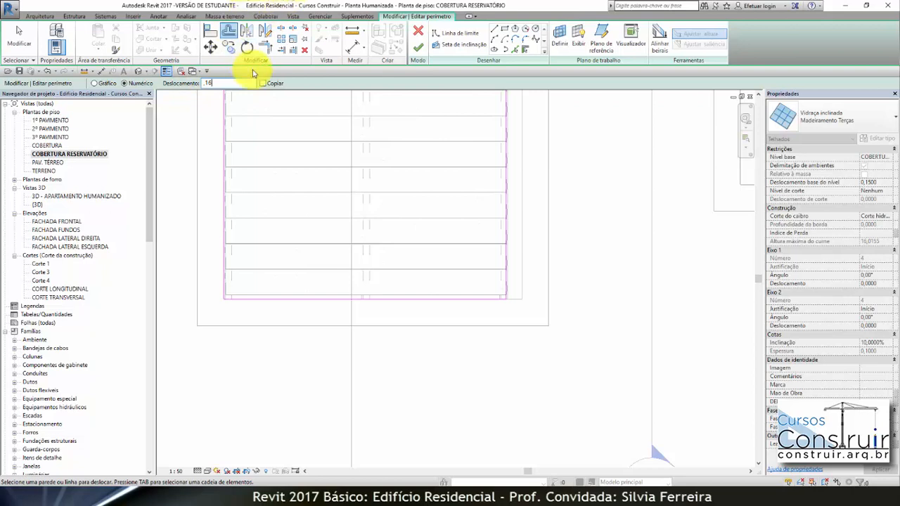
key("Return")
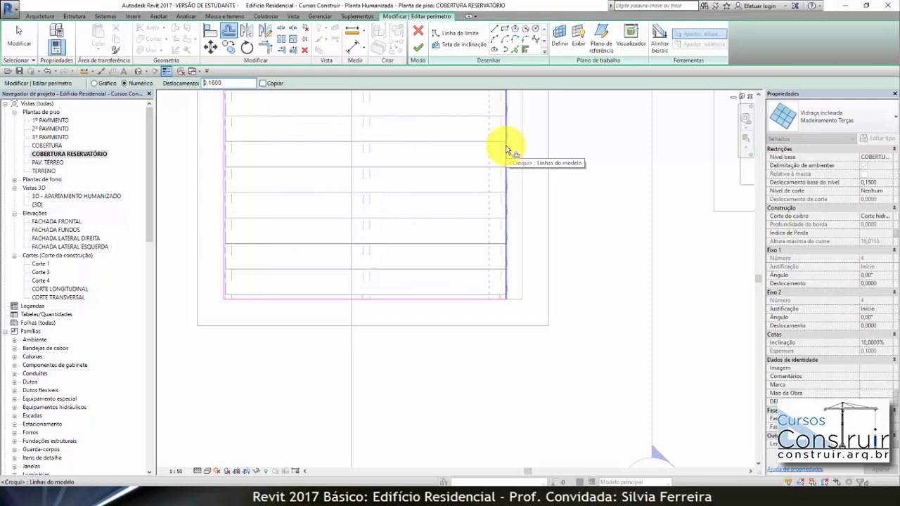
left_click(506, 150)
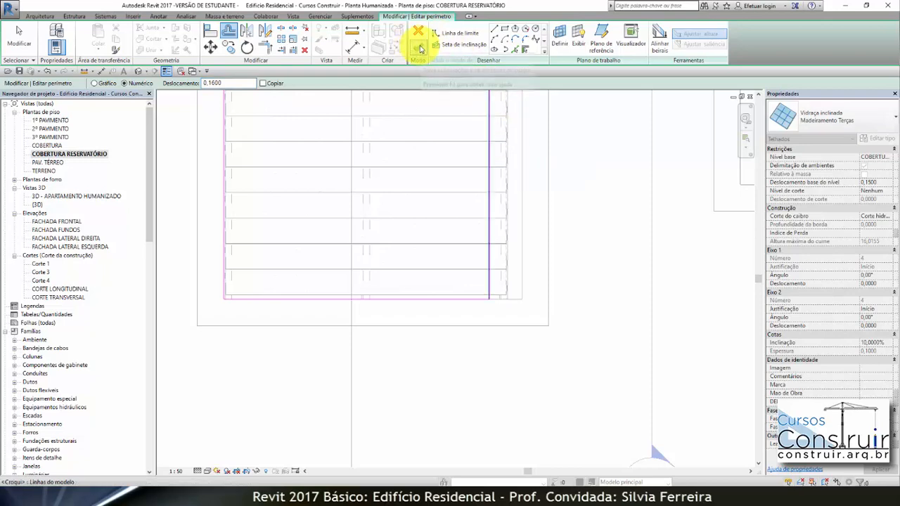
left_click(419, 48)
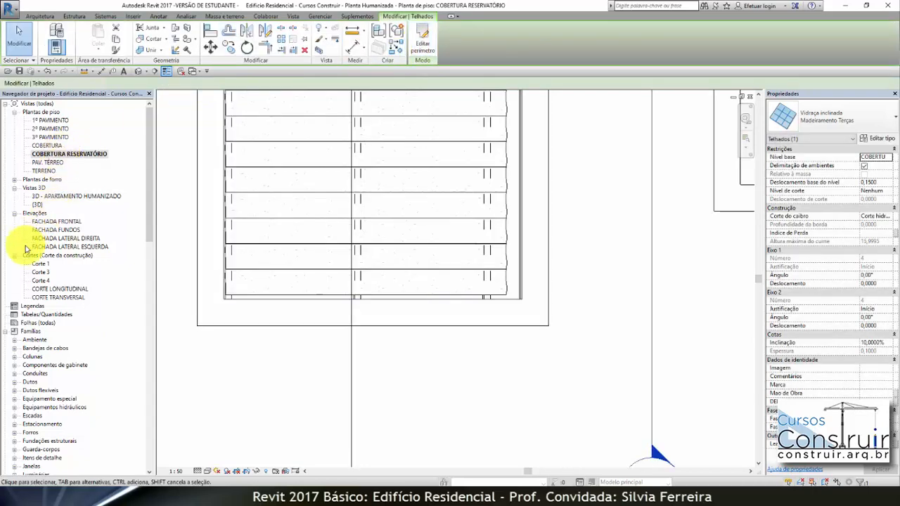
Step: In the CORTE LONGITUDINAL section, set the horizontal profile offset of the Calha Retangular gutter to 0,01
double_click(69, 289)
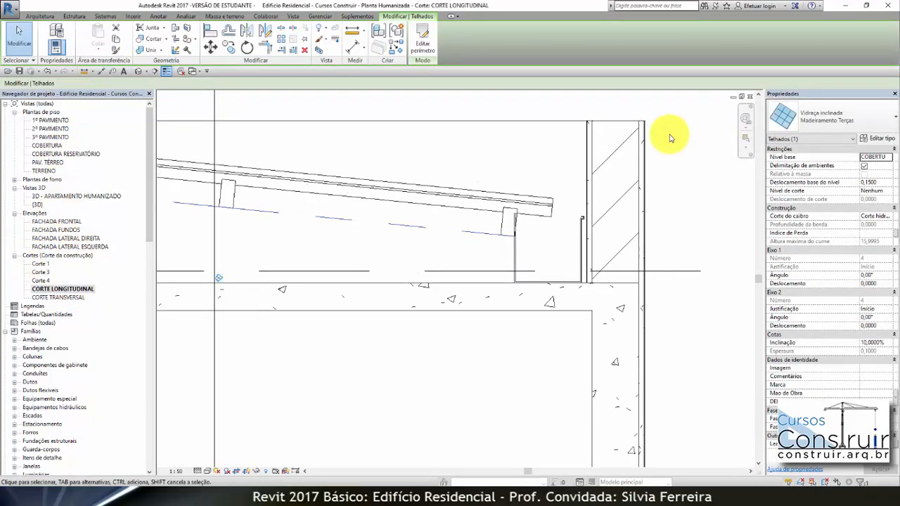
scroll(679, 235, "down", 2)
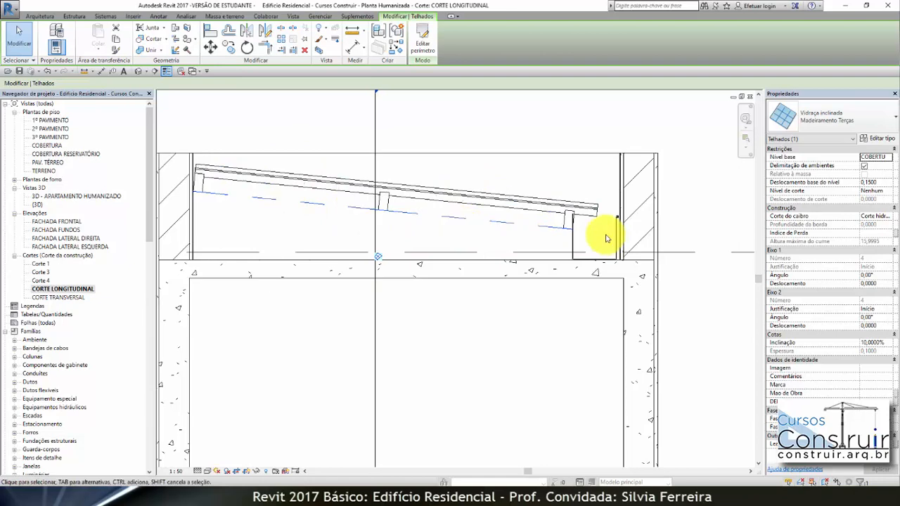
scroll(622, 249, "up", 2)
scroll(623, 249, "up", 1)
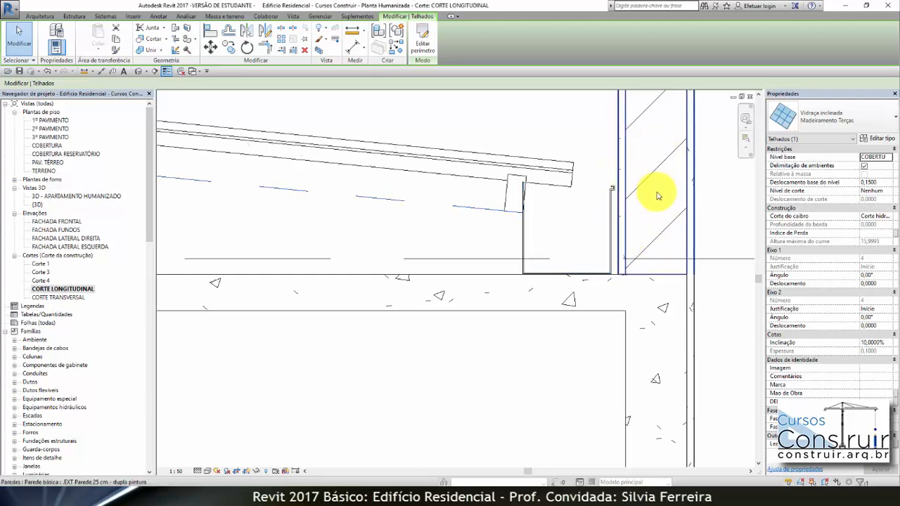
left_click(610, 192)
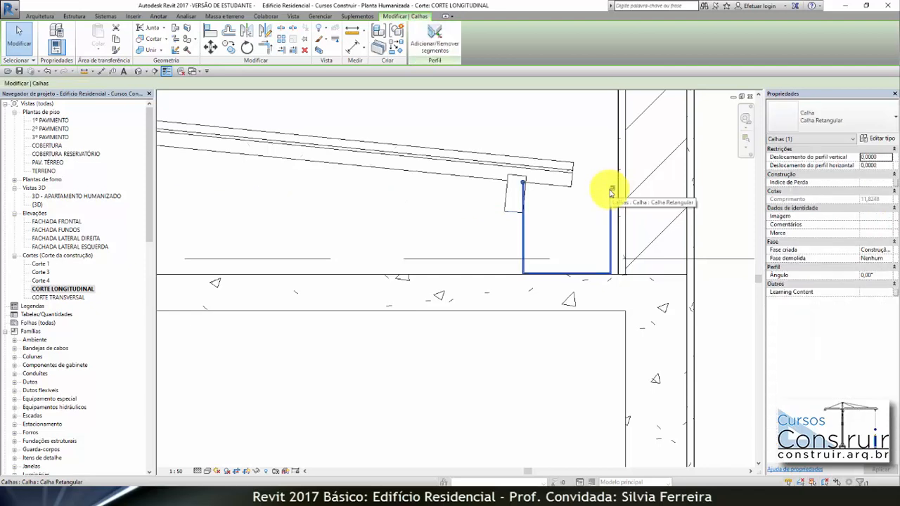
left_click(861, 165)
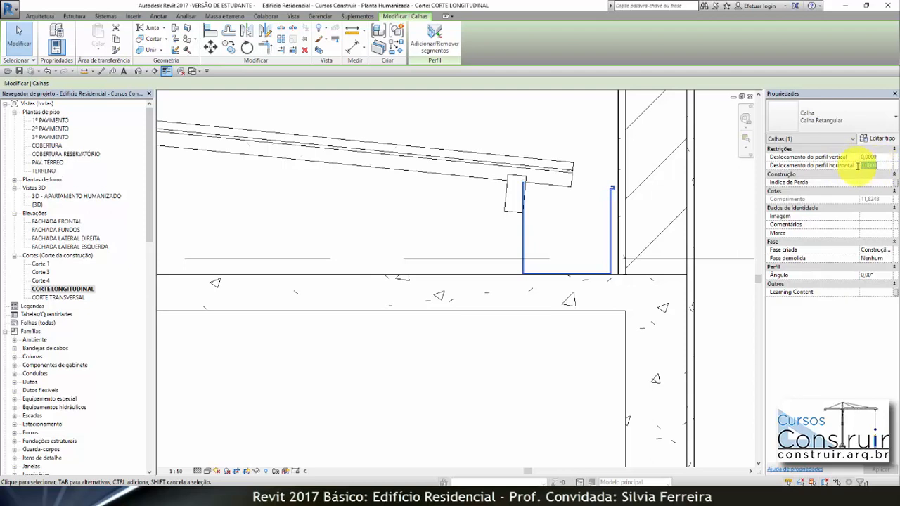
key("Delete")
type("0,01")
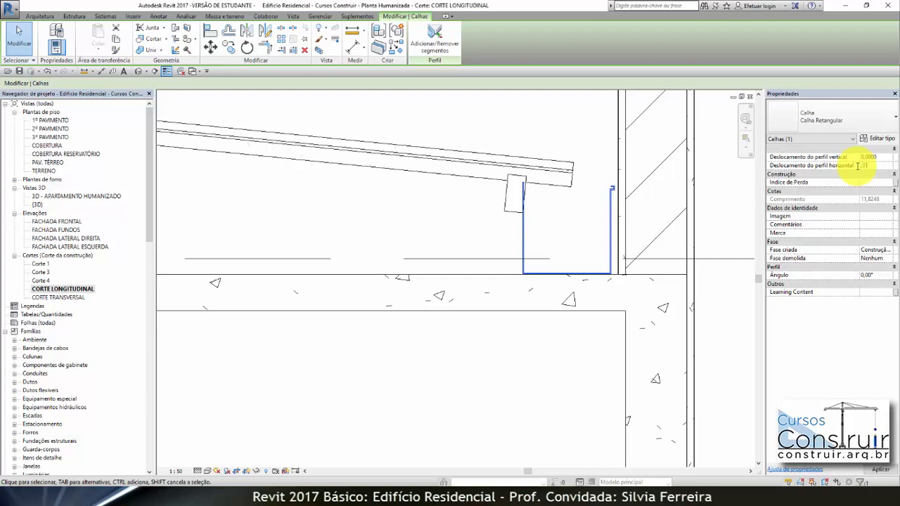
key("Return")
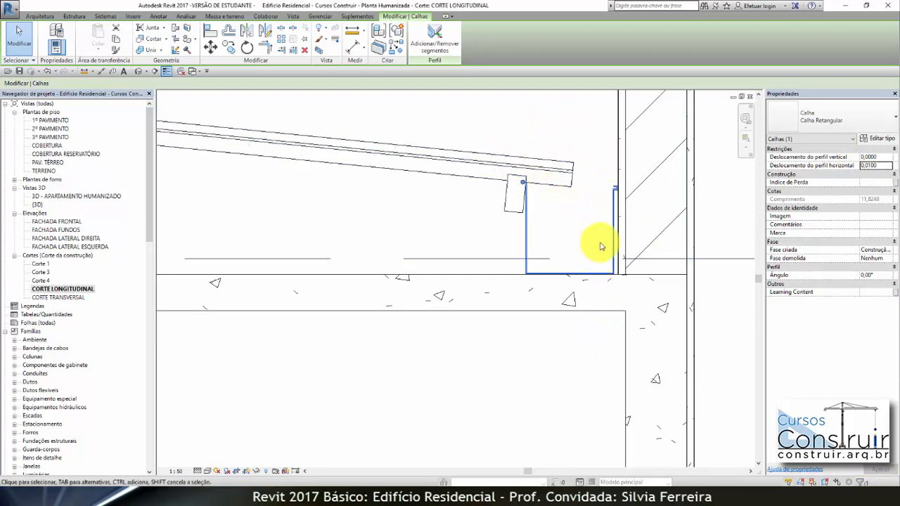
Step: Measure the vertical overlap between the top of the purlin beside the gutter and the underside of the tile
scroll(637, 236, "down", 2)
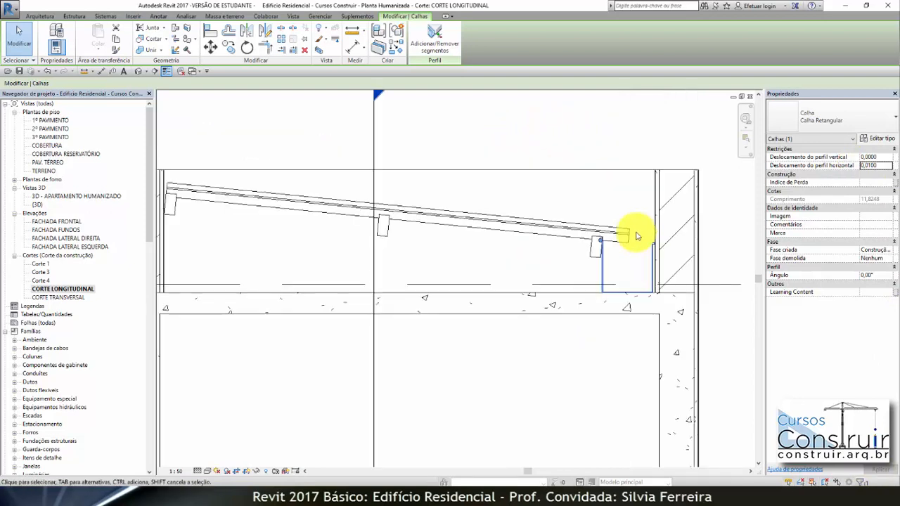
scroll(635, 243, "up", 4)
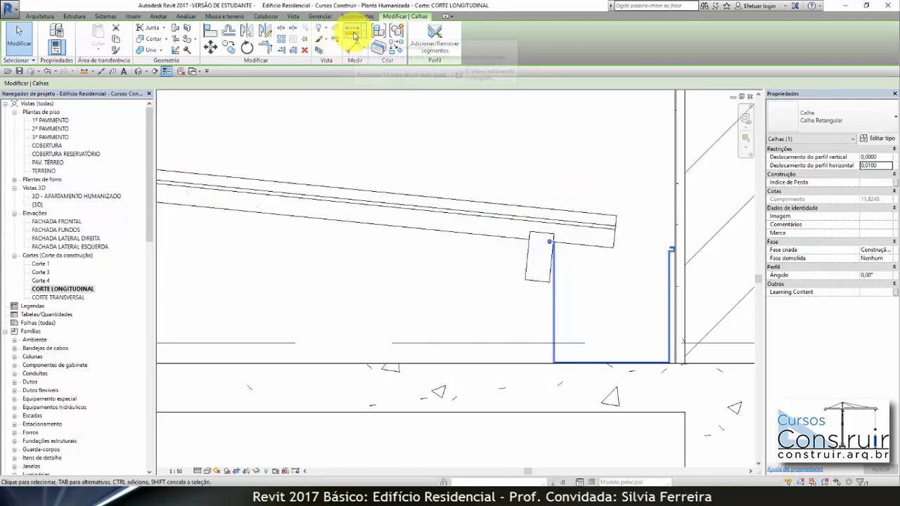
key("Escape")
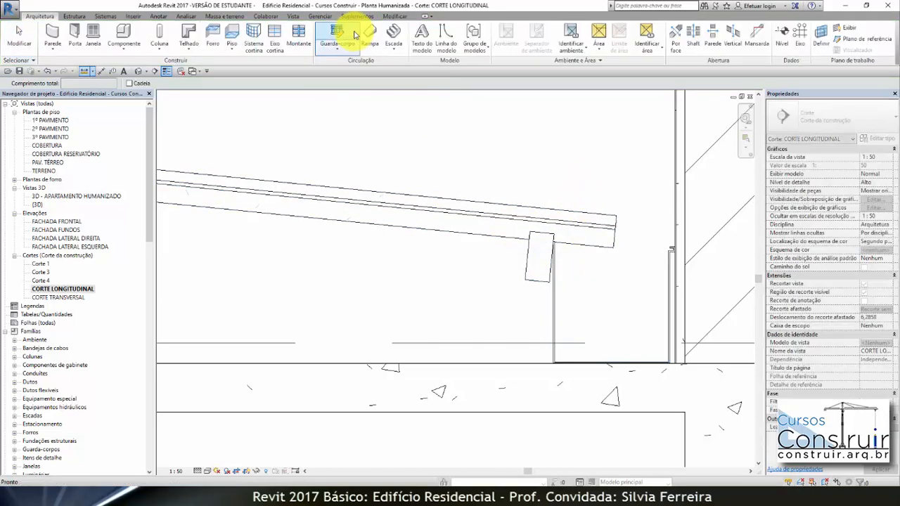
left_click(528, 239)
scroll(527, 238, "up", 5)
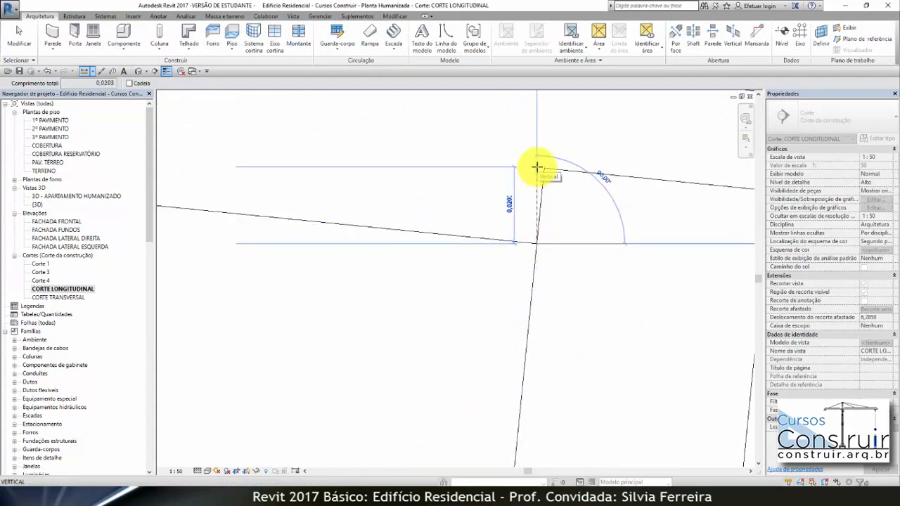
key("Escape")
key("Escape")
scroll(611, 215, "down", 3)
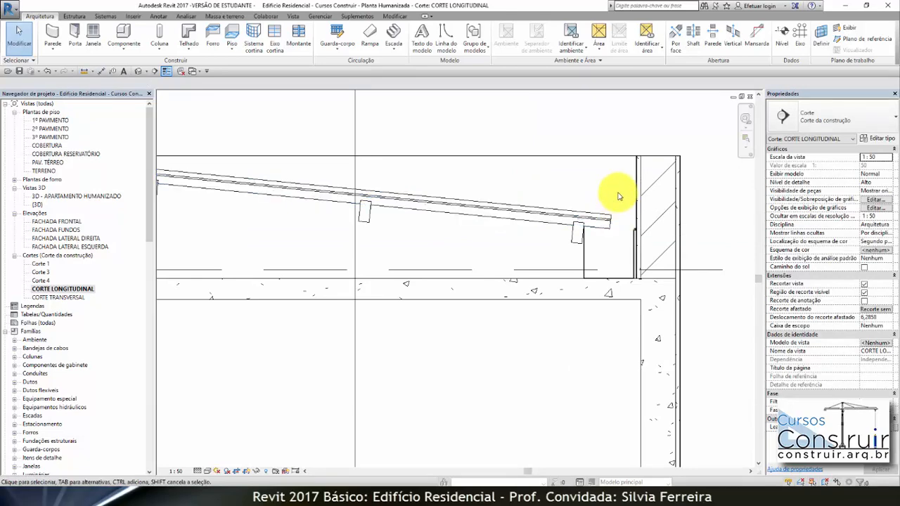
Step: Select all instances of the Telha Ondulada Fibrocimento tile in the entire project and raise them onto the purlins by changing their z offset value
left_click(474, 220)
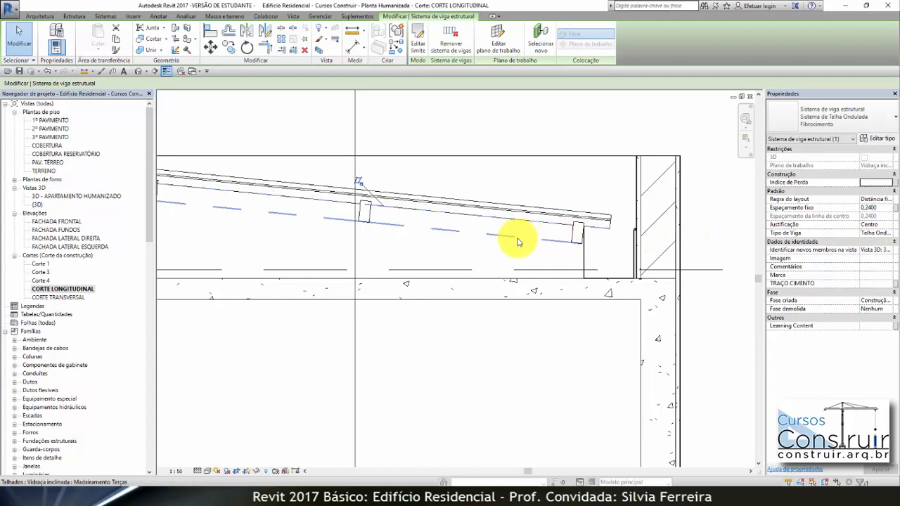
left_click(518, 241)
key("Escape")
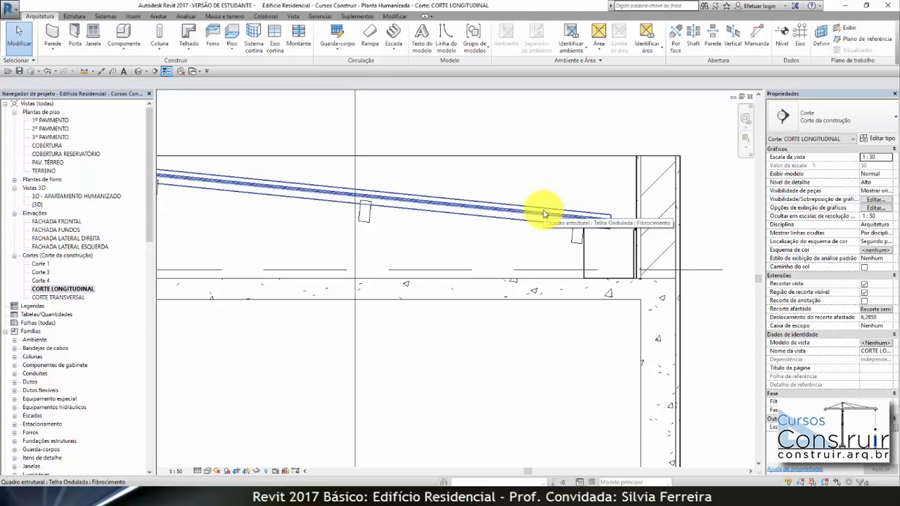
left_click(543, 214)
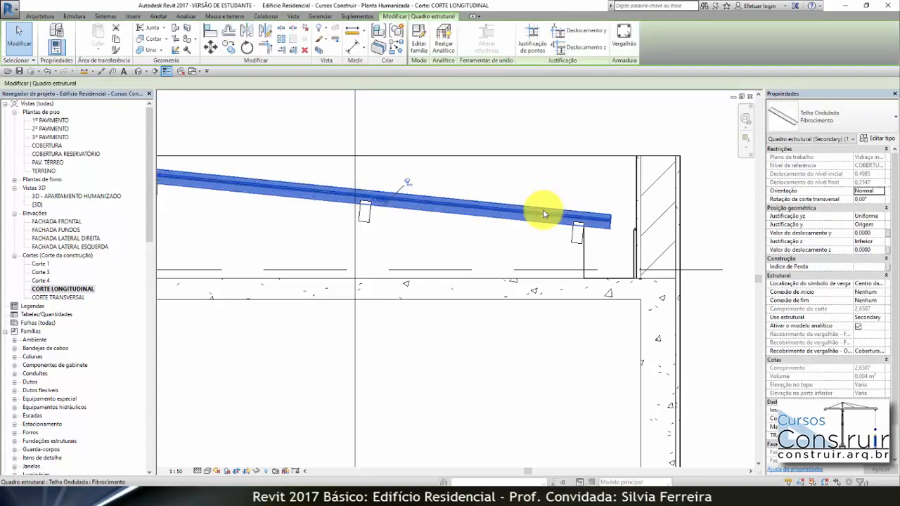
right_click(543, 213)
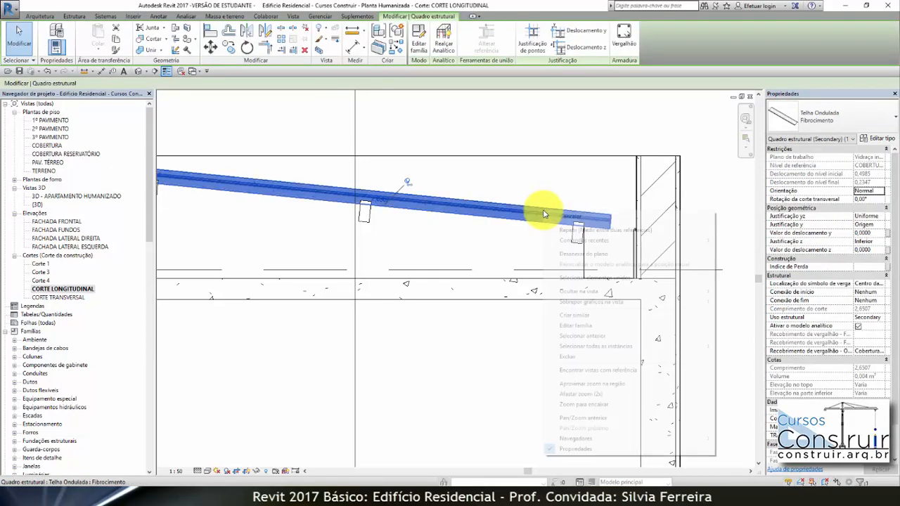
mouse_move(696, 349)
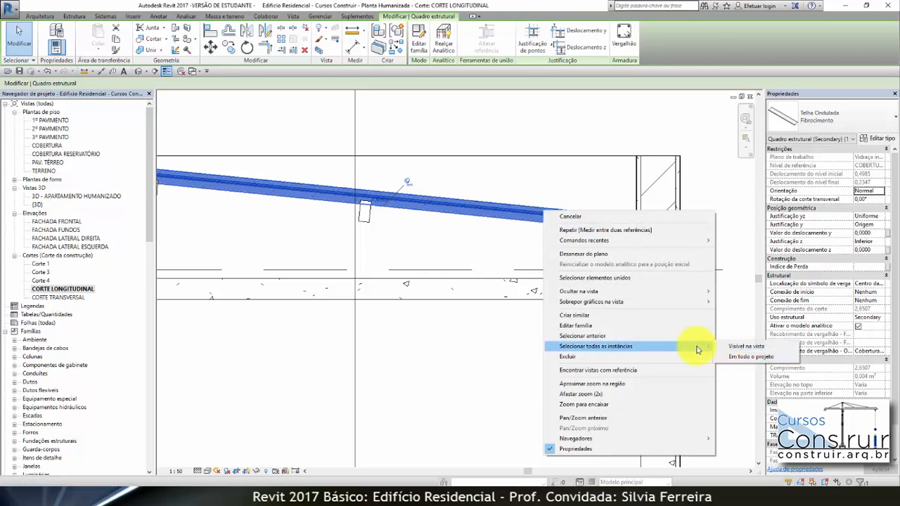
left_click(738, 356)
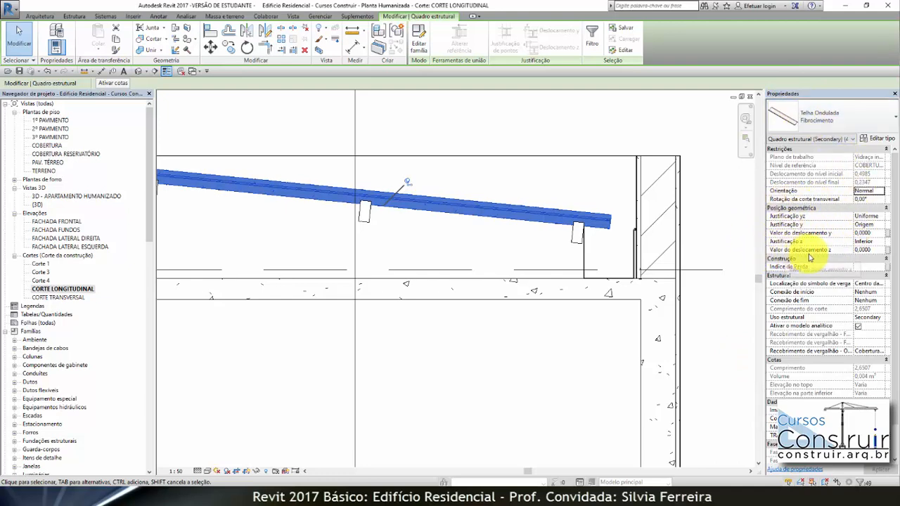
left_click(871, 251)
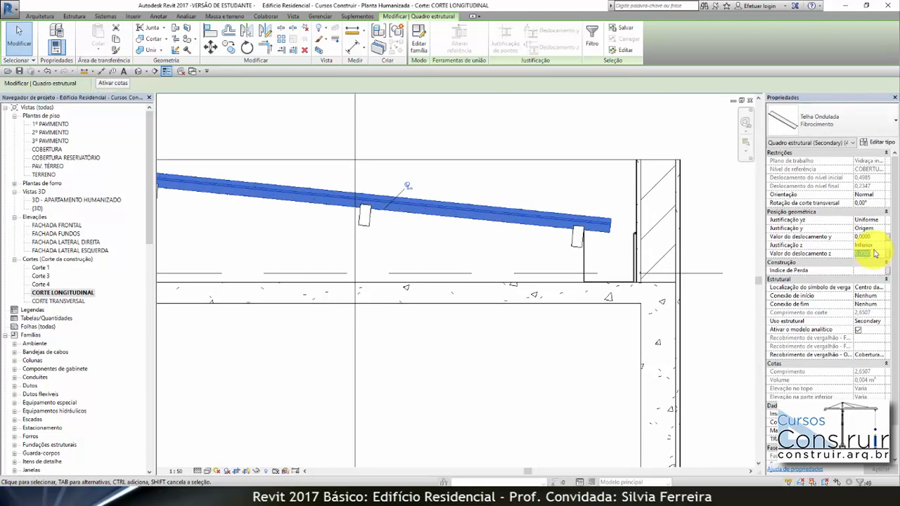
key("BackSpace")
left_click(577, 127)
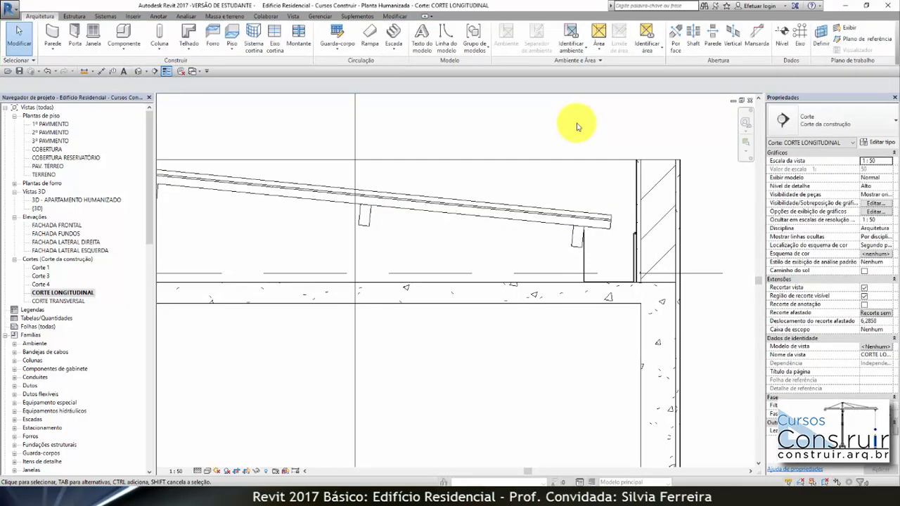
Step: In the 3D - APARTAMENTO HUMANIZADO view, reset the temporary hide/isolate and inspect the reservoir tower's tiled roof
scroll(675, 191, "down", 2)
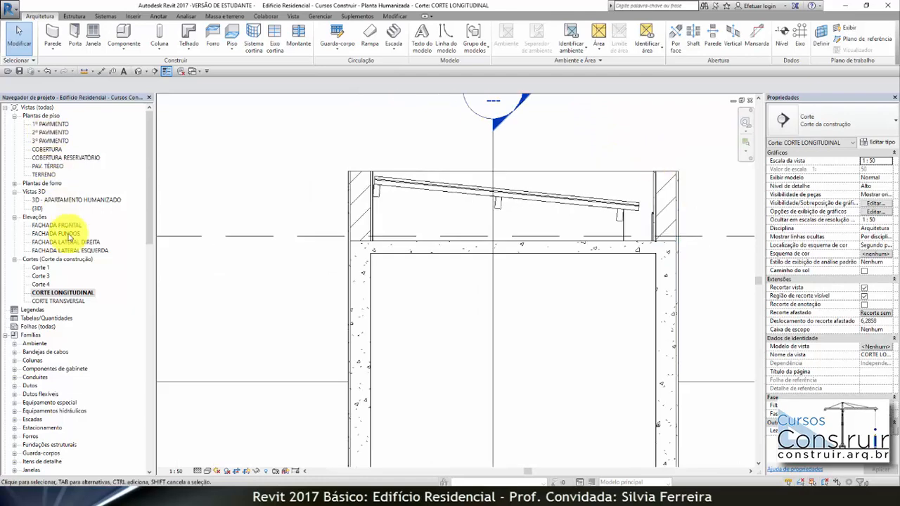
double_click(76, 201)
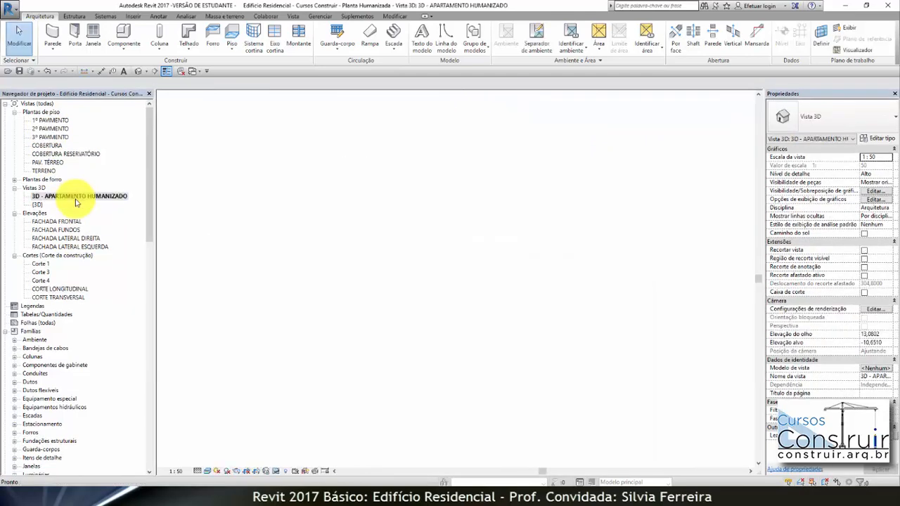
scroll(595, 343, "down", 4)
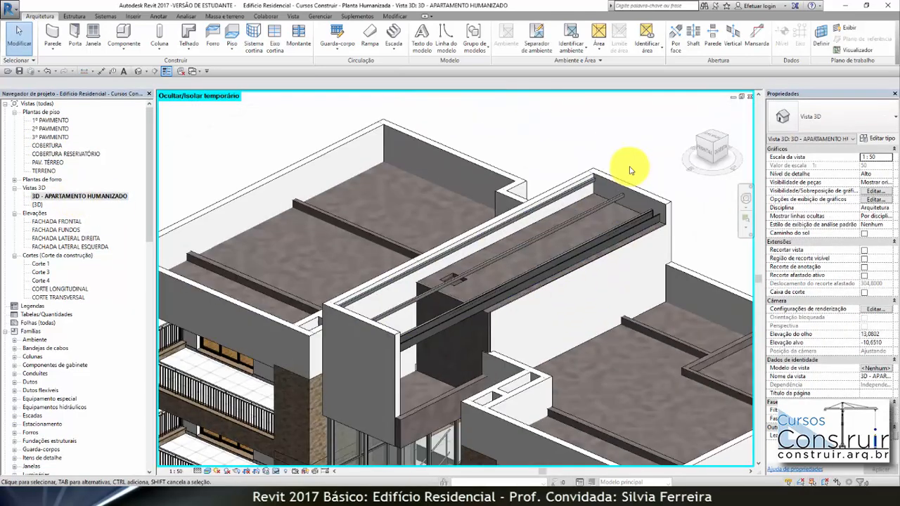
left_click(276, 470)
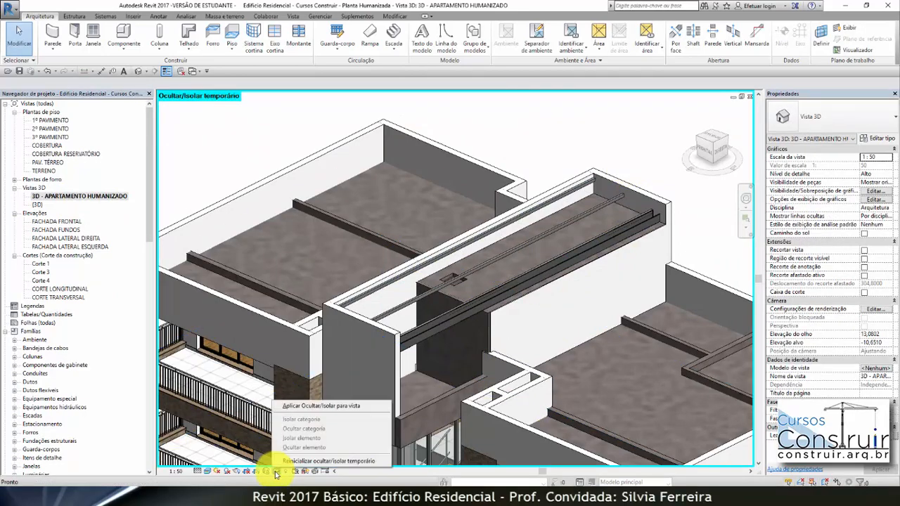
left_click(302, 461)
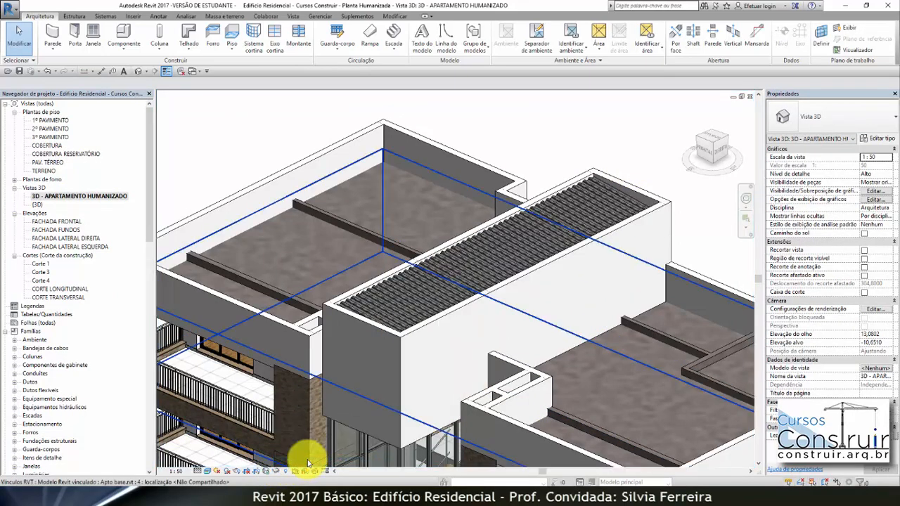
middle_click_drag(462, 149, 571, 171, "shift")
scroll(573, 155, "down", 2)
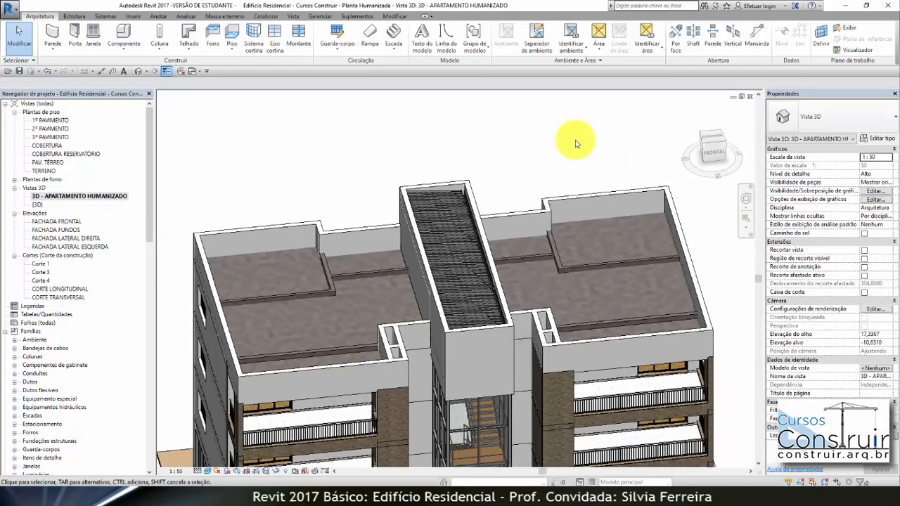